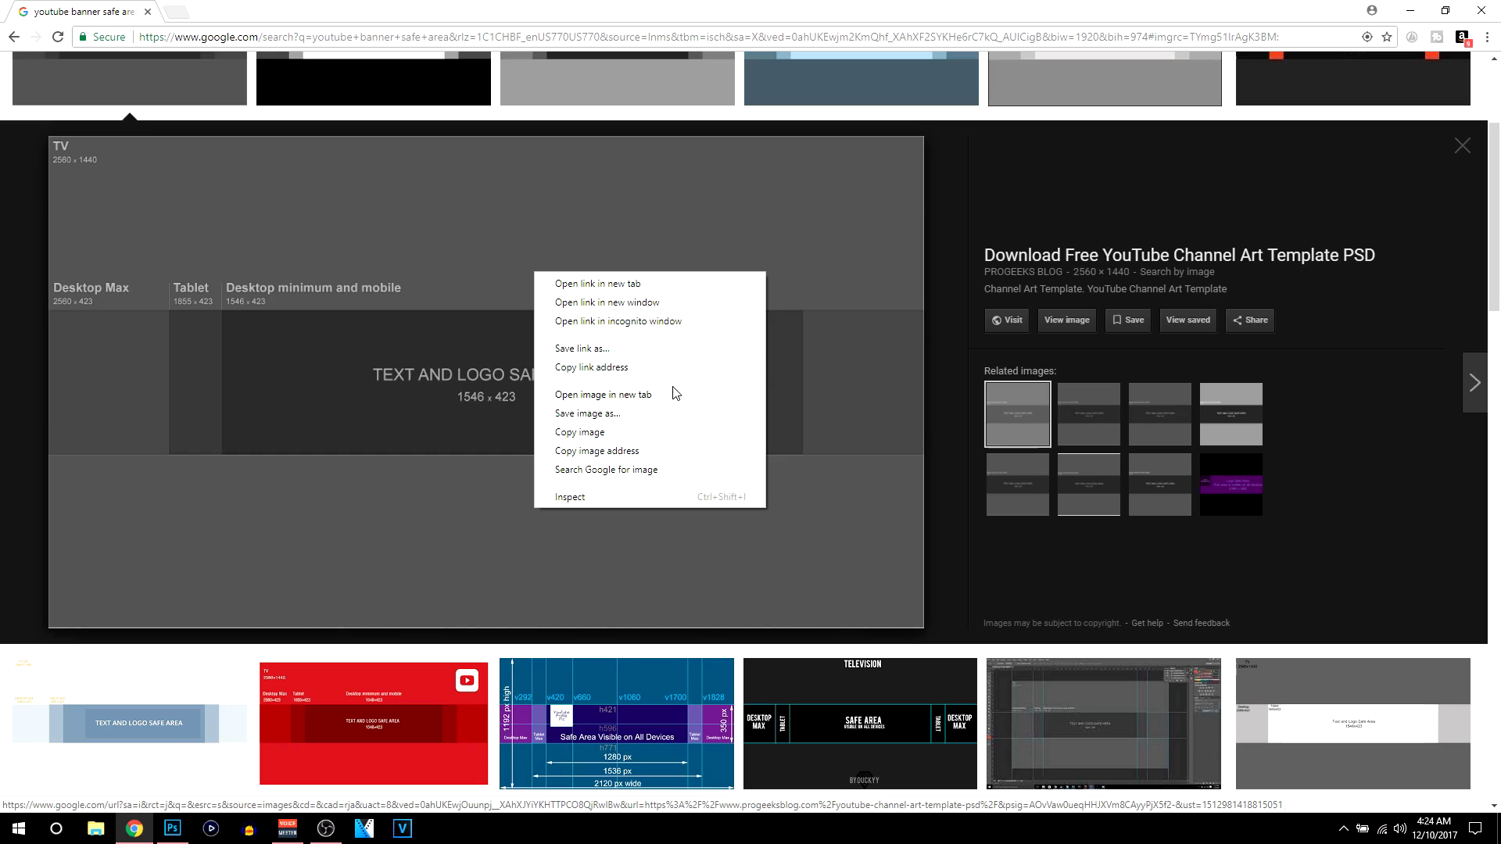
# - Switch to Photoshop and open the Channel-Art-Template (1) image
pyautogui.click(1408, 9)
pyautogui.click(43, 11)
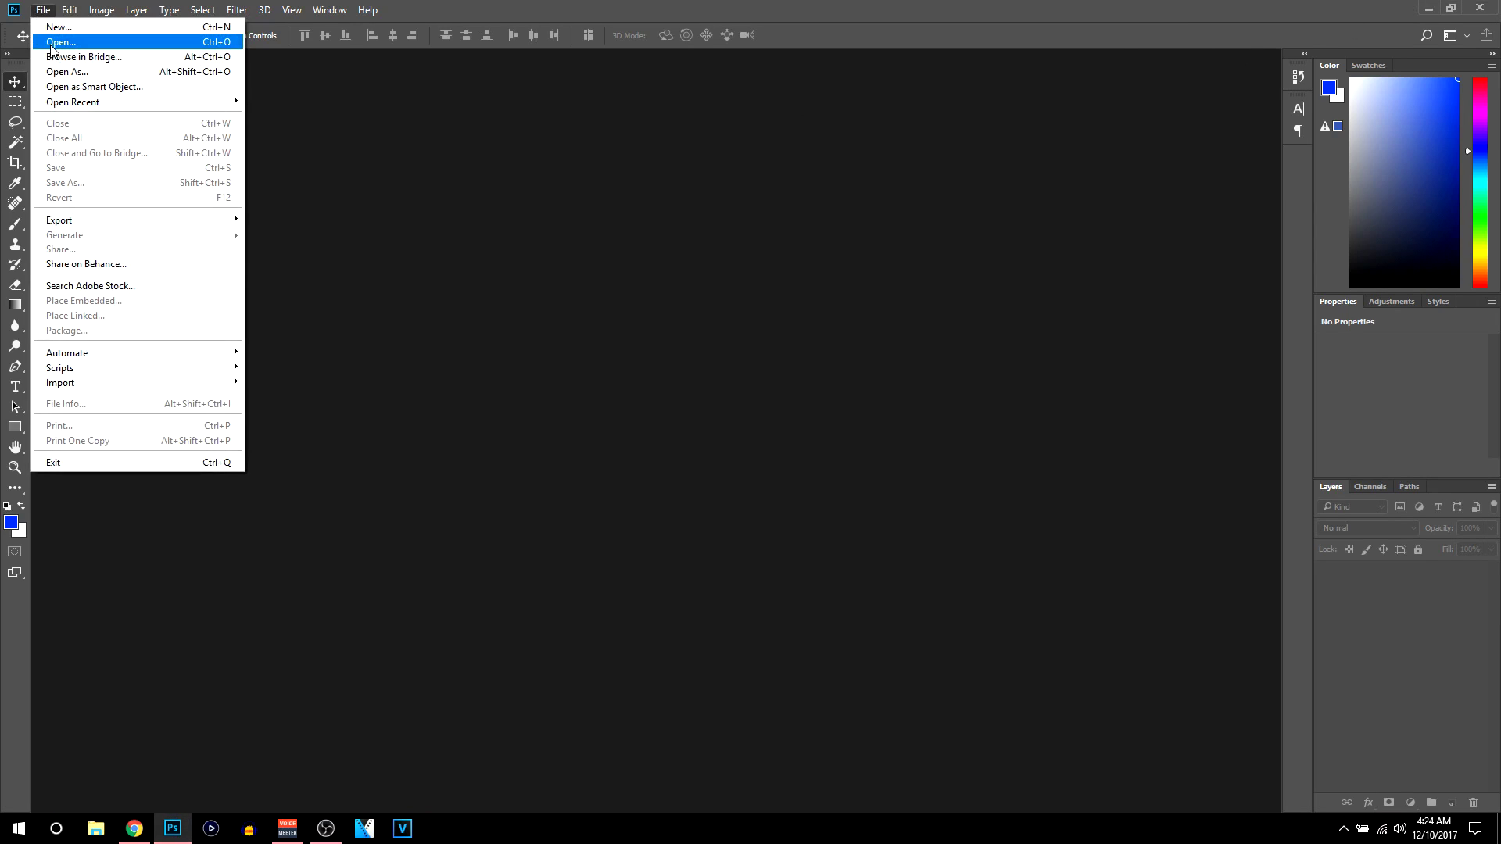
pyautogui.click(56, 43)
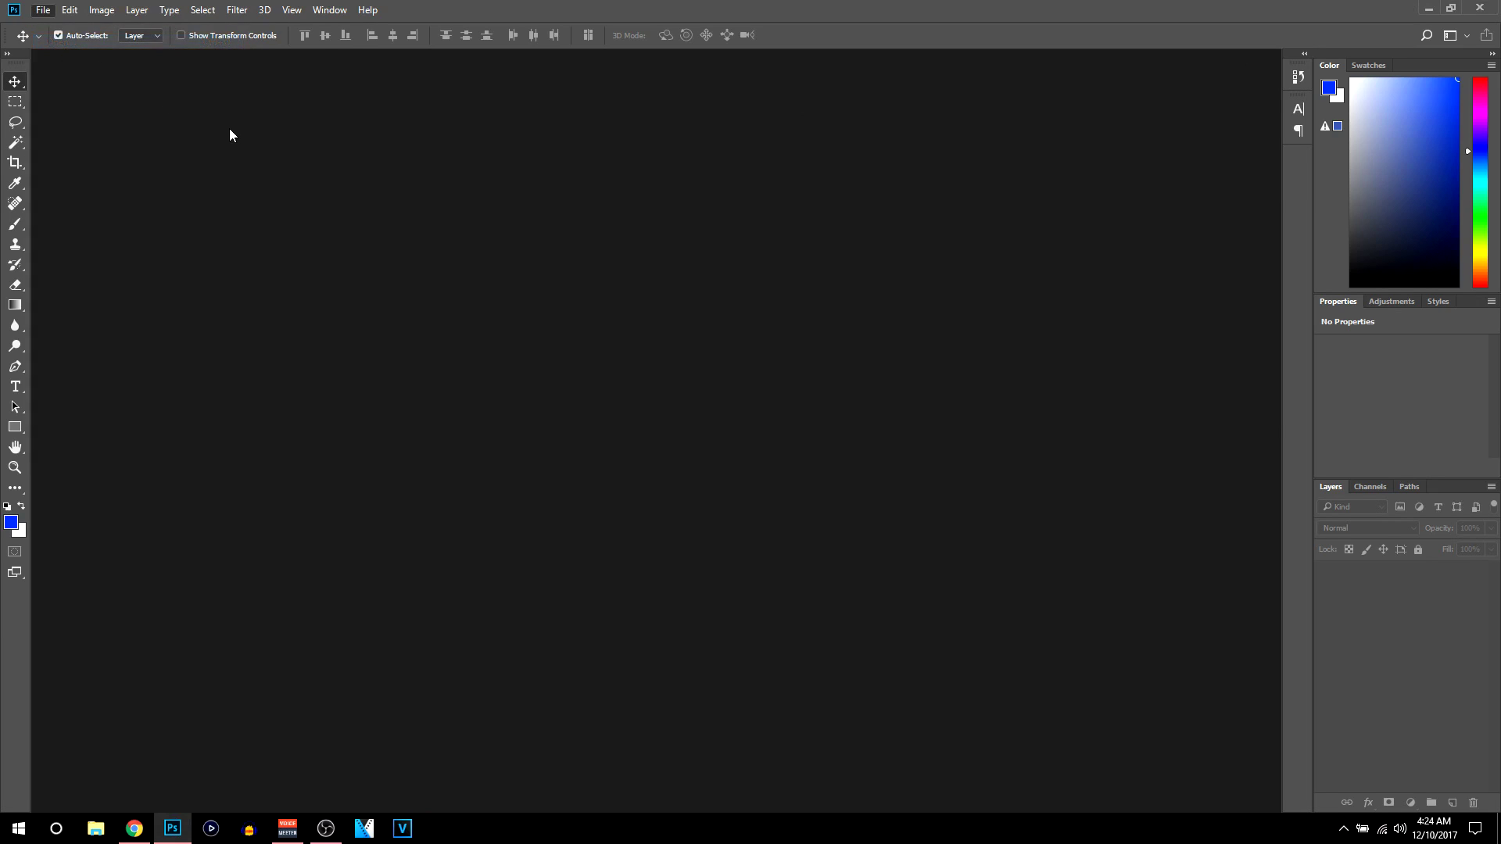
pyautogui.doubleClick(217, 154)
pyautogui.scroll(-6, 642, 349)
pyautogui.scroll(2, 637, 344)
pyautogui.scroll(2, 637, 349)
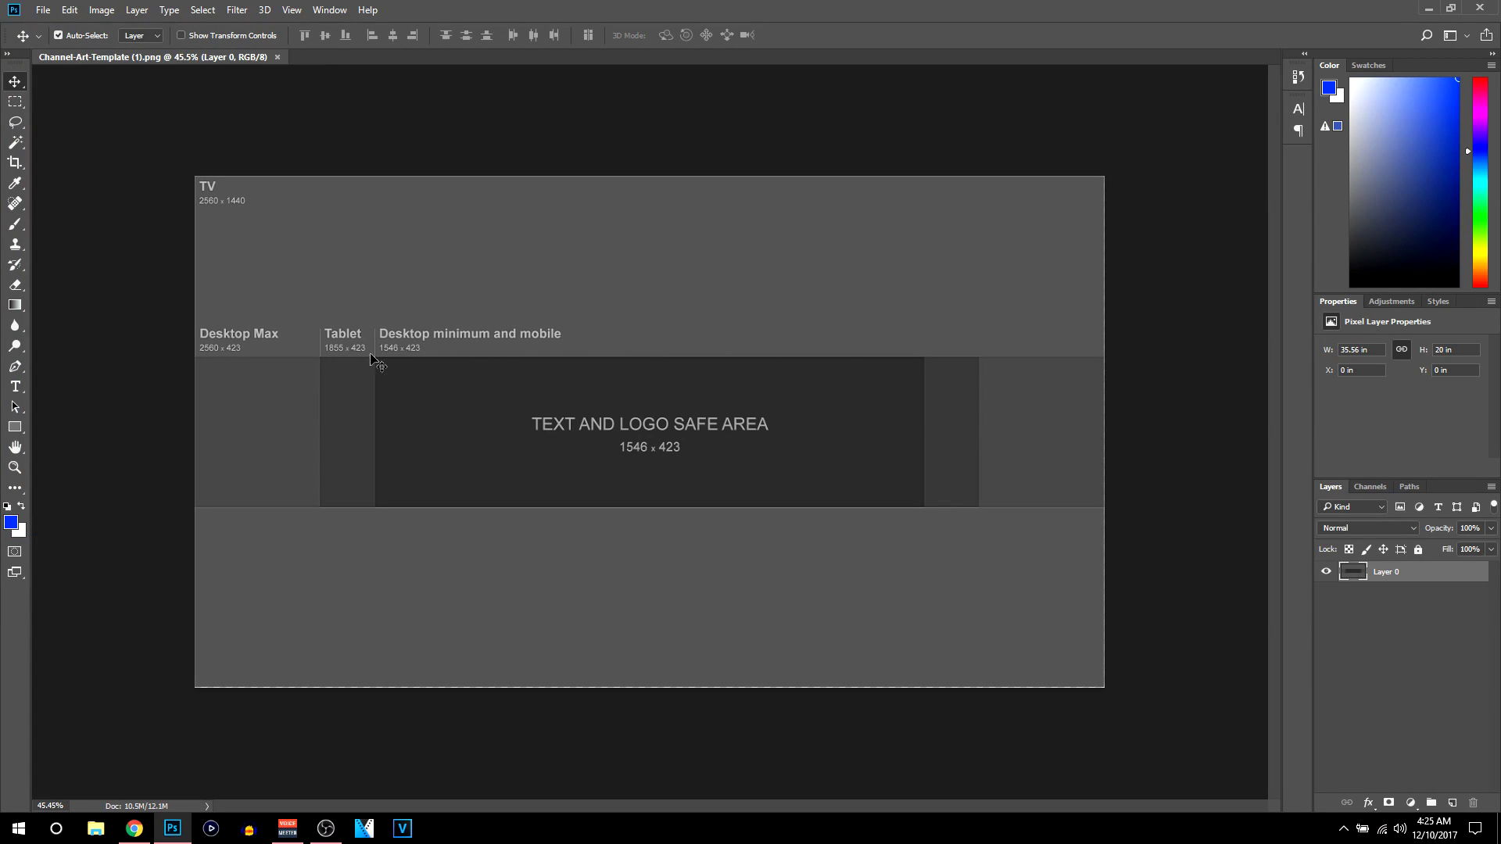
# - Draw white rectangles covering the template above and below the safe-area strip, about 2658 × 599 px and 2634 × 550 px
pyautogui.click(7, 428)
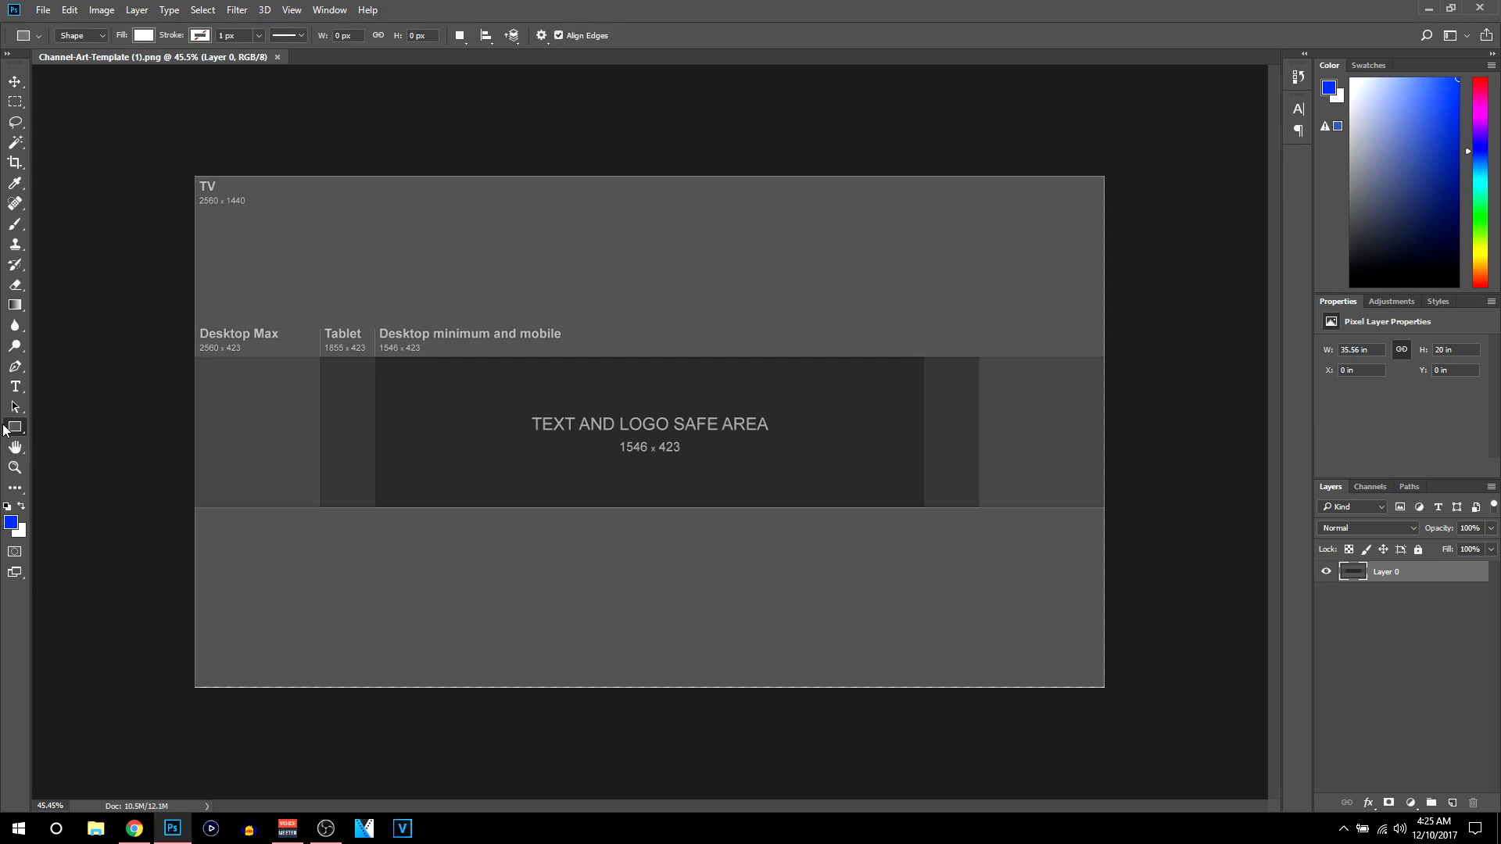
pyautogui.scroll(2, 195, 350)
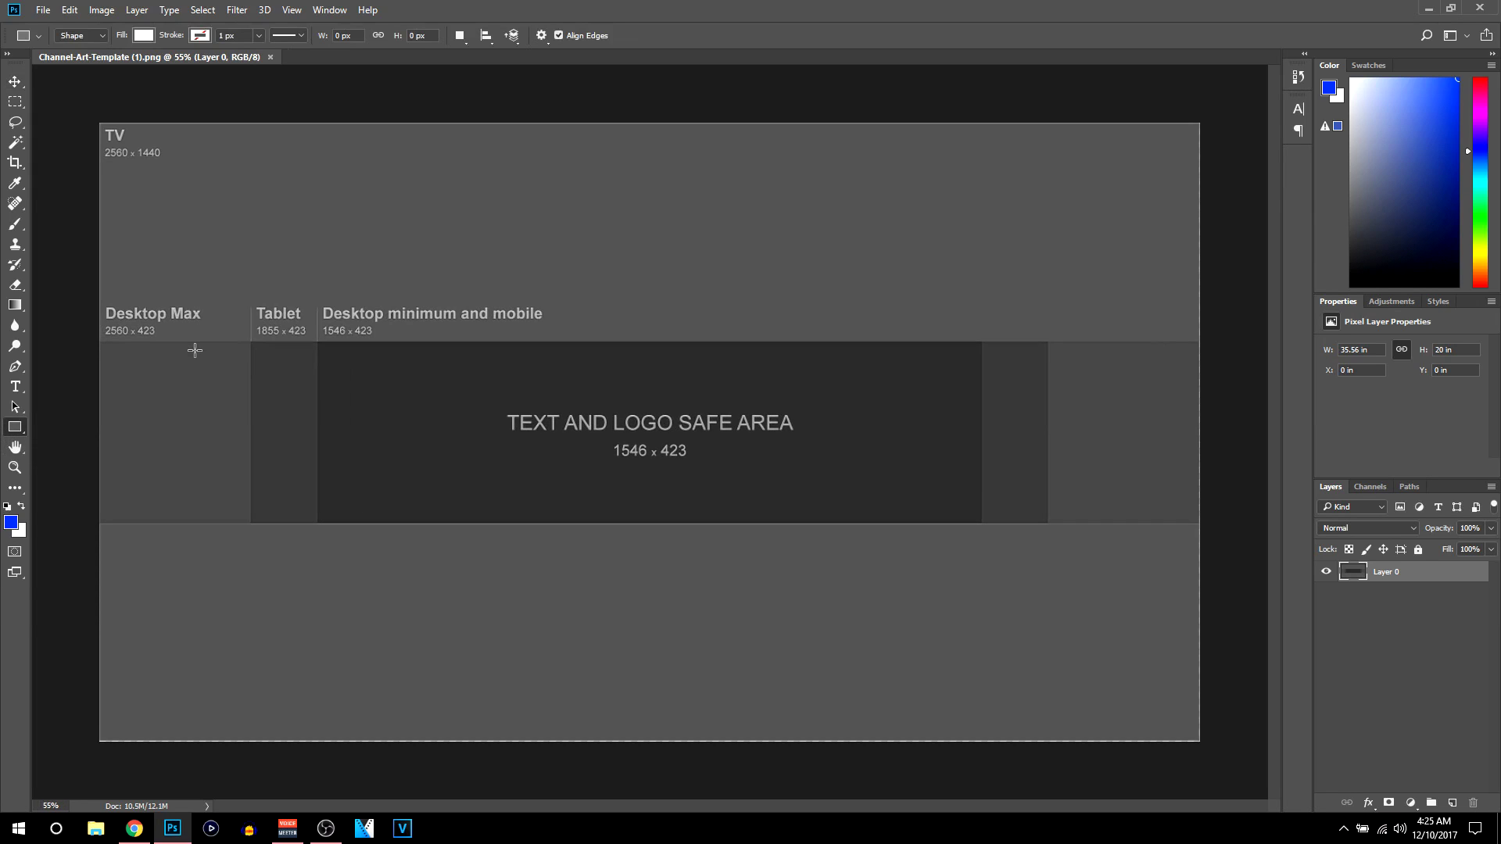
pyautogui.moveTo(78, 342); pyautogui.dragTo(1220, 84)
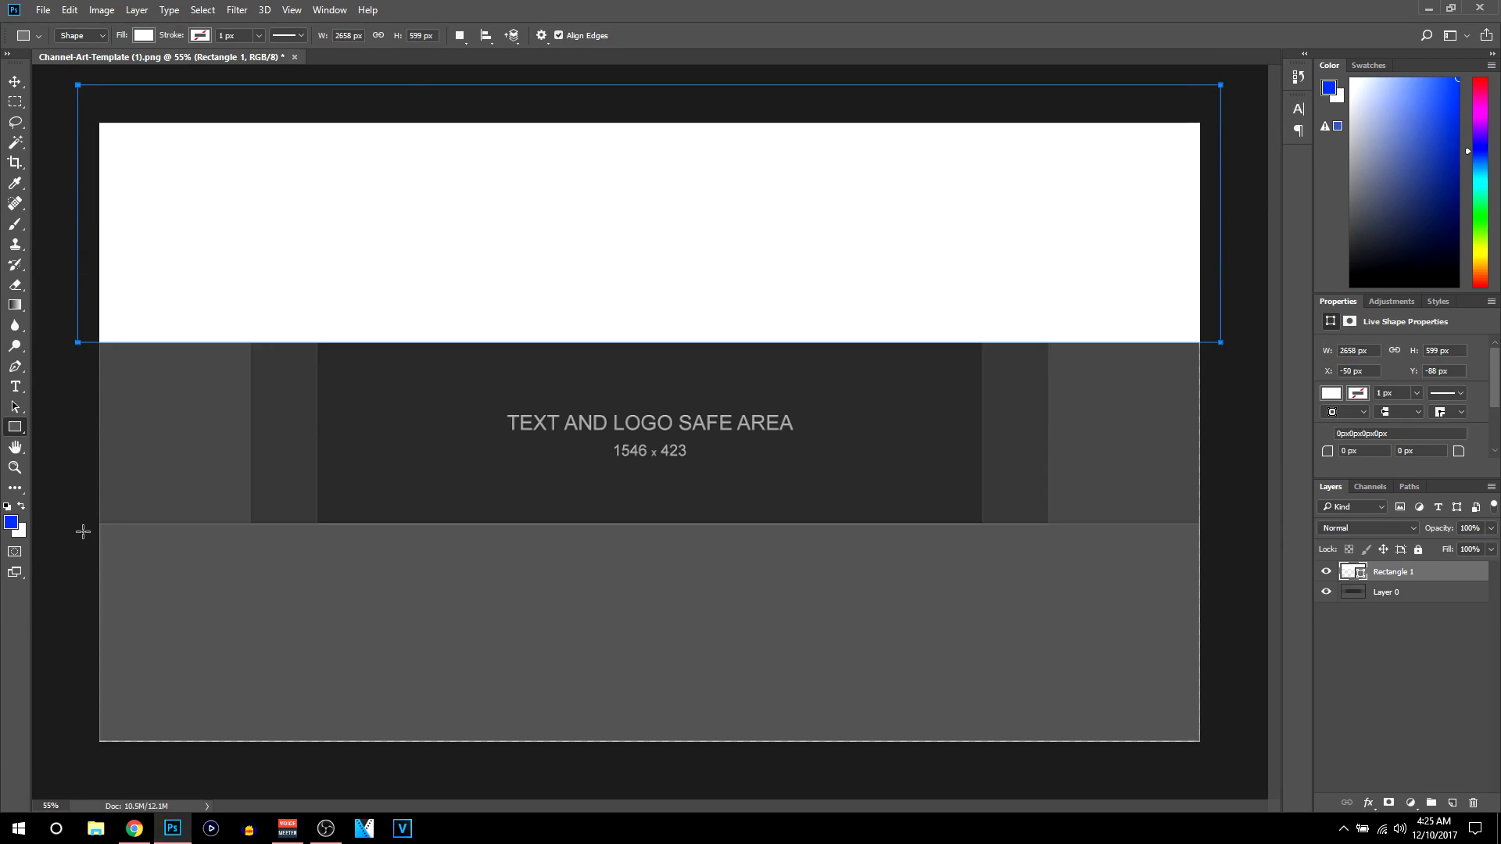
pyautogui.moveTo(82, 522); pyautogui.dragTo(1215, 758)
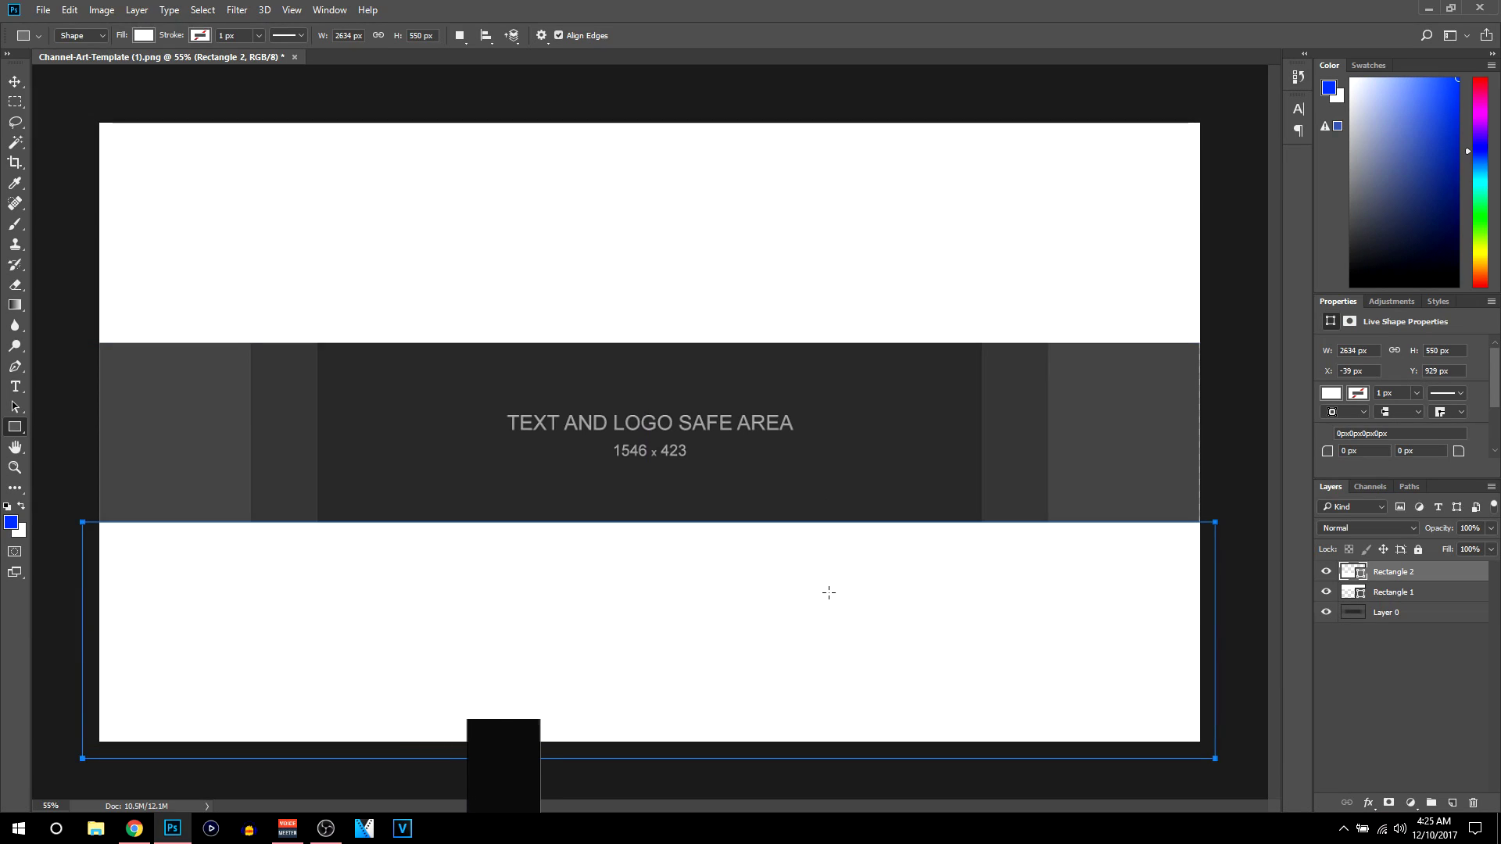
pyautogui.scroll(-3, 483, 420)
pyautogui.scroll(2, 483, 420)
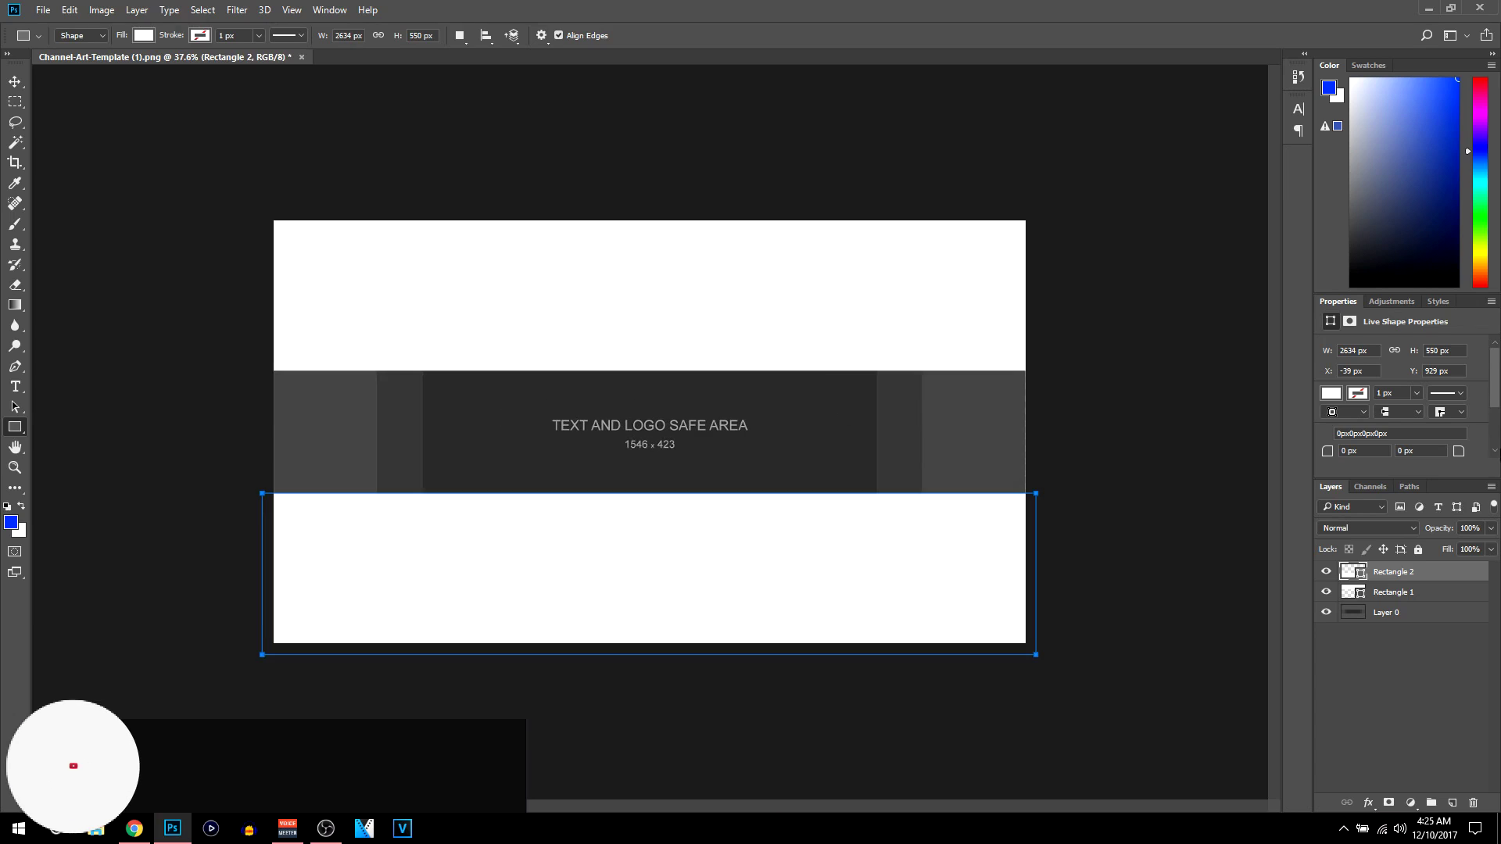
# - Rasterize both white rectangle layers, Rectangle 2 and Rectangle 1
pyautogui.rightClick(1403, 566)
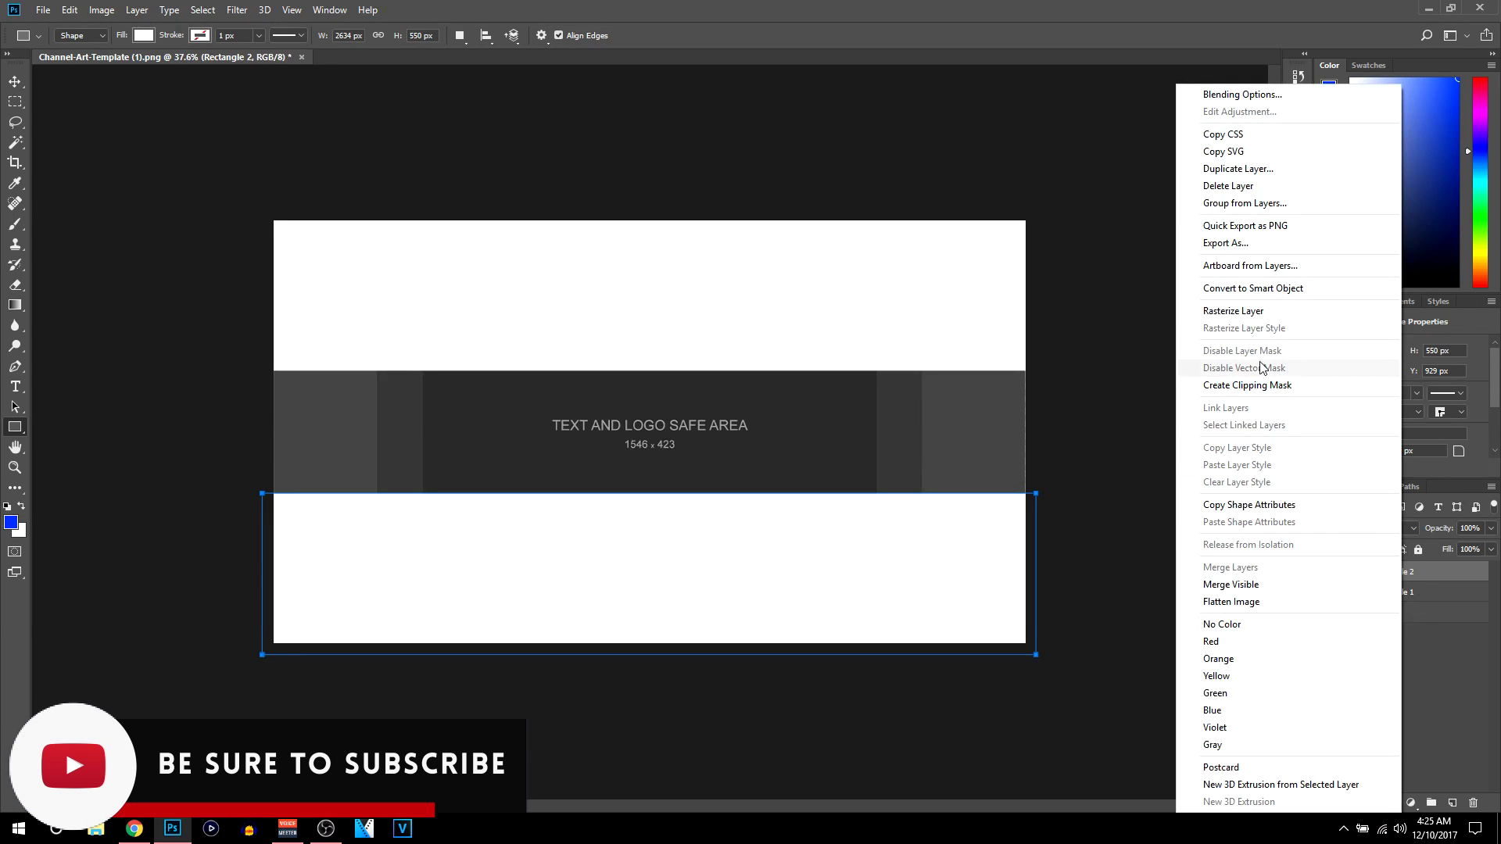
pyautogui.click(1236, 311)
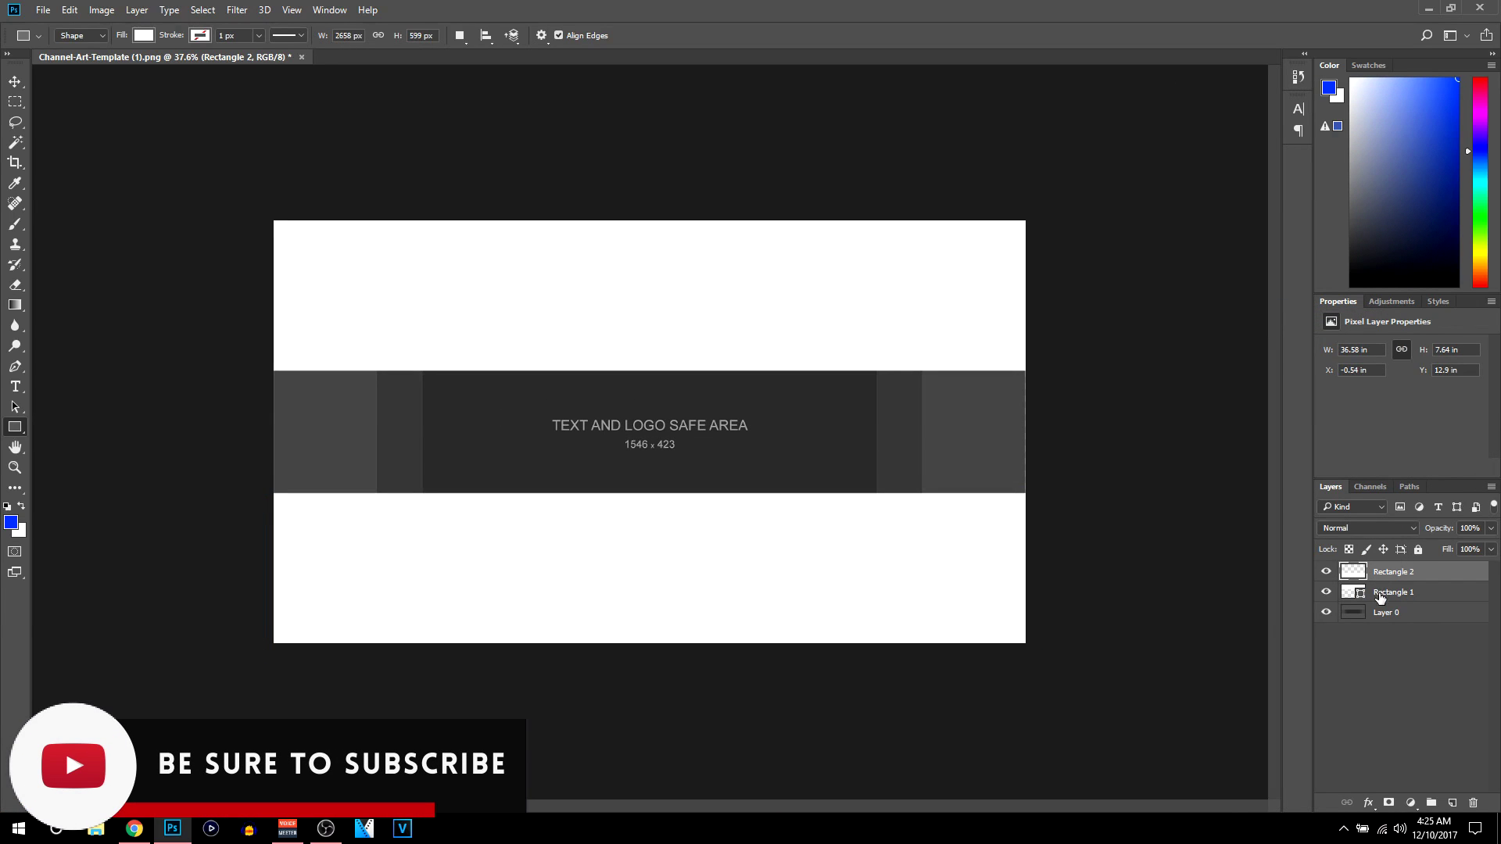
pyautogui.rightClick(1379, 598)
pyautogui.click(1196, 311)
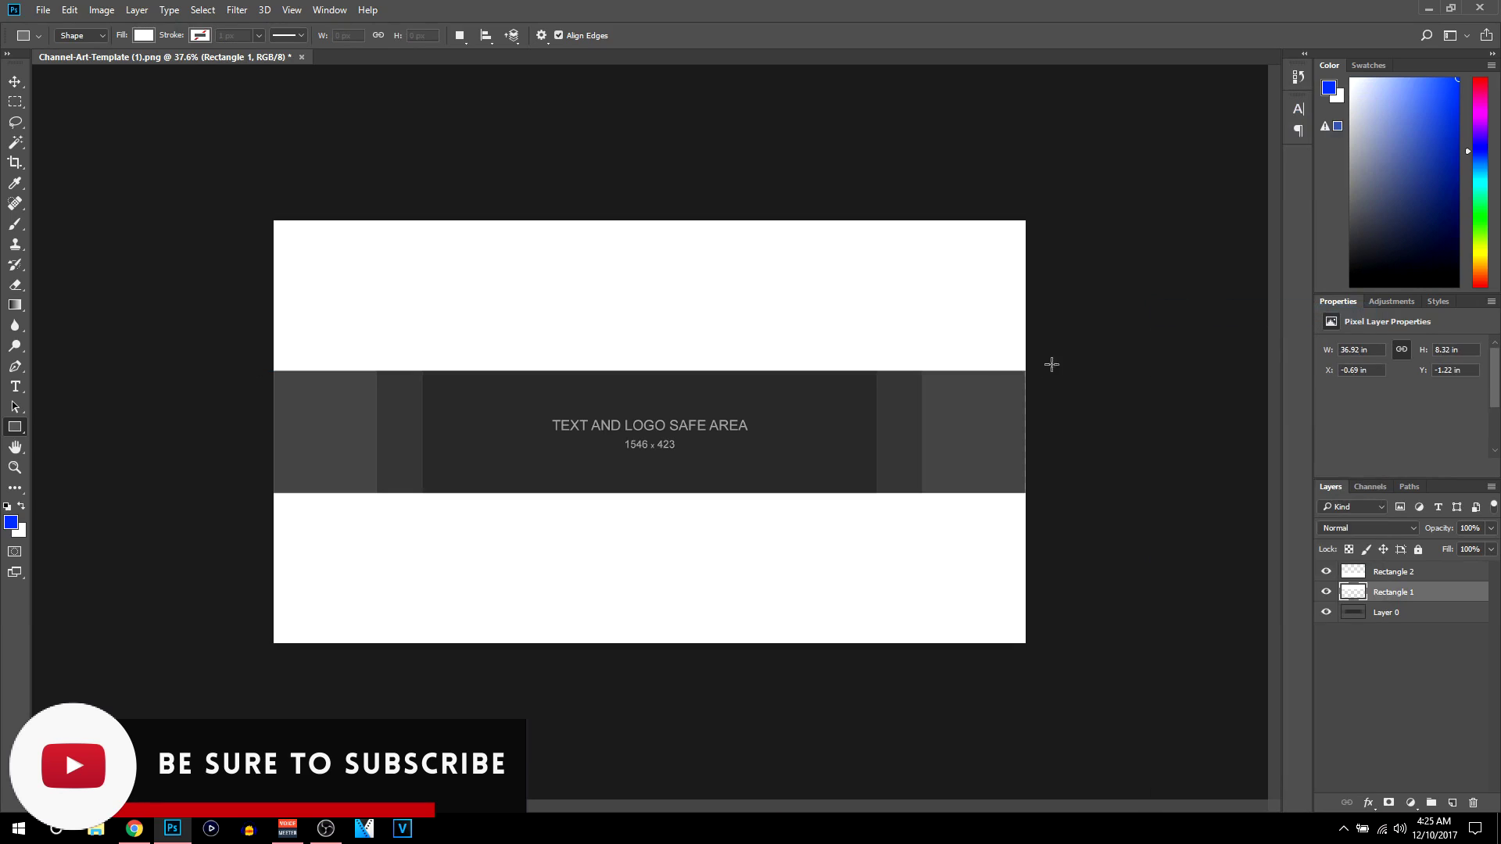
# - Draw a black rectangle about 2662 × 568 px over the central strip and place its layer beneath both white rectangles
pyautogui.click(141, 36)
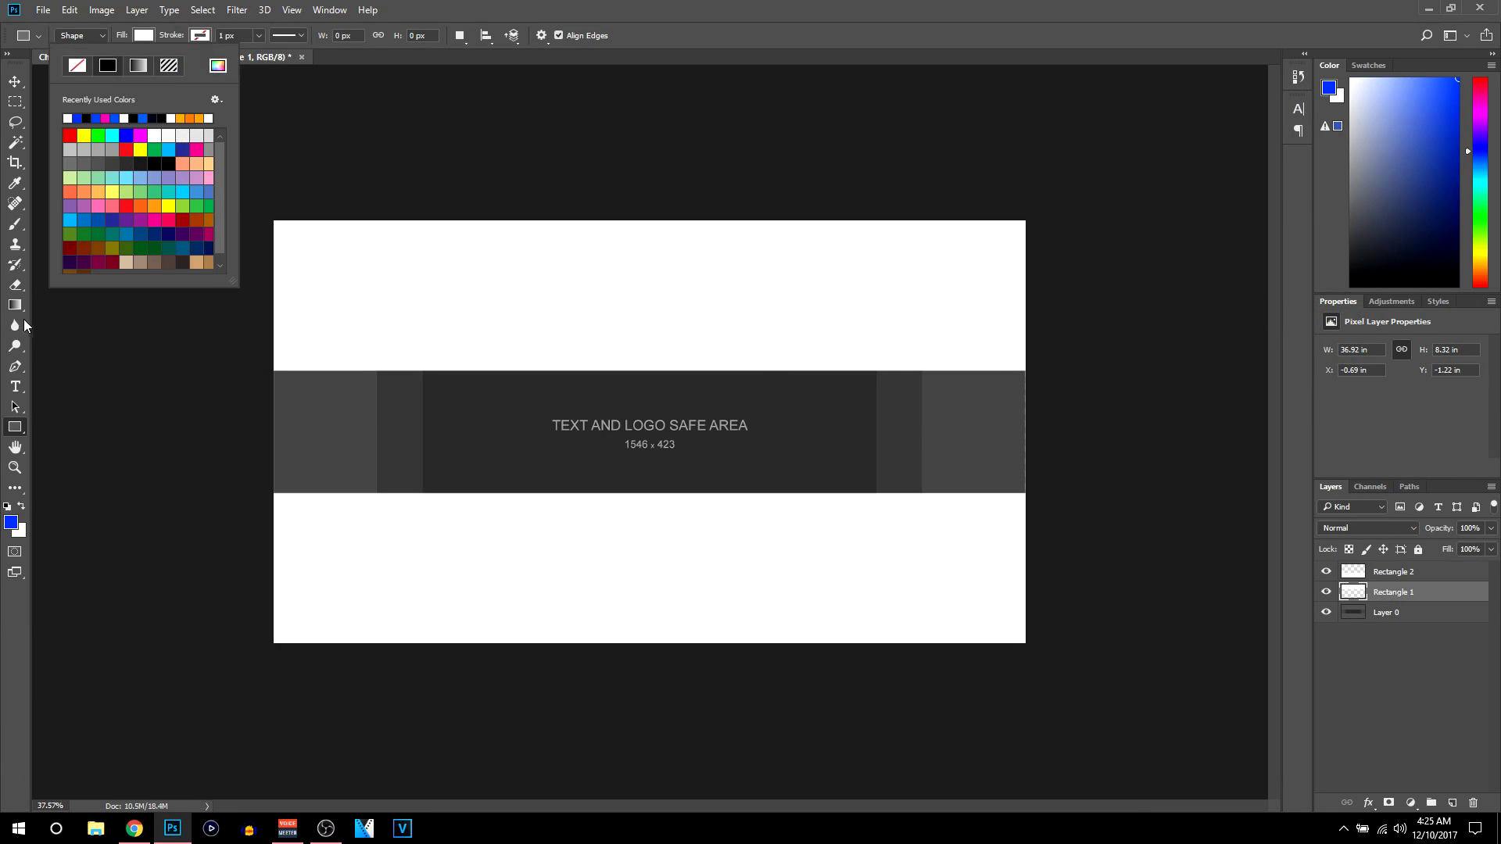
pyautogui.click(87, 117)
pyautogui.moveTo(260, 349); pyautogui.dragTo(1041, 515)
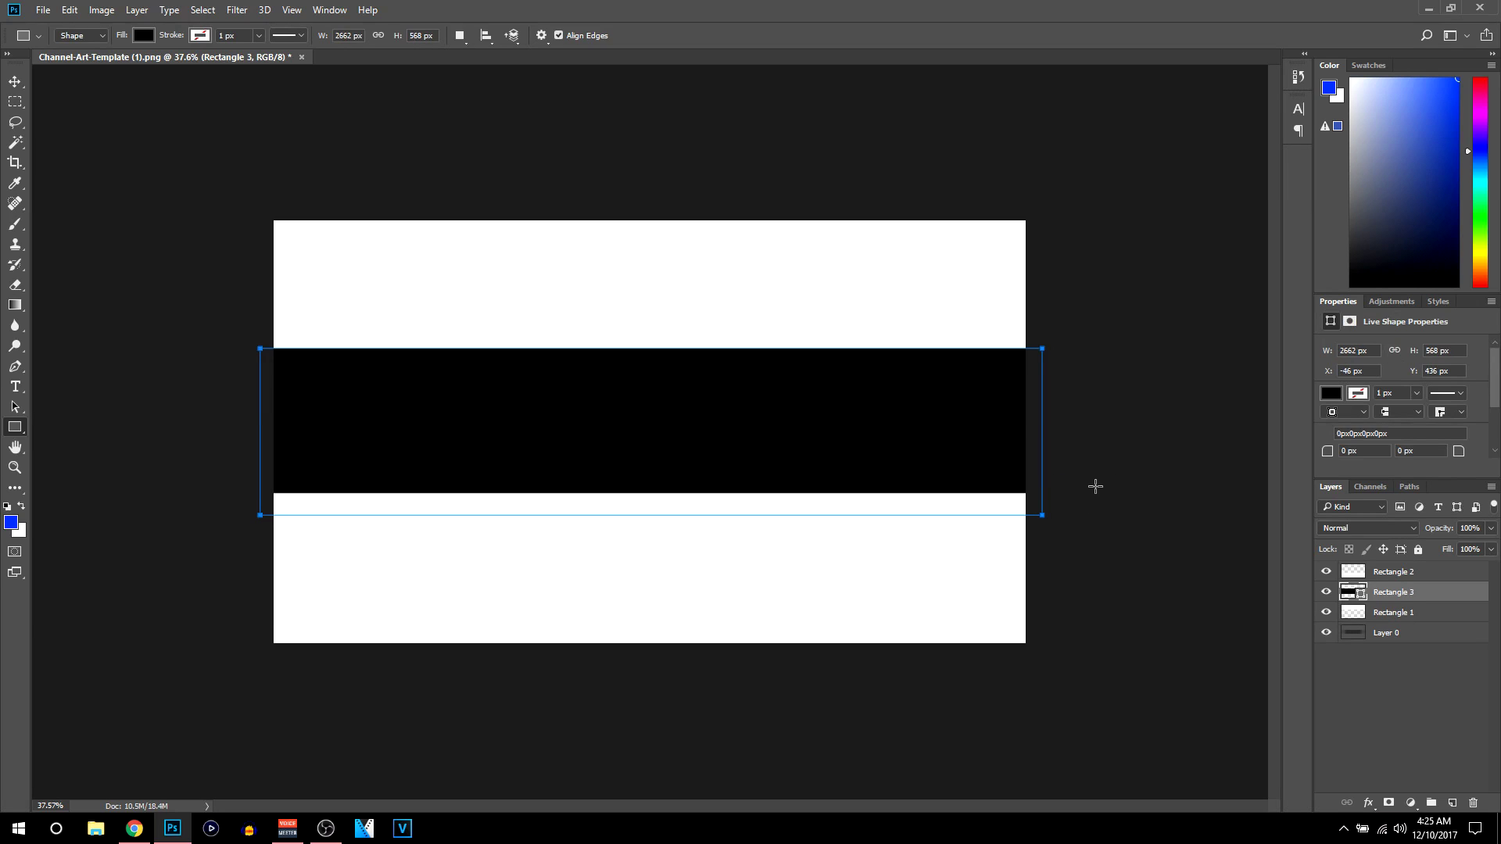
pyautogui.moveTo(1399, 594); pyautogui.dragTo(1399, 625)
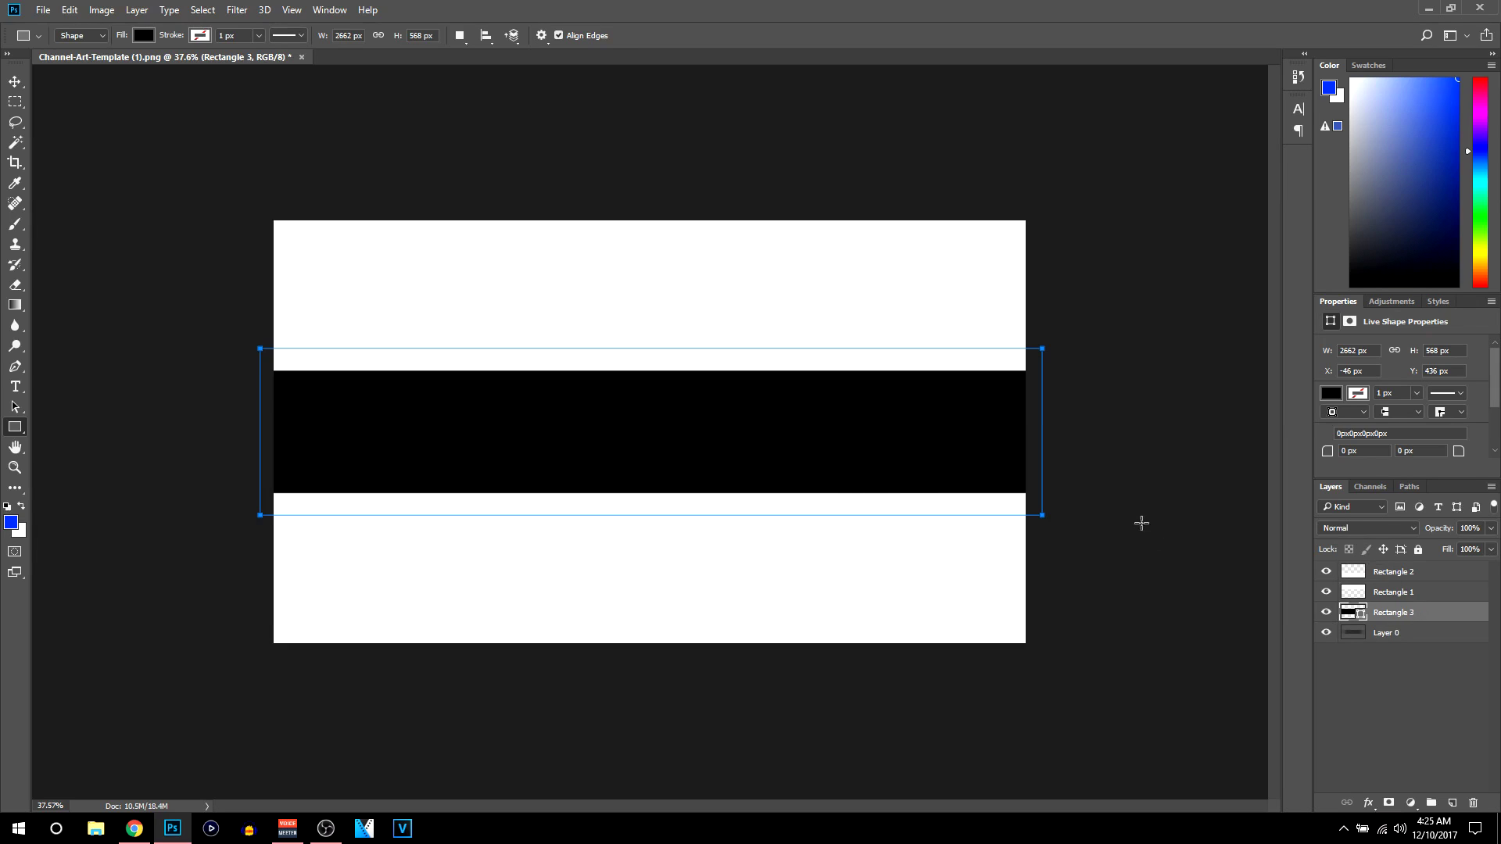
# - Rasterize the black Rectangle 3 layer
pyautogui.rightClick(1391, 619)
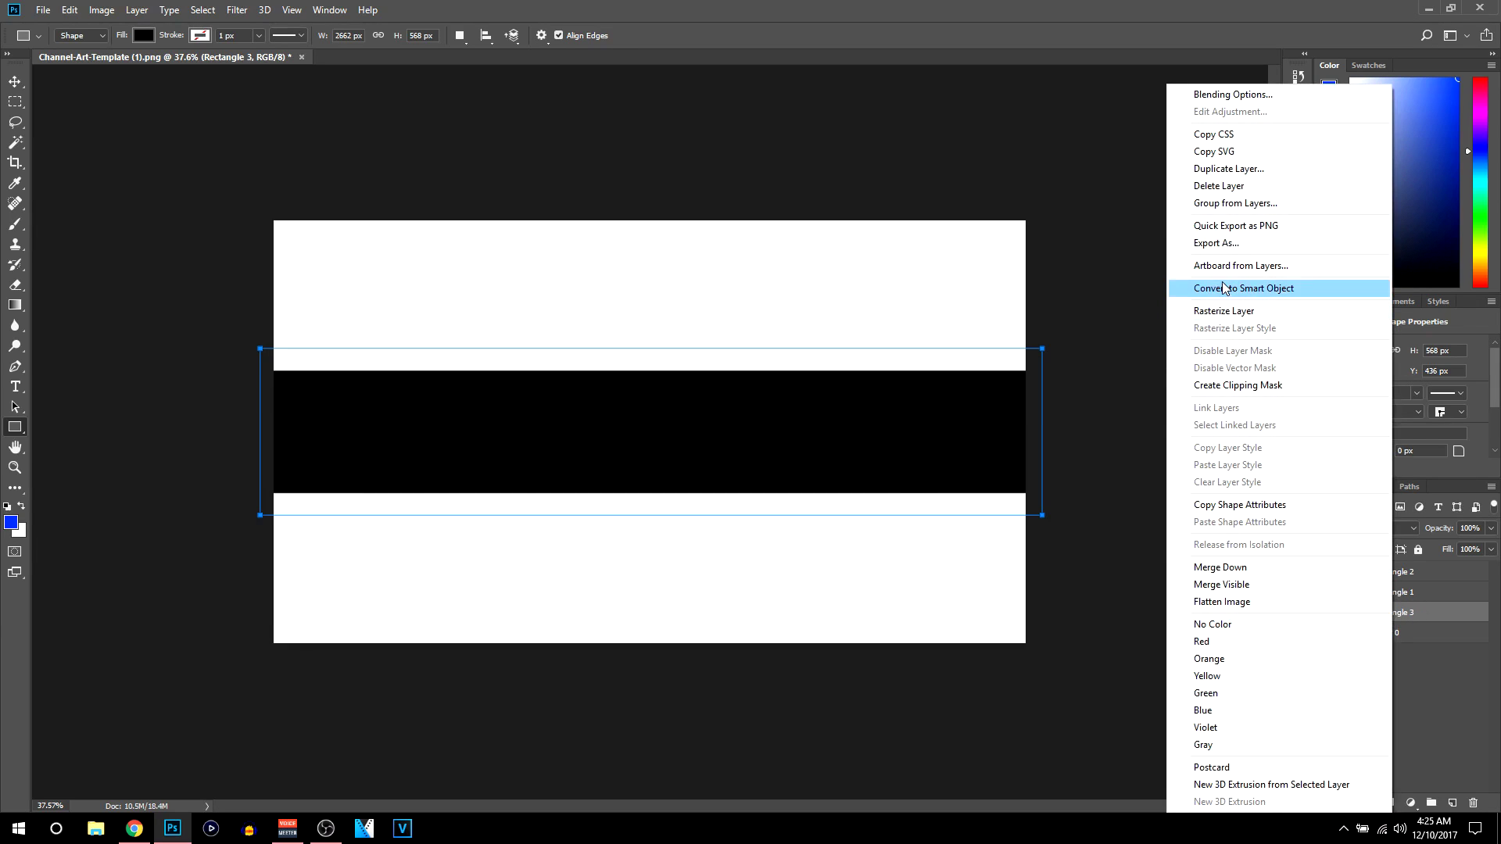
pyautogui.click(1227, 314)
pyautogui.scroll(3, 749, 388)
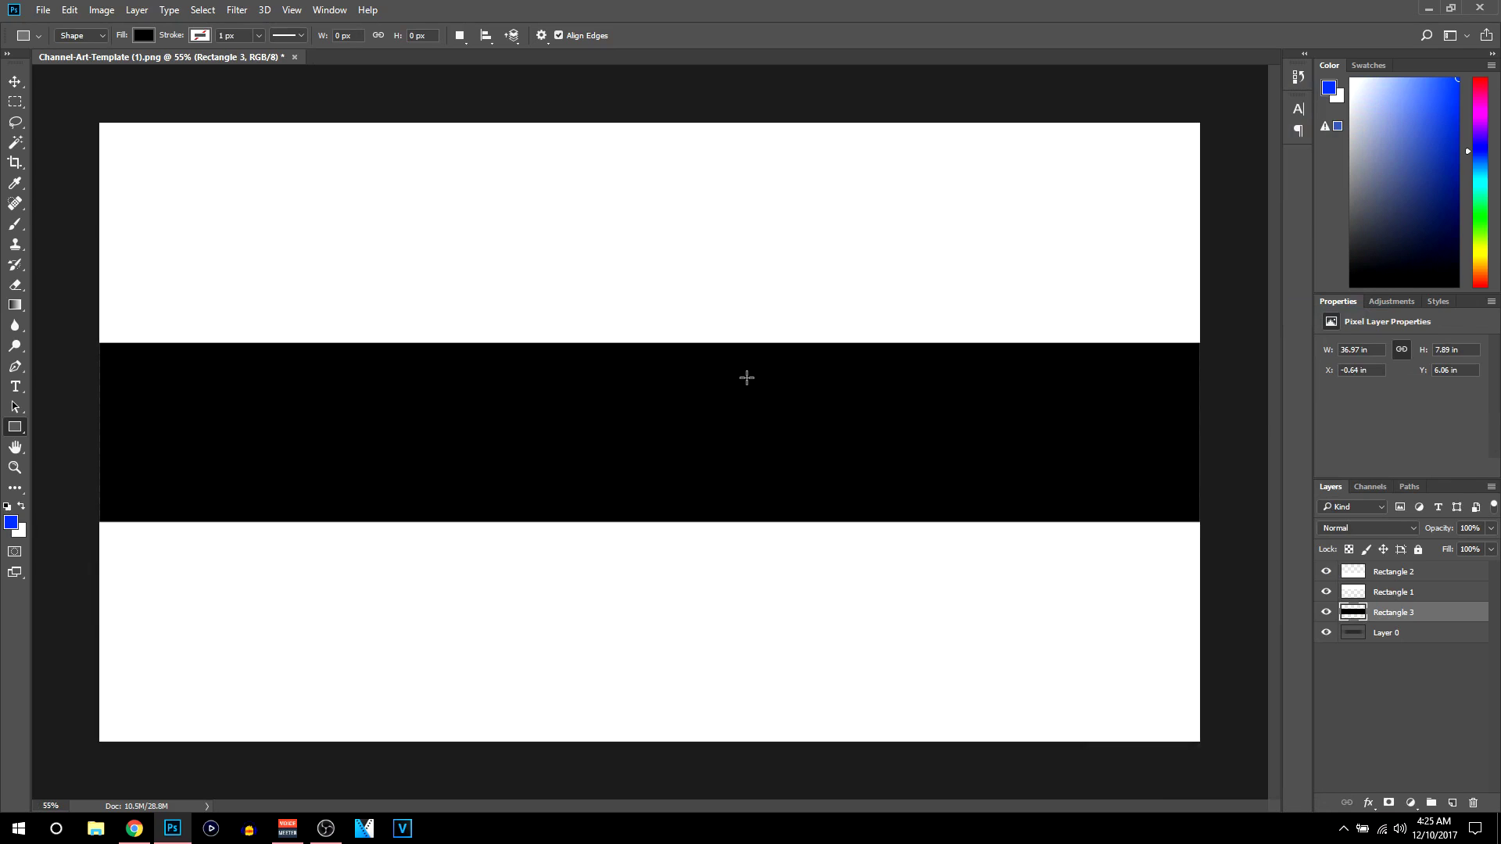
pyautogui.scroll(-5, 748, 387)
pyautogui.scroll(3, 747, 385)
pyautogui.scroll(2, 747, 384)
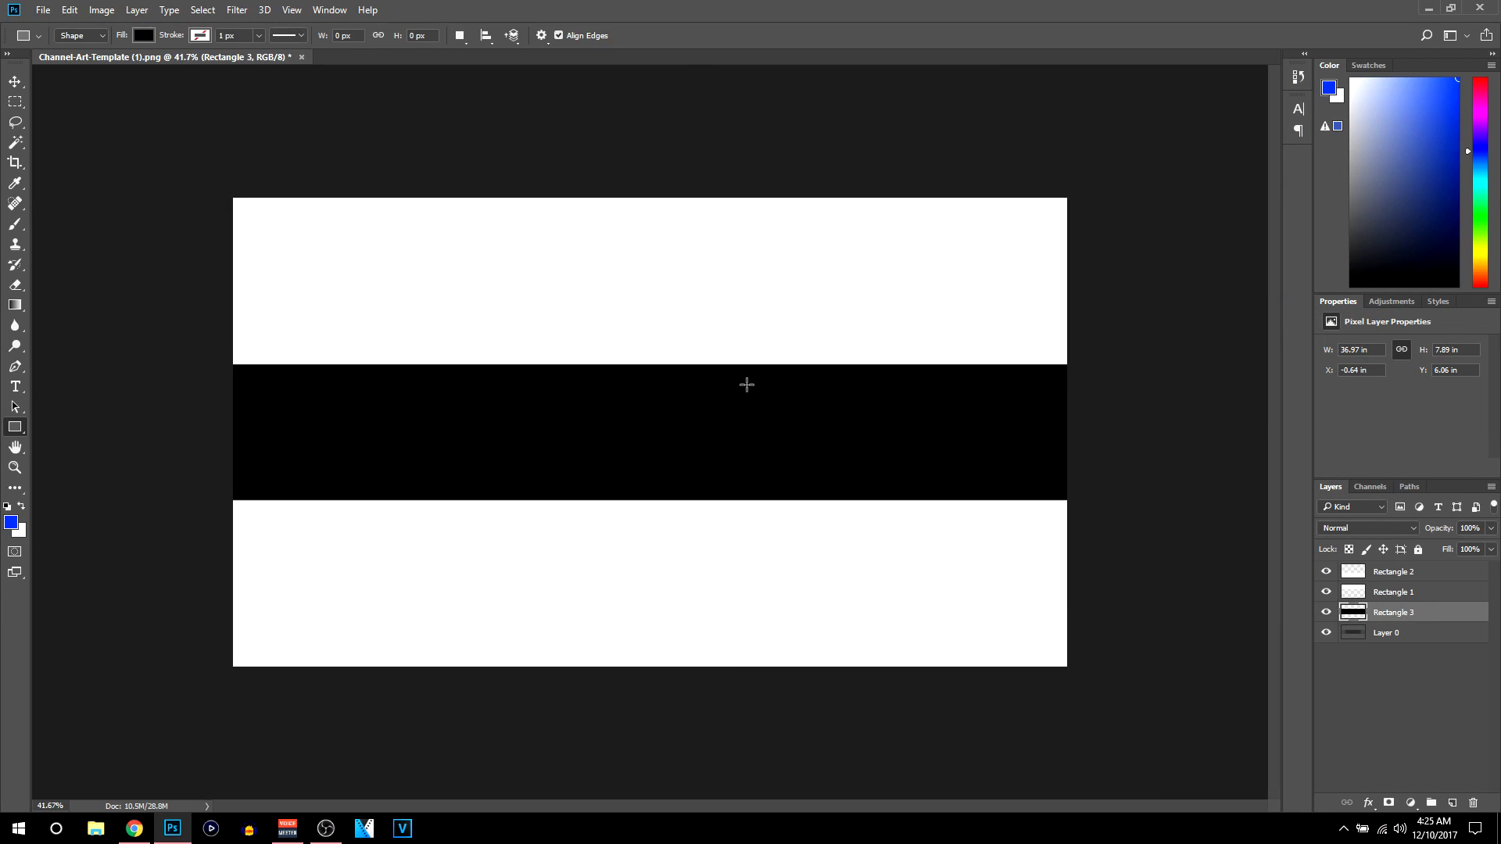
pyautogui.scroll(-1, 744, 385)
# - Open the images eer, cc and Untitled-1 together from the images folder
pyautogui.click(38, 10)
pyautogui.click(70, 40)
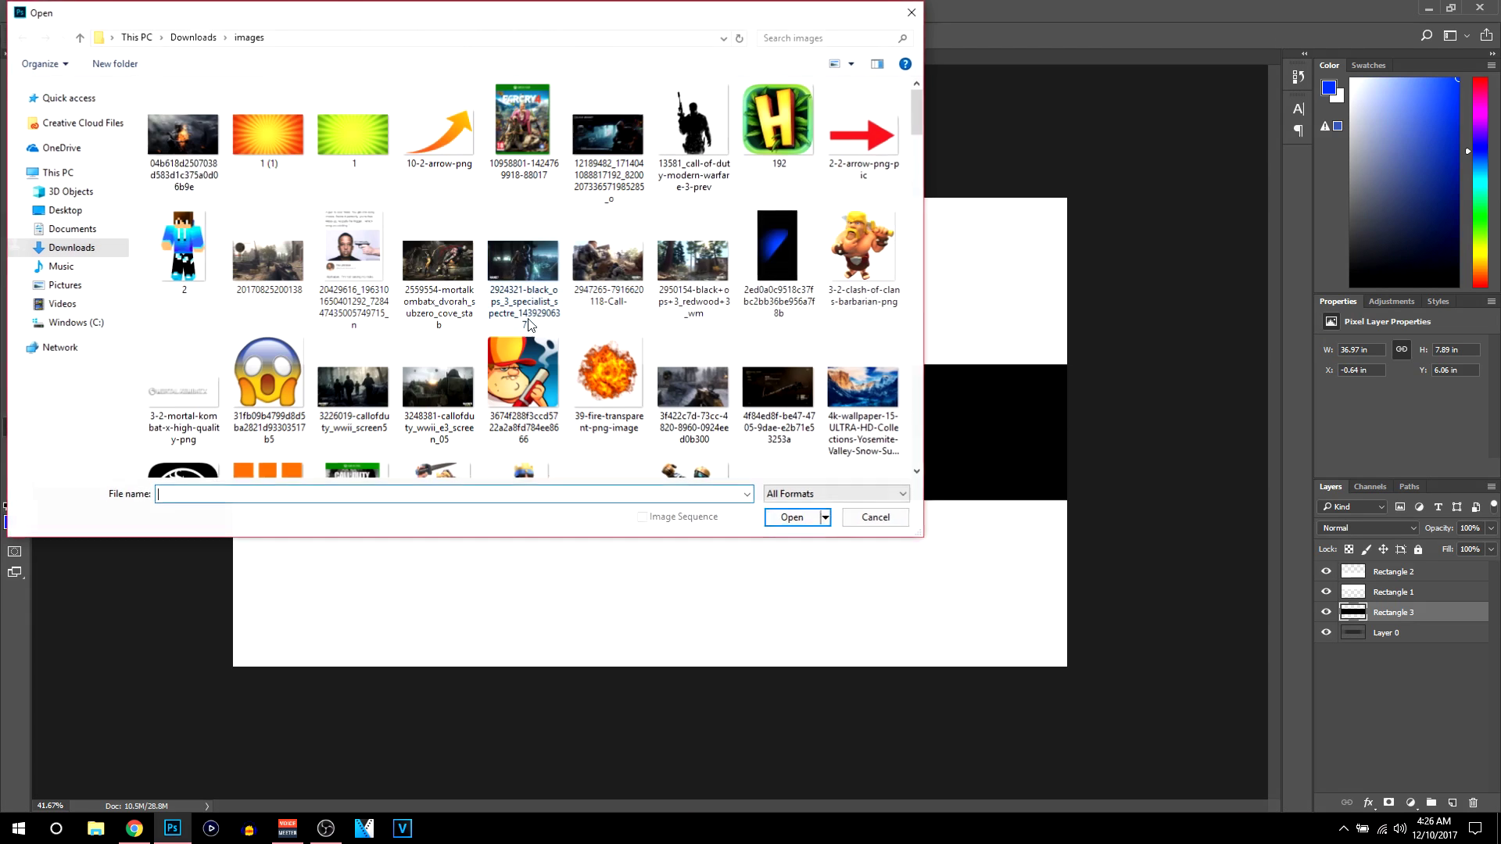
pyautogui.moveTo(228, 192); pyautogui.dragTo(417, 139)
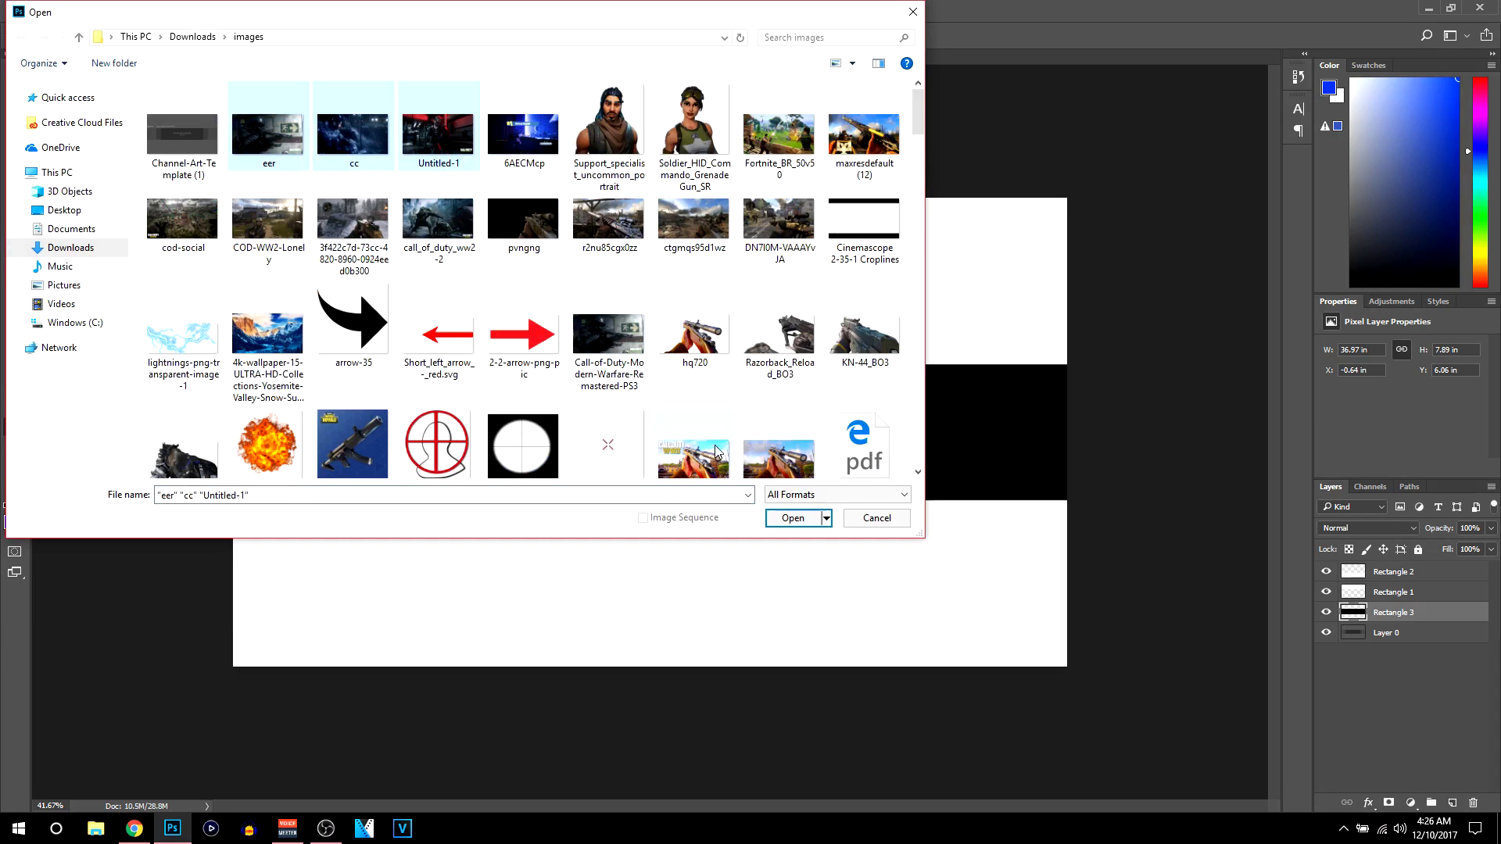
pyautogui.click(793, 518)
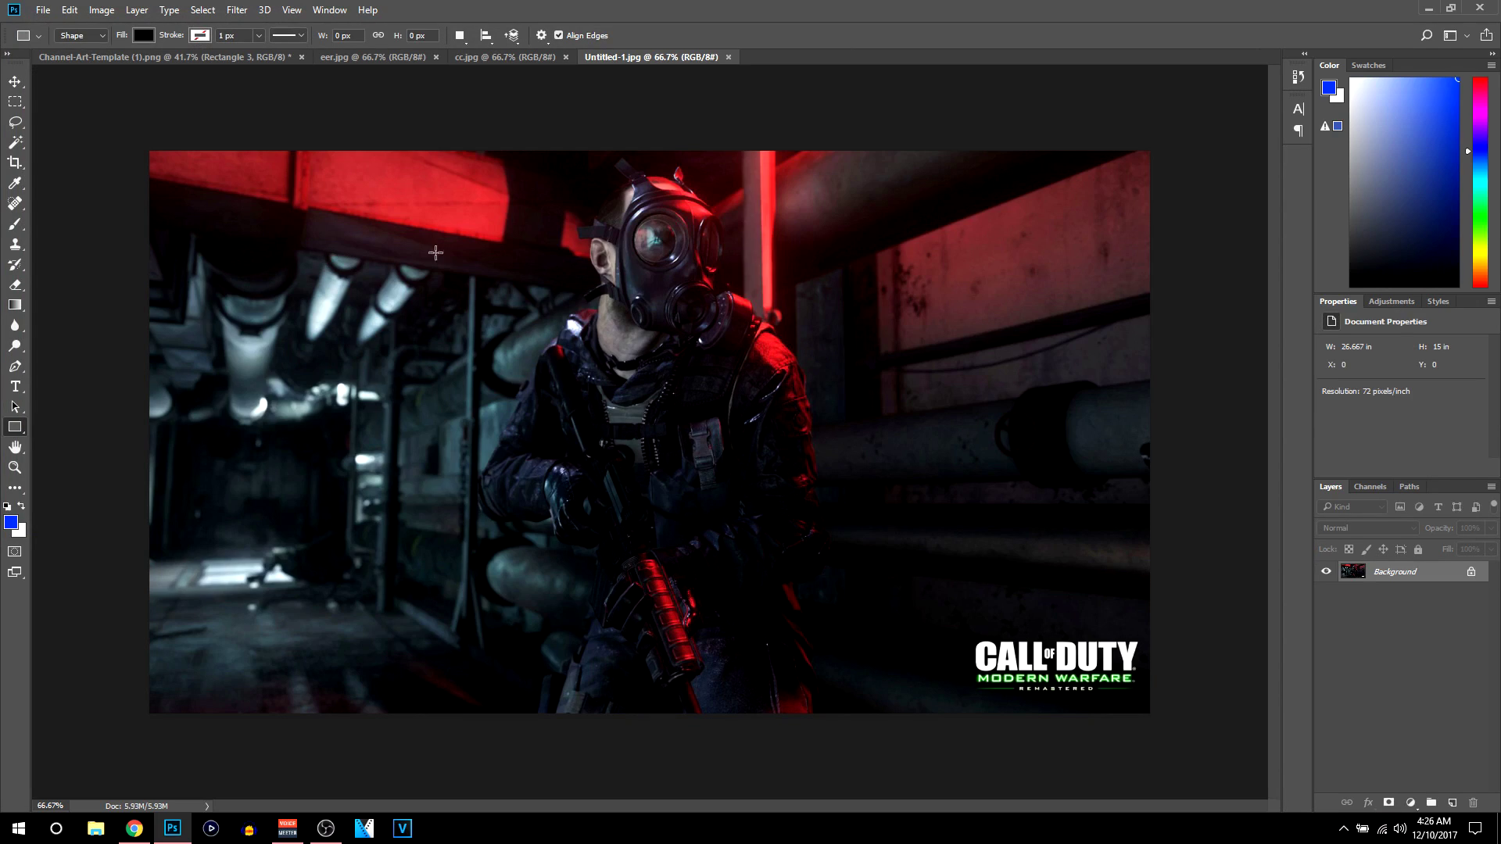
# - Place the Untitled-1 image in the template's central strip, scaled to about 69% with the gas-masked soldier near the middle
pyautogui.click(14, 82)
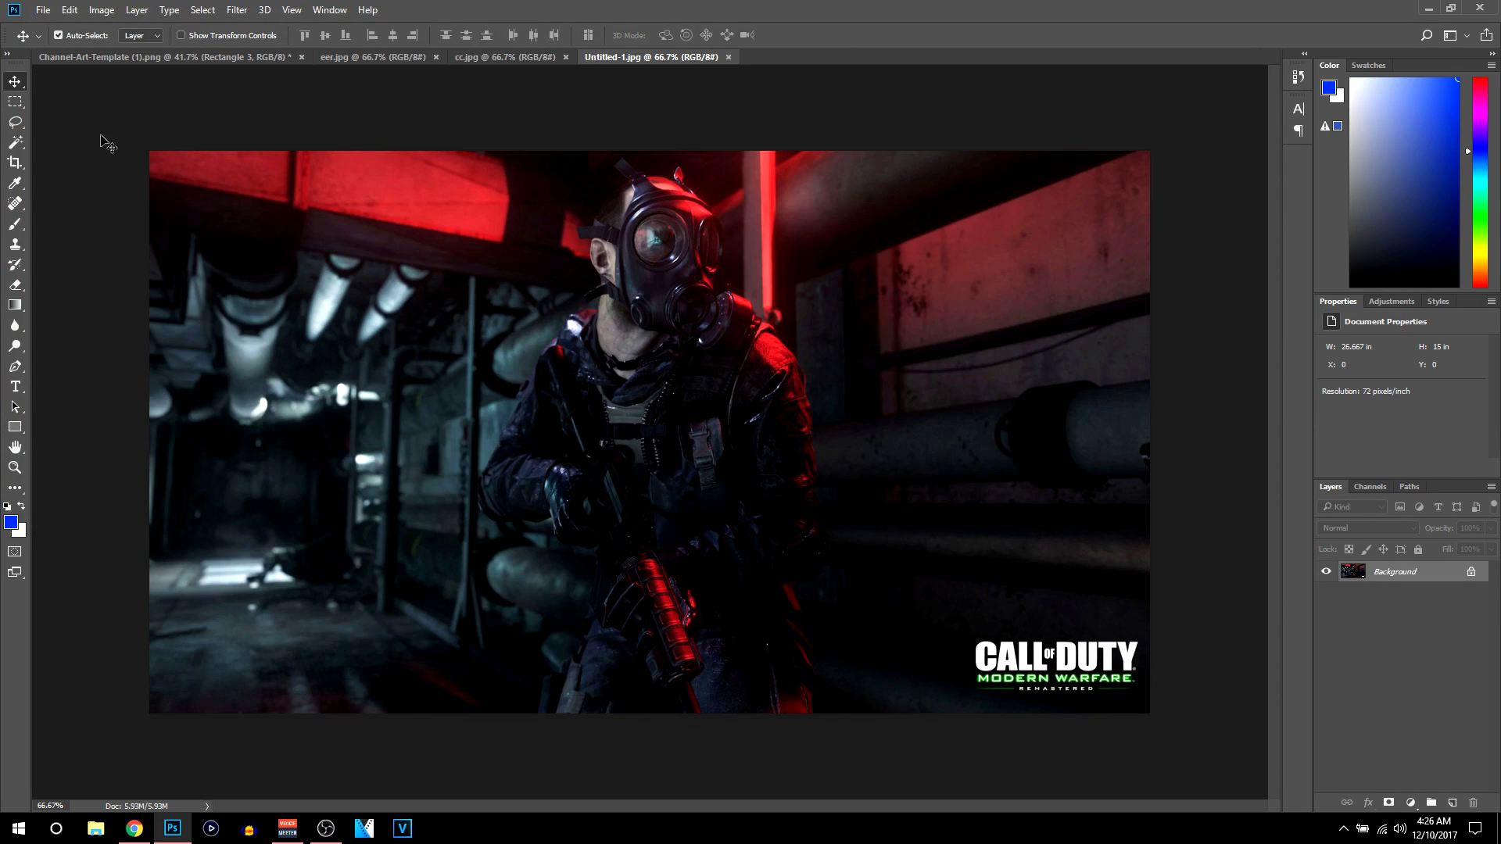
pyautogui.moveTo(679, 373); pyautogui.dragTo(646, 432)
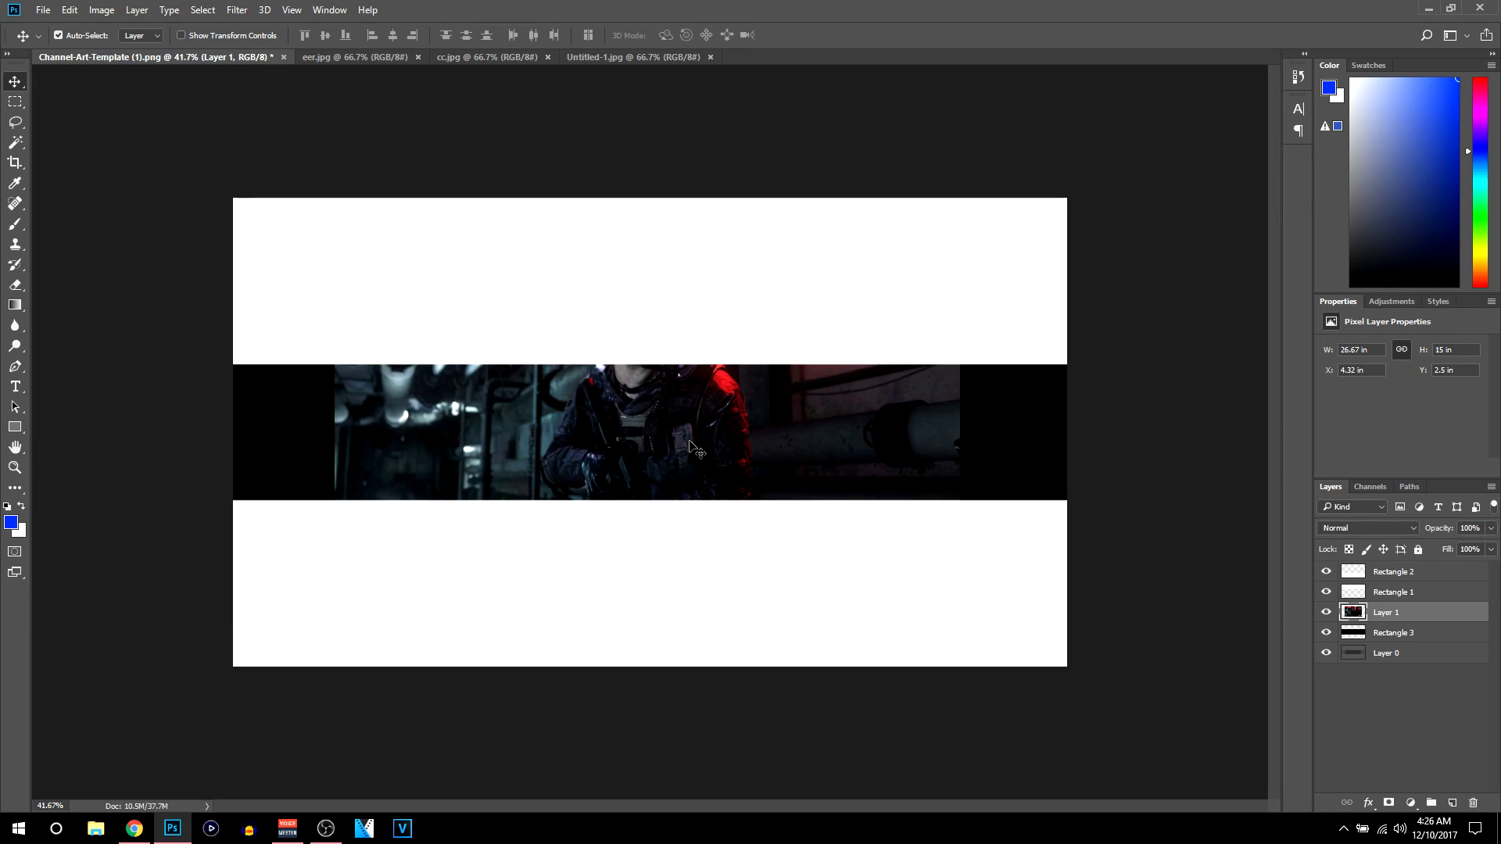
pyautogui.hotkey('ctrl', 't')
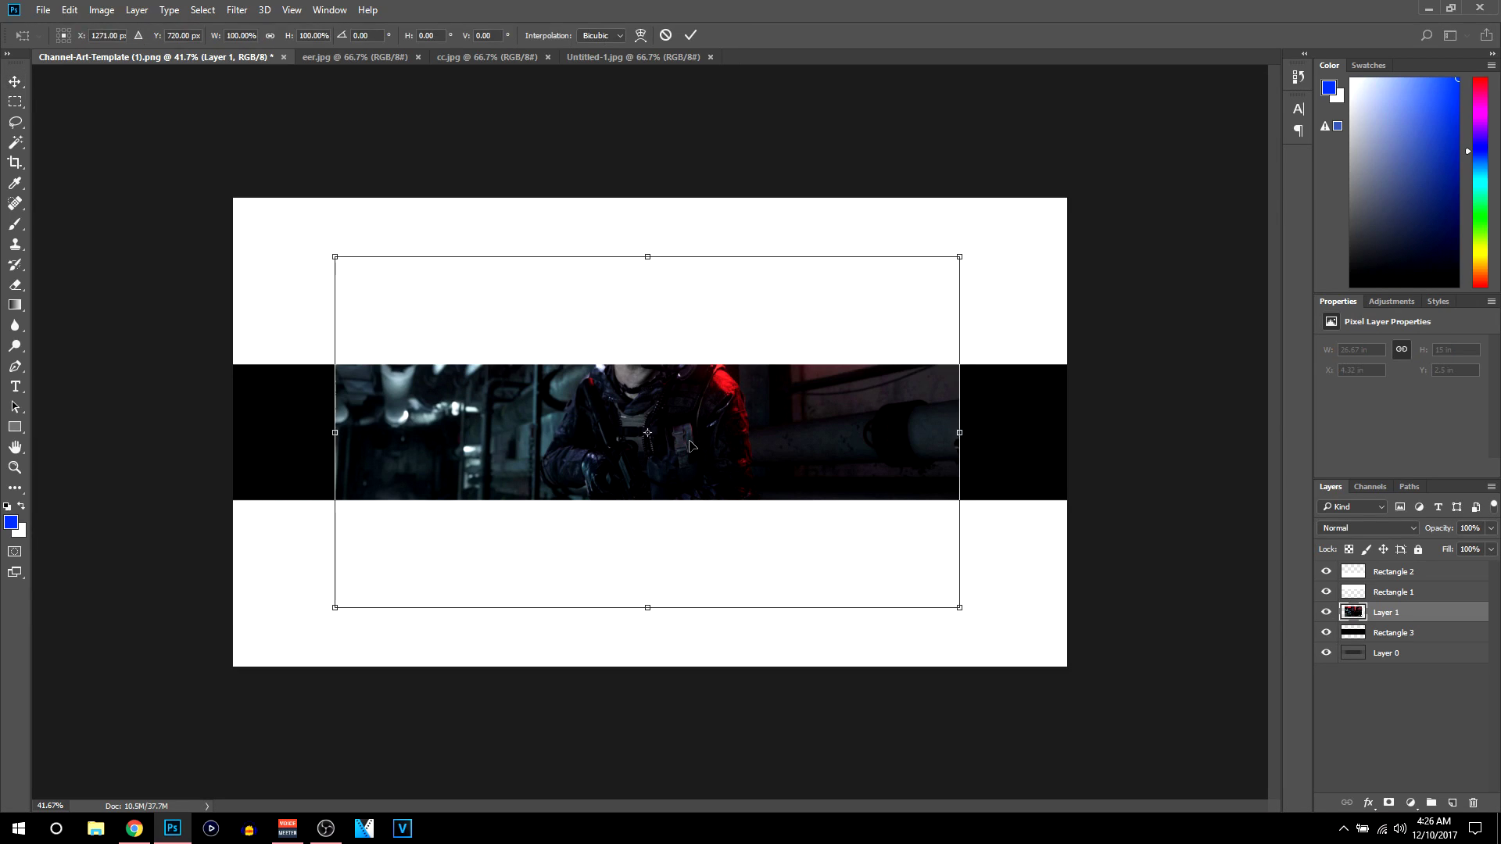
pyautogui.moveTo(957, 257); pyautogui.dragTo(812, 368)
pyautogui.moveTo(638, 447); pyautogui.dragTo(735, 462)
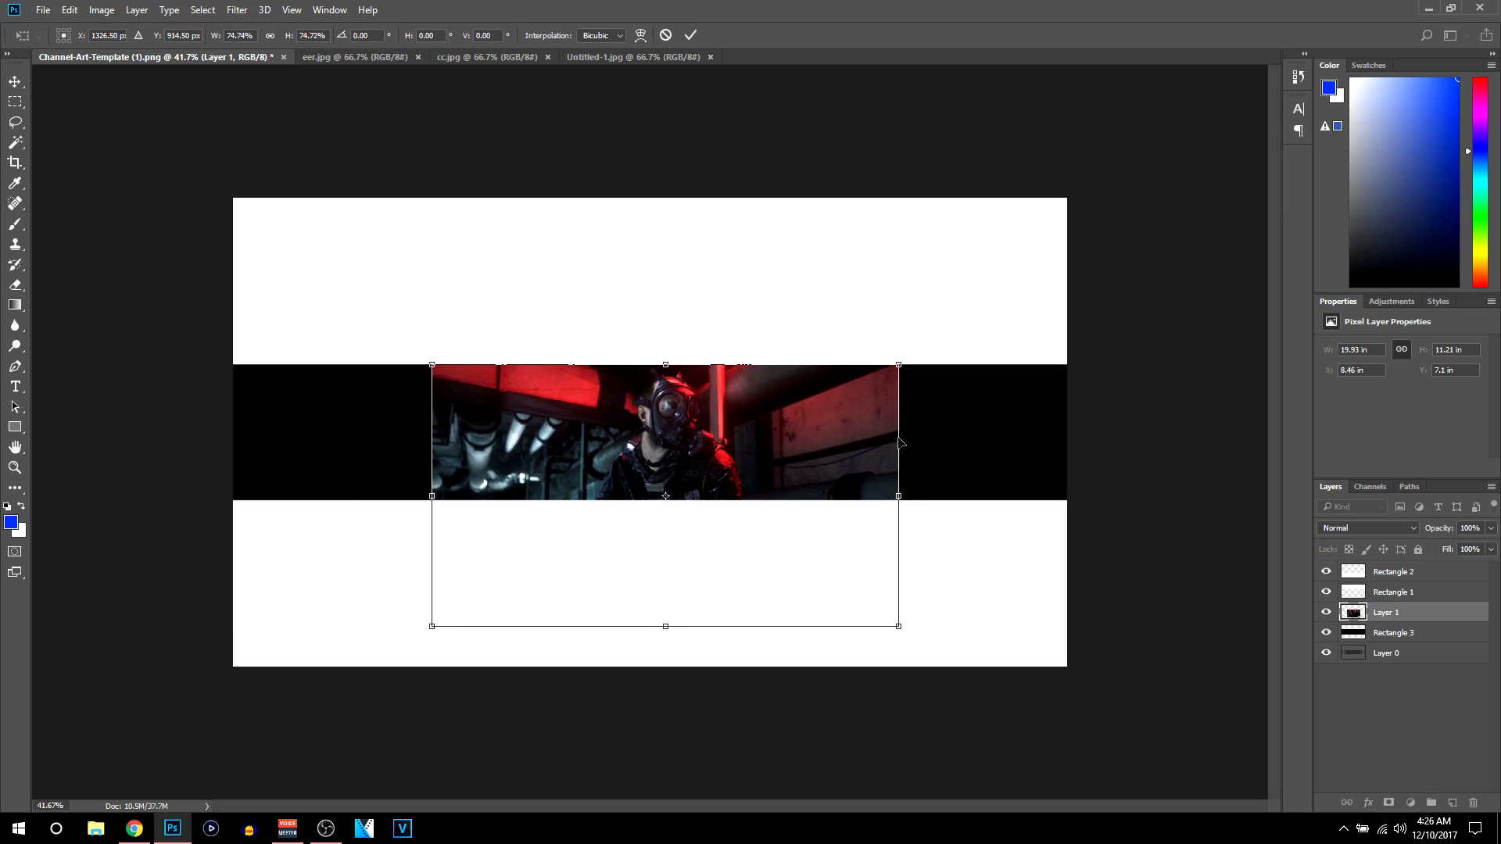
pyautogui.moveTo(893, 621); pyautogui.dragTo(853, 612)
pyautogui.moveTo(683, 553)
pyautogui.mouseDown()
pyautogui.moveTo(718, 554)
pyautogui.moveTo(702, 549)
pyautogui.mouseUp()
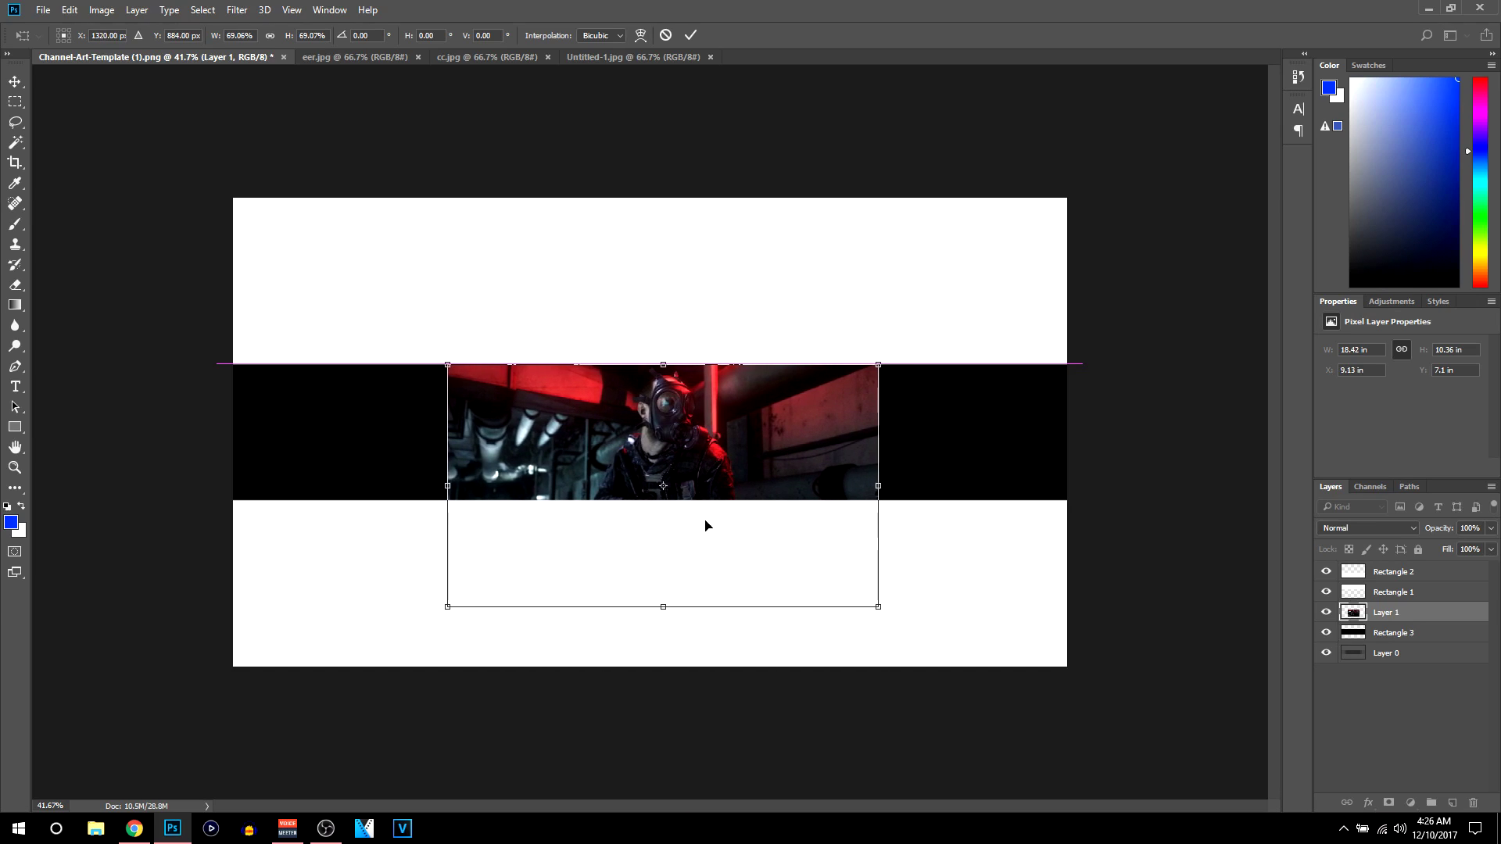
pyautogui.click(691, 34)
pyautogui.moveTo(719, 465); pyautogui.dragTo(675, 469)
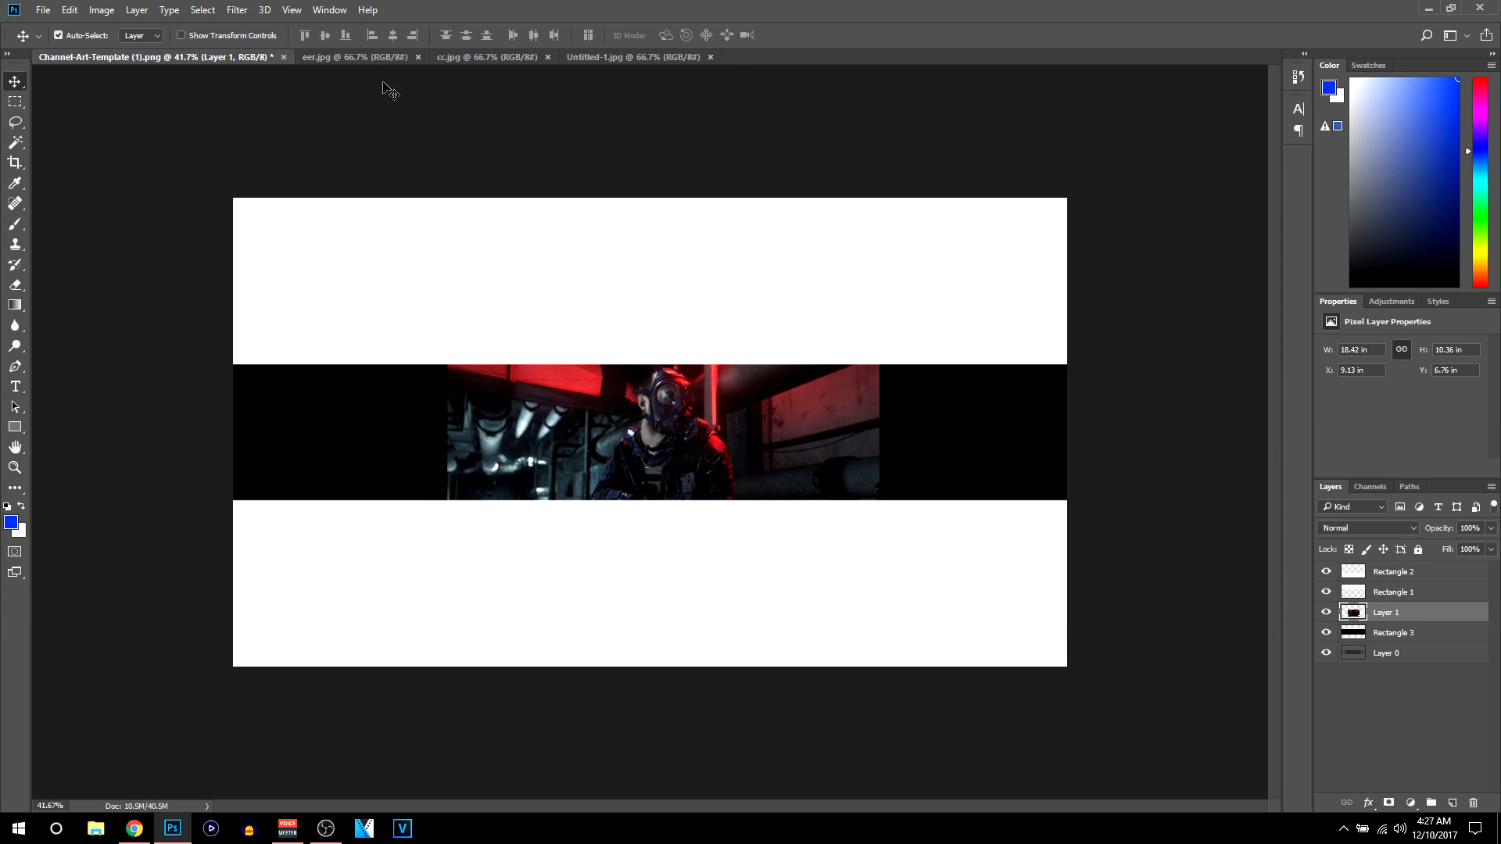
# - Place the eer image at the left end of the template's strip, scaled to about 66% so the helmeted soldier shows
pyautogui.click(358, 58)
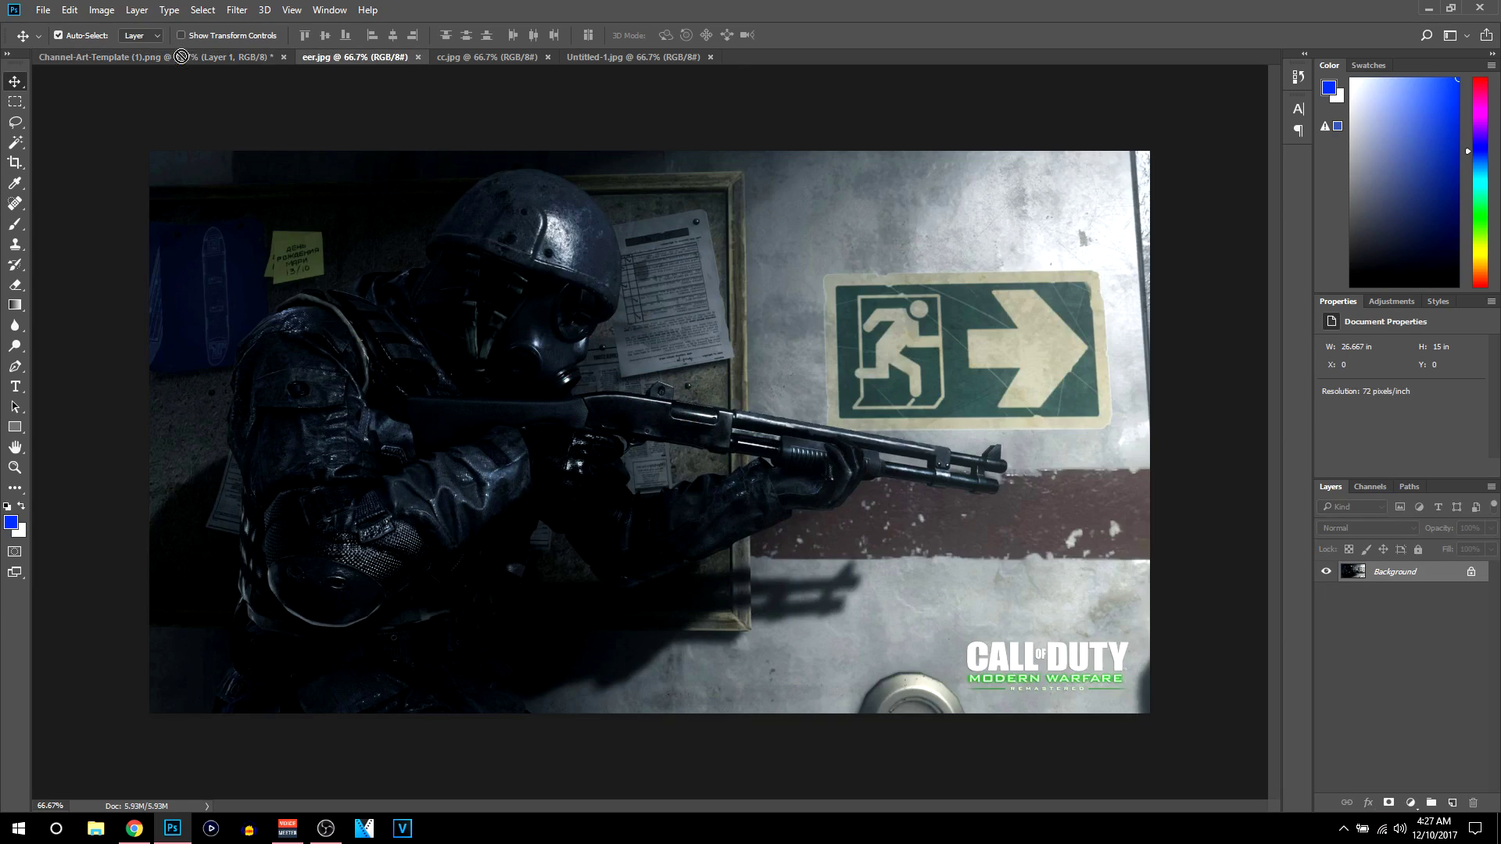
pyautogui.moveTo(174, 67); pyautogui.dragTo(391, 473)
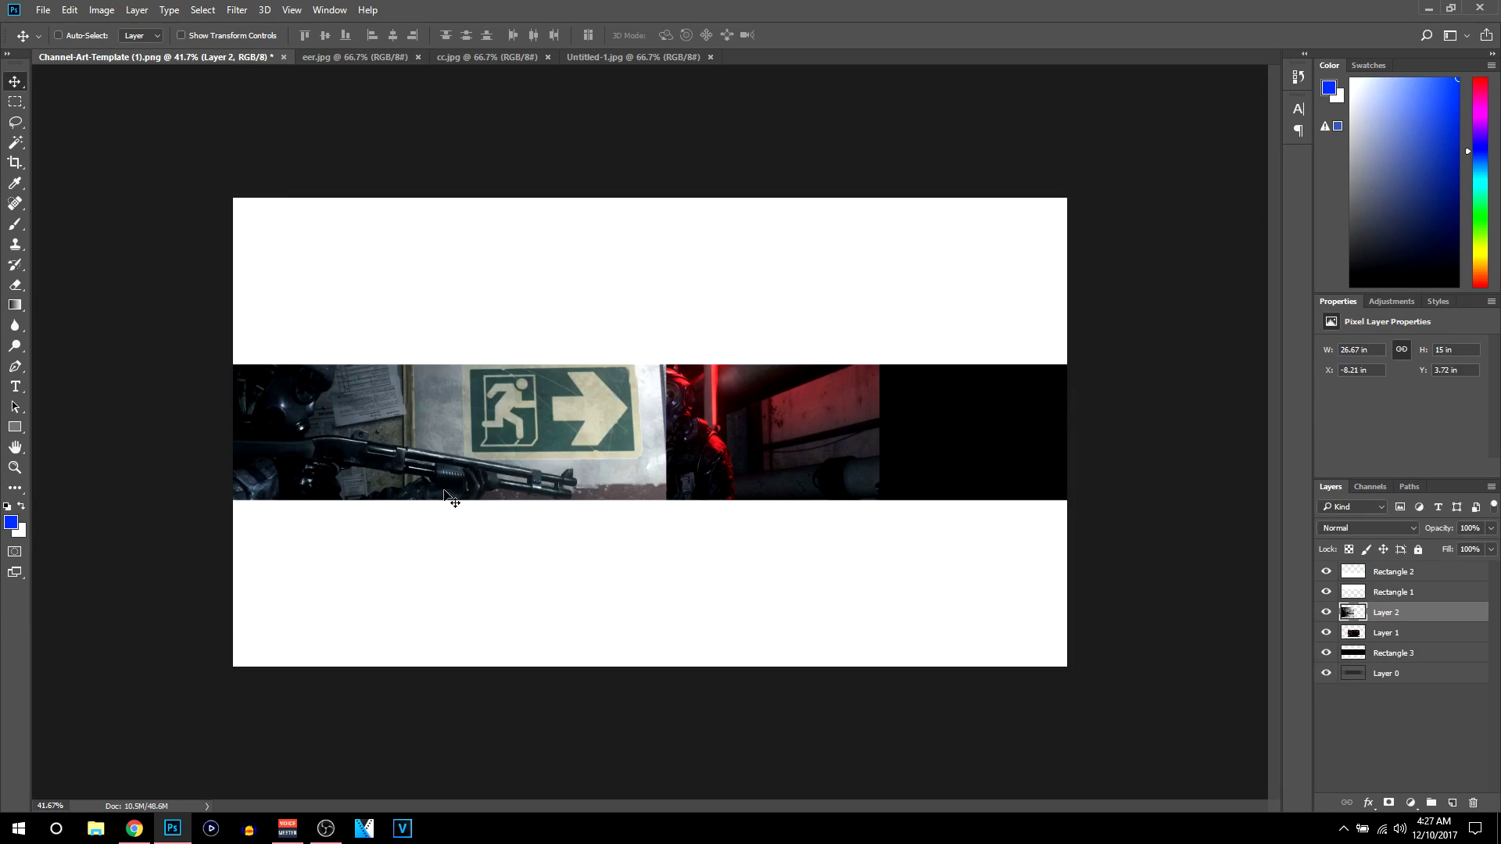
pyautogui.hotkey('ctrl', 't')
pyautogui.moveTo(41, 285); pyautogui.dragTo(251, 402)
pyautogui.moveTo(424, 468); pyautogui.dragTo(395, 442)
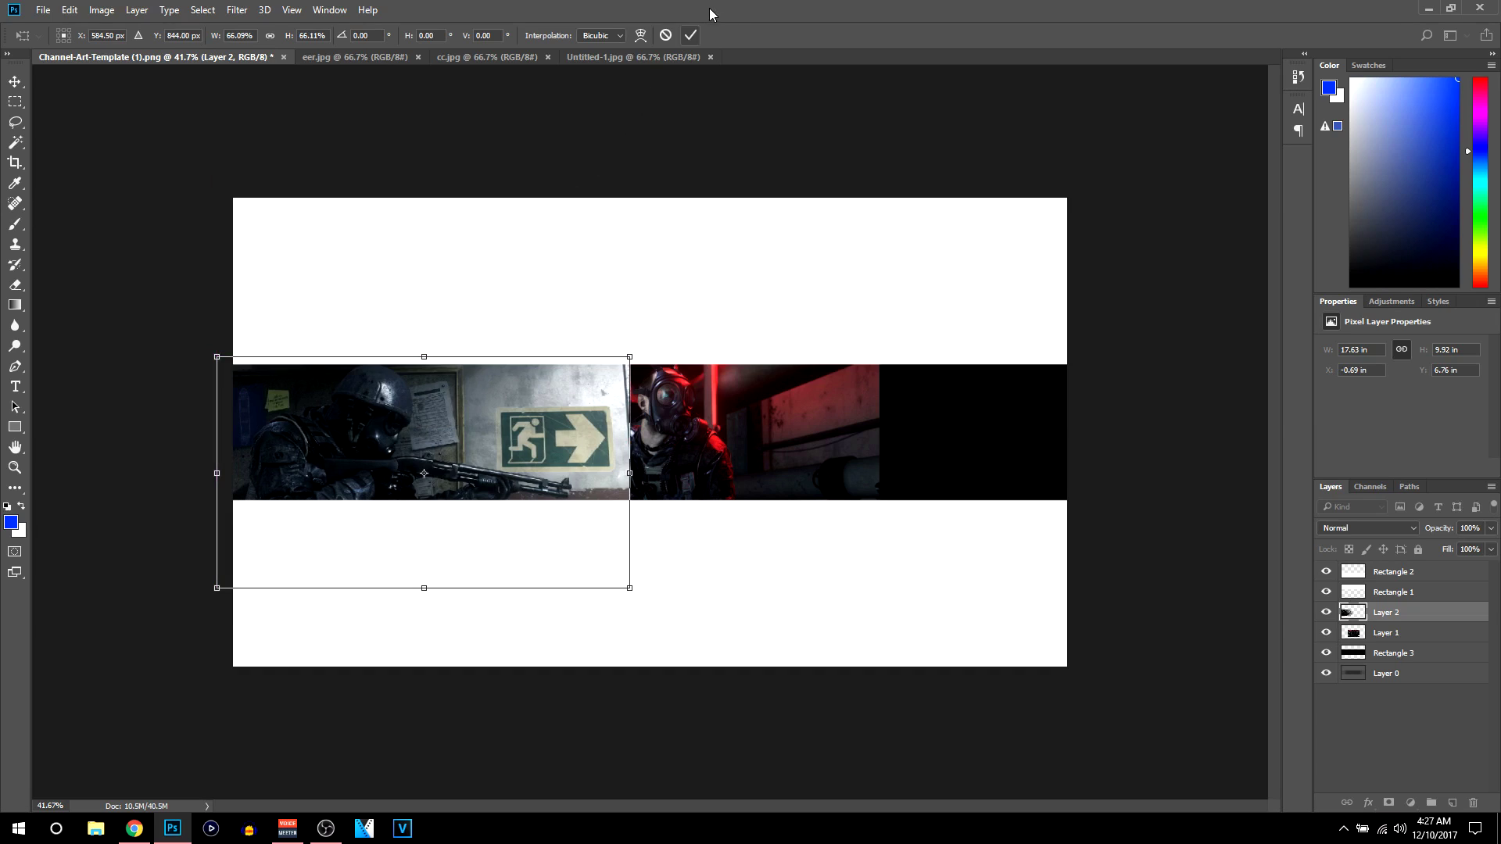
pyautogui.click(691, 44)
pyautogui.scroll(-3, 650, 483)
pyautogui.scroll(2, 649, 483)
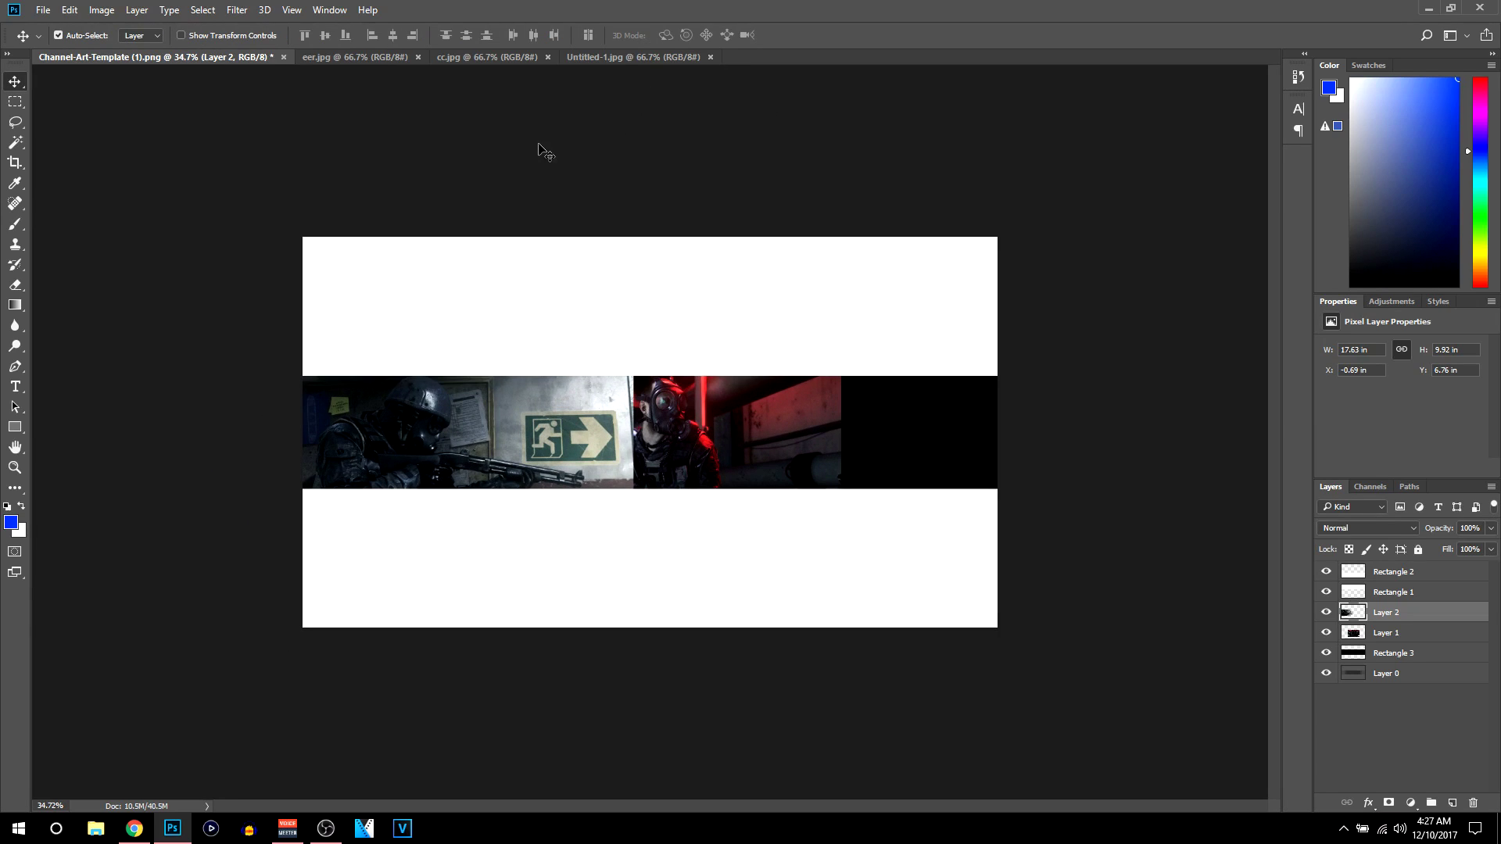
# - Bring the cc image into the template and flip it horizontally
pyautogui.click(503, 57)
pyautogui.moveTo(488, 375); pyautogui.dragTo(746, 412)
pyautogui.hotkey('ctrl', 't')
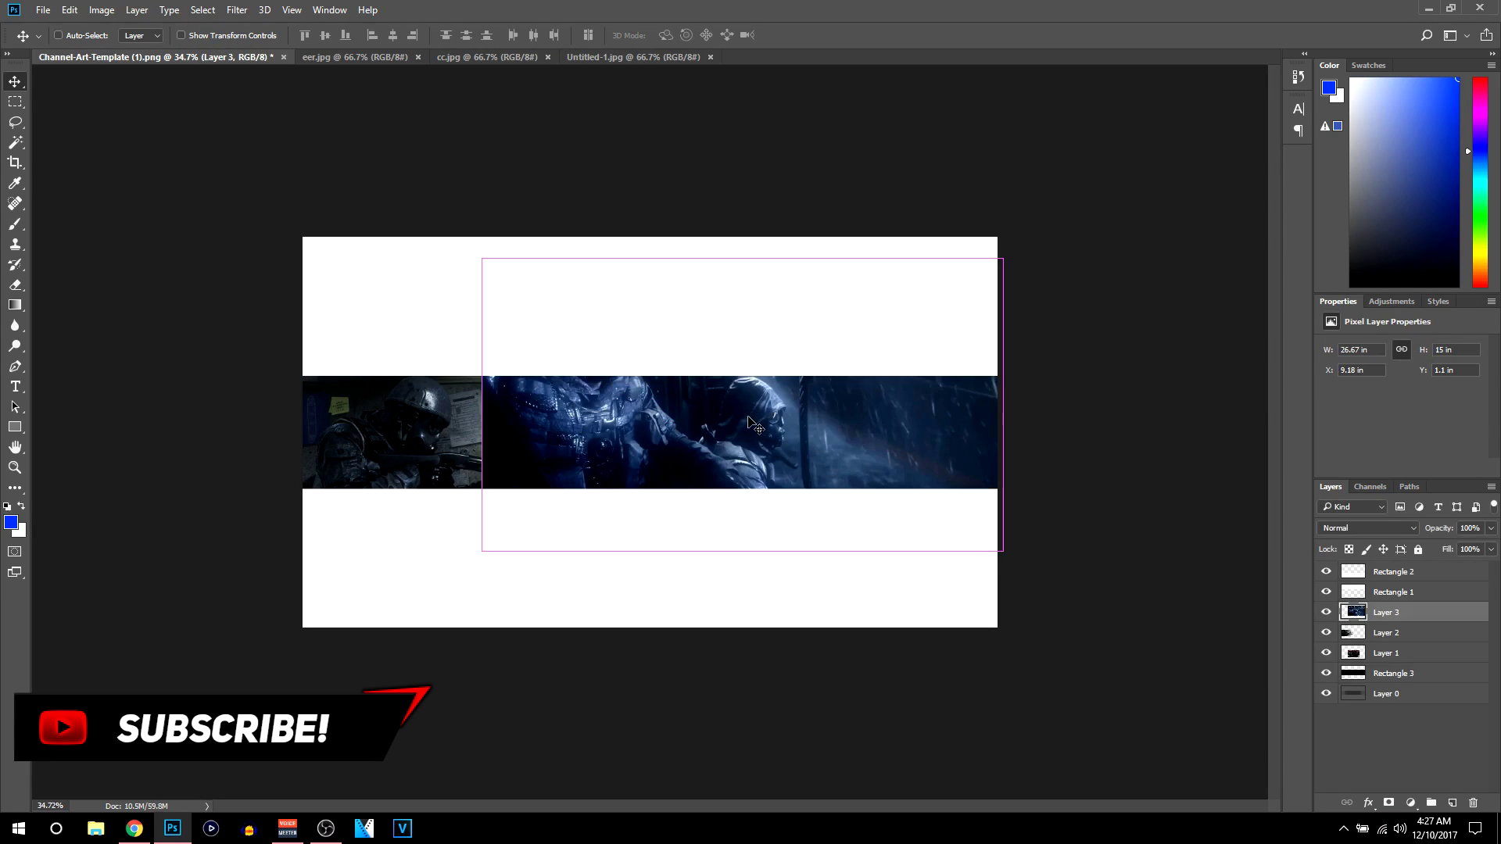
pyautogui.moveTo(821, 399); pyautogui.dragTo(790, 515)
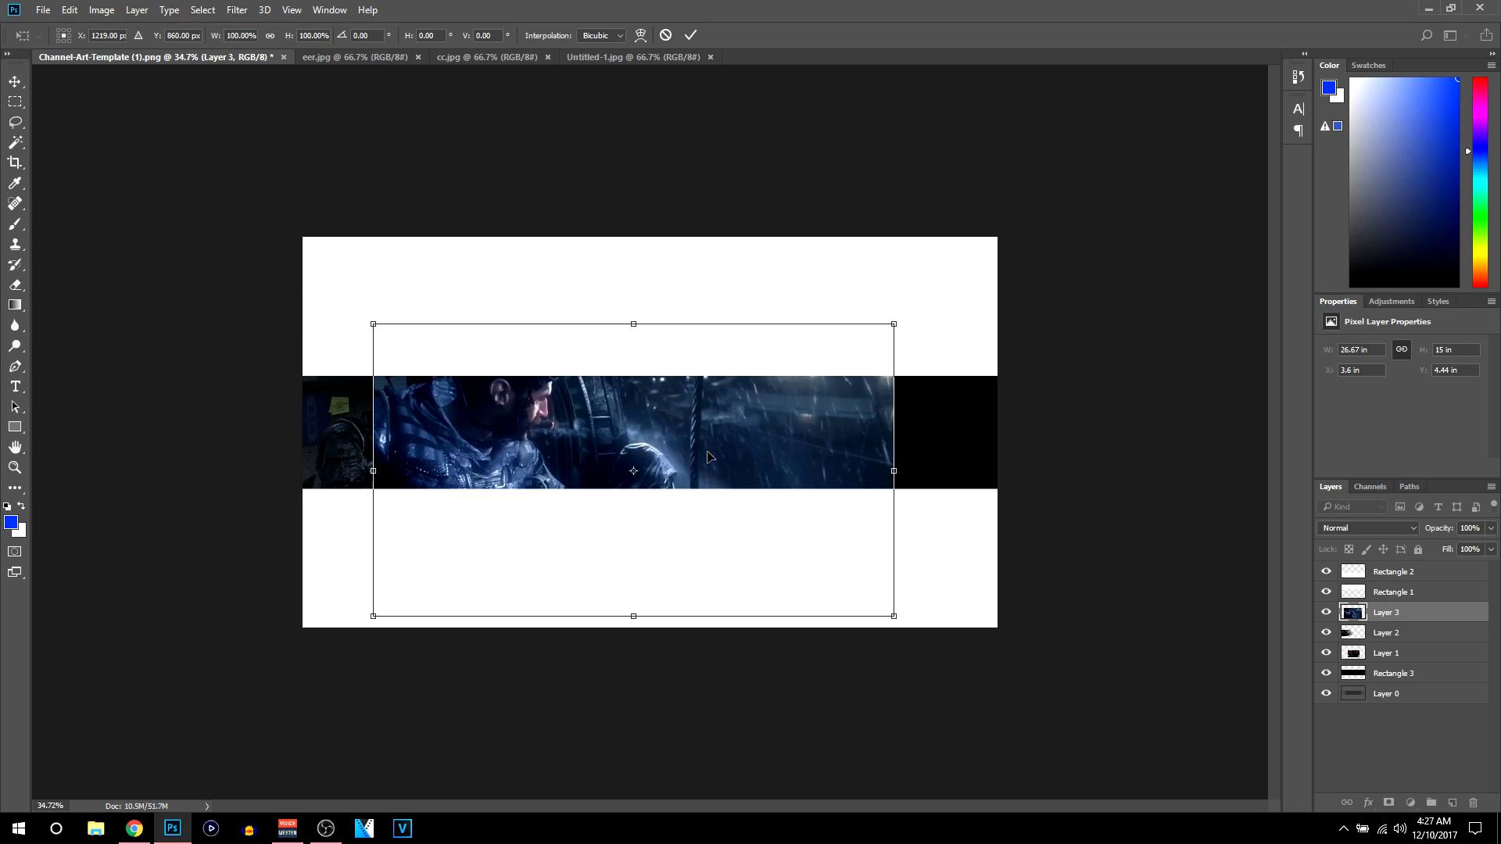
pyautogui.rightClick(658, 411)
pyautogui.click(735, 646)
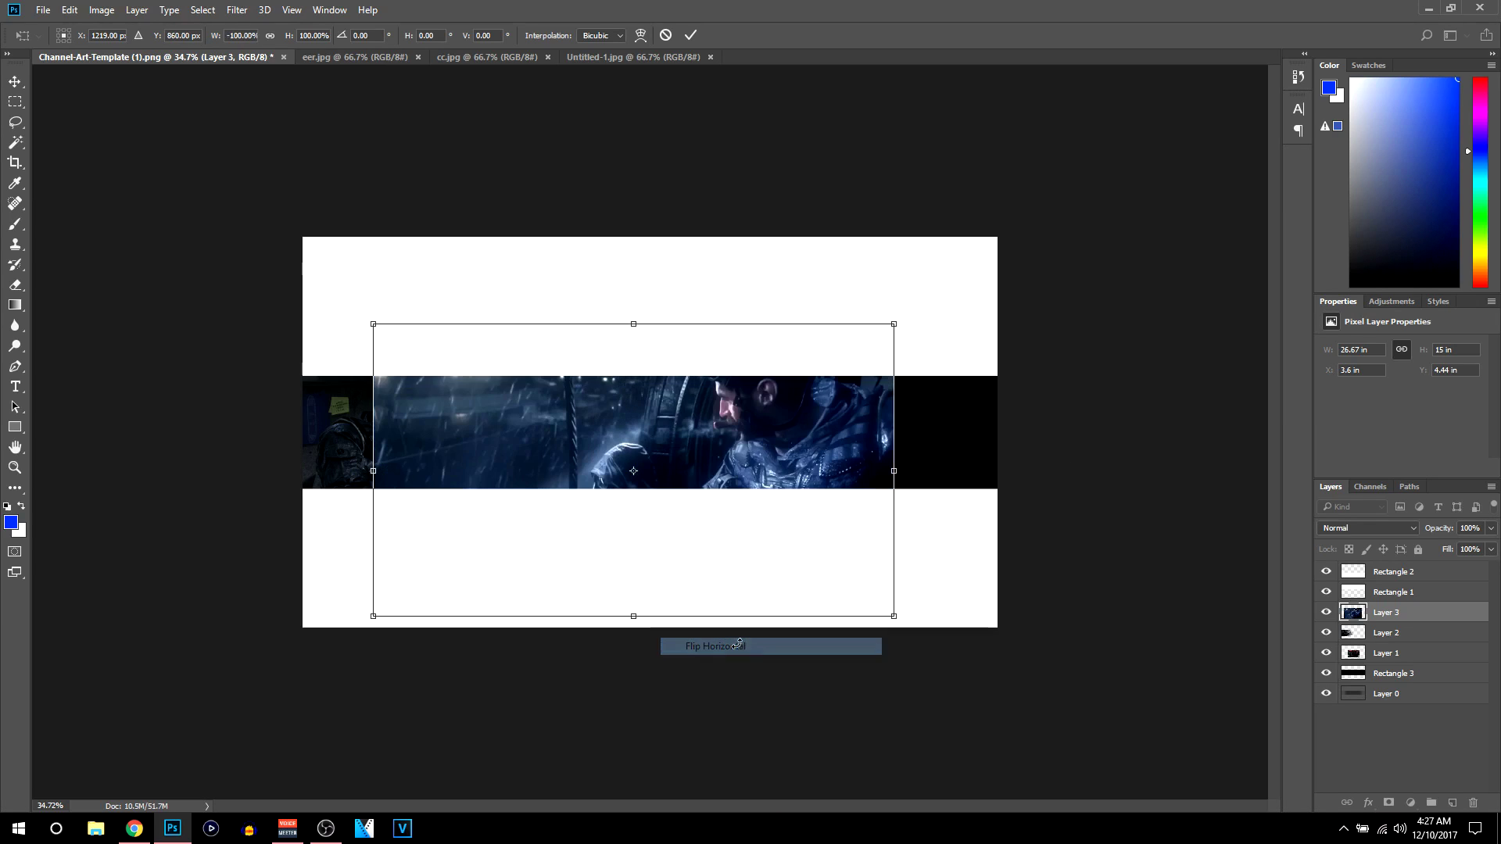
# - Place the flipped cc image at the right end of the template's strip, scaled to about 76% so the bearded soldier shows
pyautogui.moveTo(796, 439); pyautogui.dragTo(873, 488)
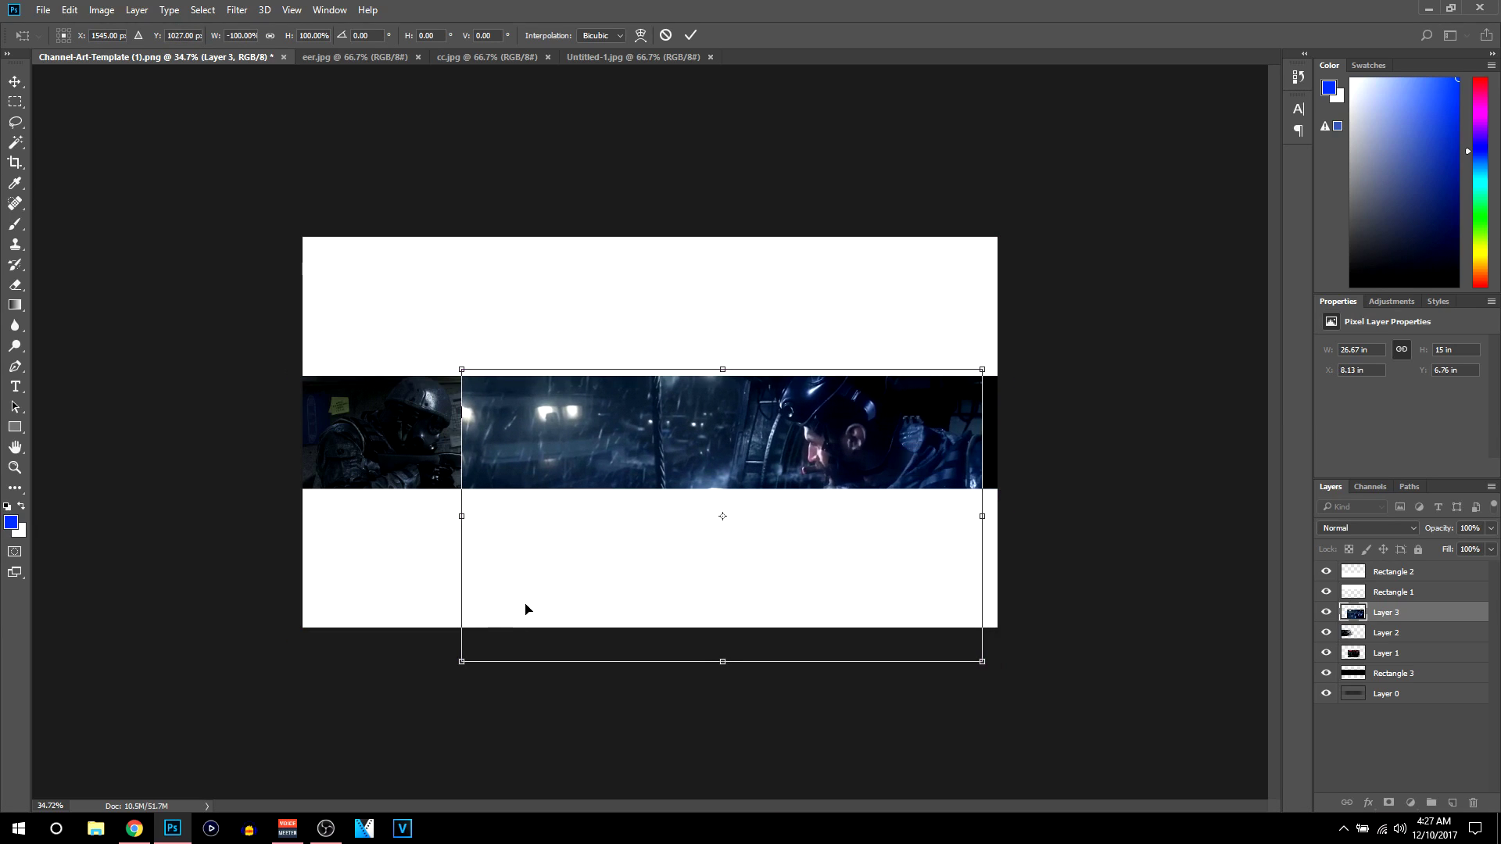
pyautogui.moveTo(462, 663); pyautogui.dragTo(582, 584)
pyautogui.moveTo(913, 428); pyautogui.dragTo(923, 432)
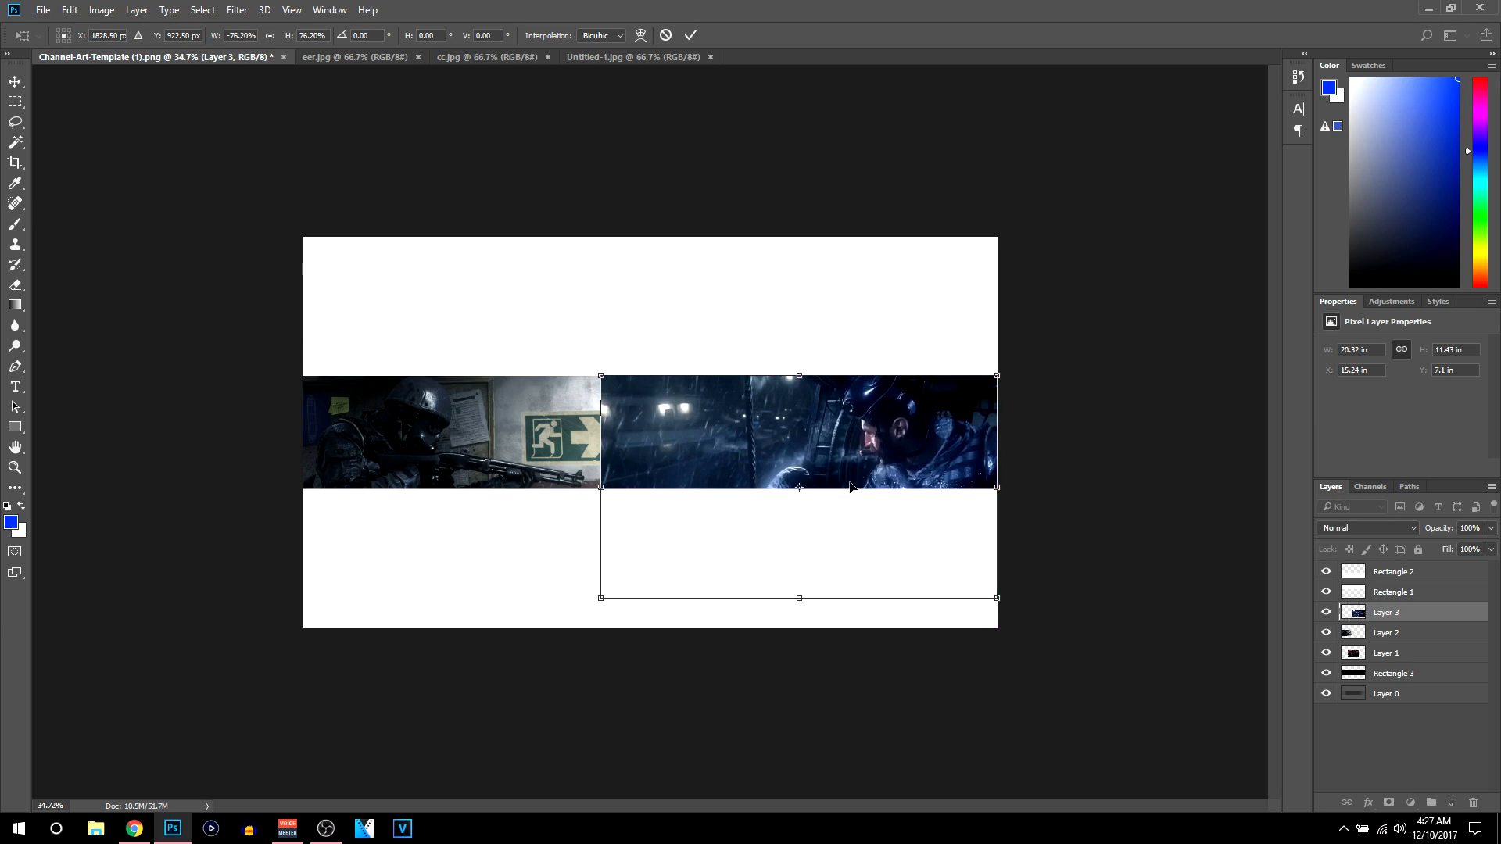
pyautogui.moveTo(916, 426); pyautogui.dragTo(916, 423)
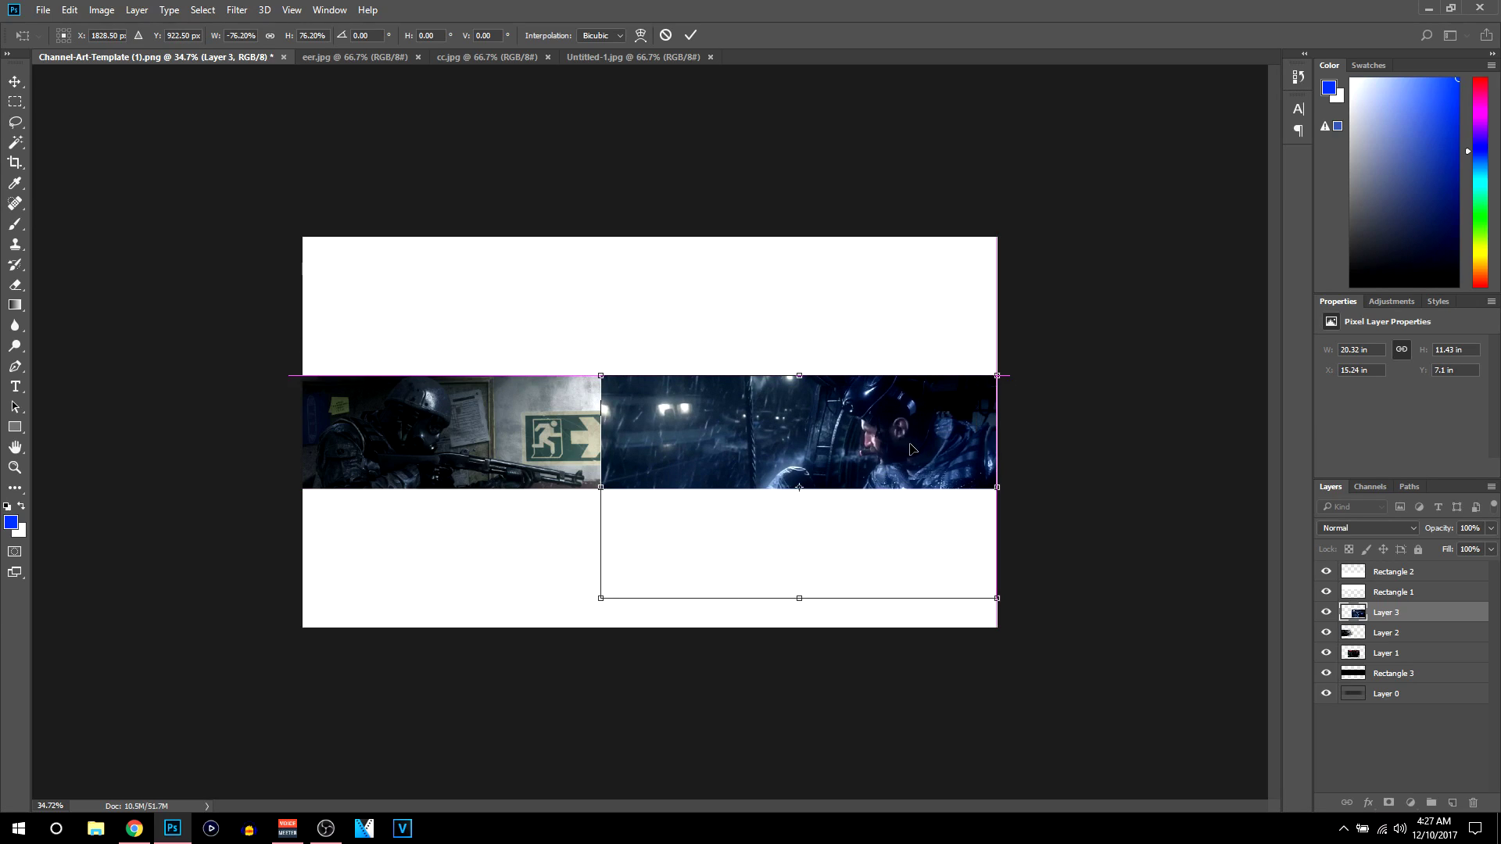
pyautogui.click(690, 35)
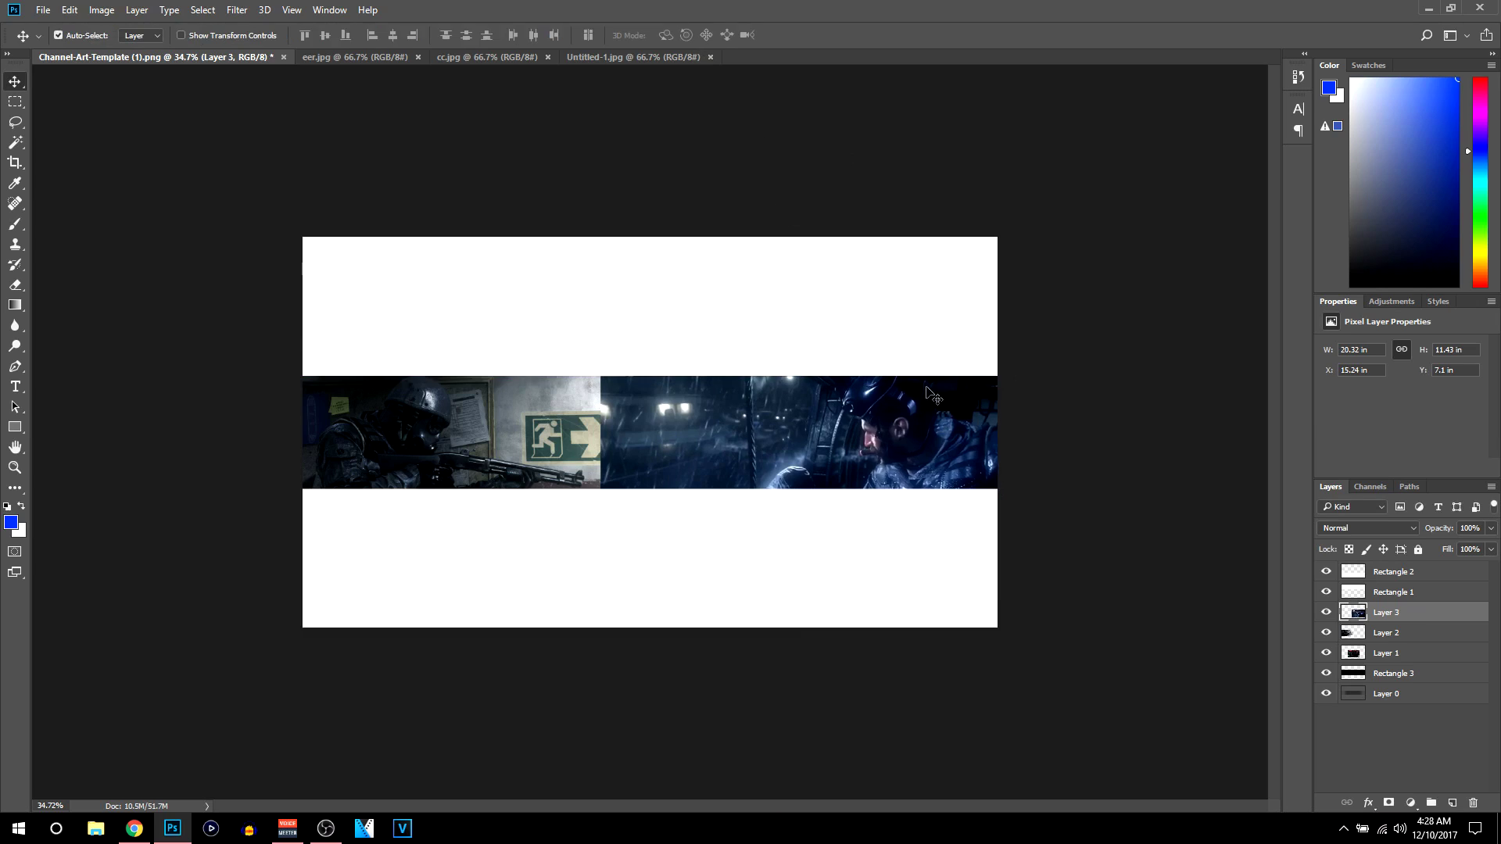
pyautogui.scroll(-3, 950, 462)
pyautogui.scroll(5, 748, 526)
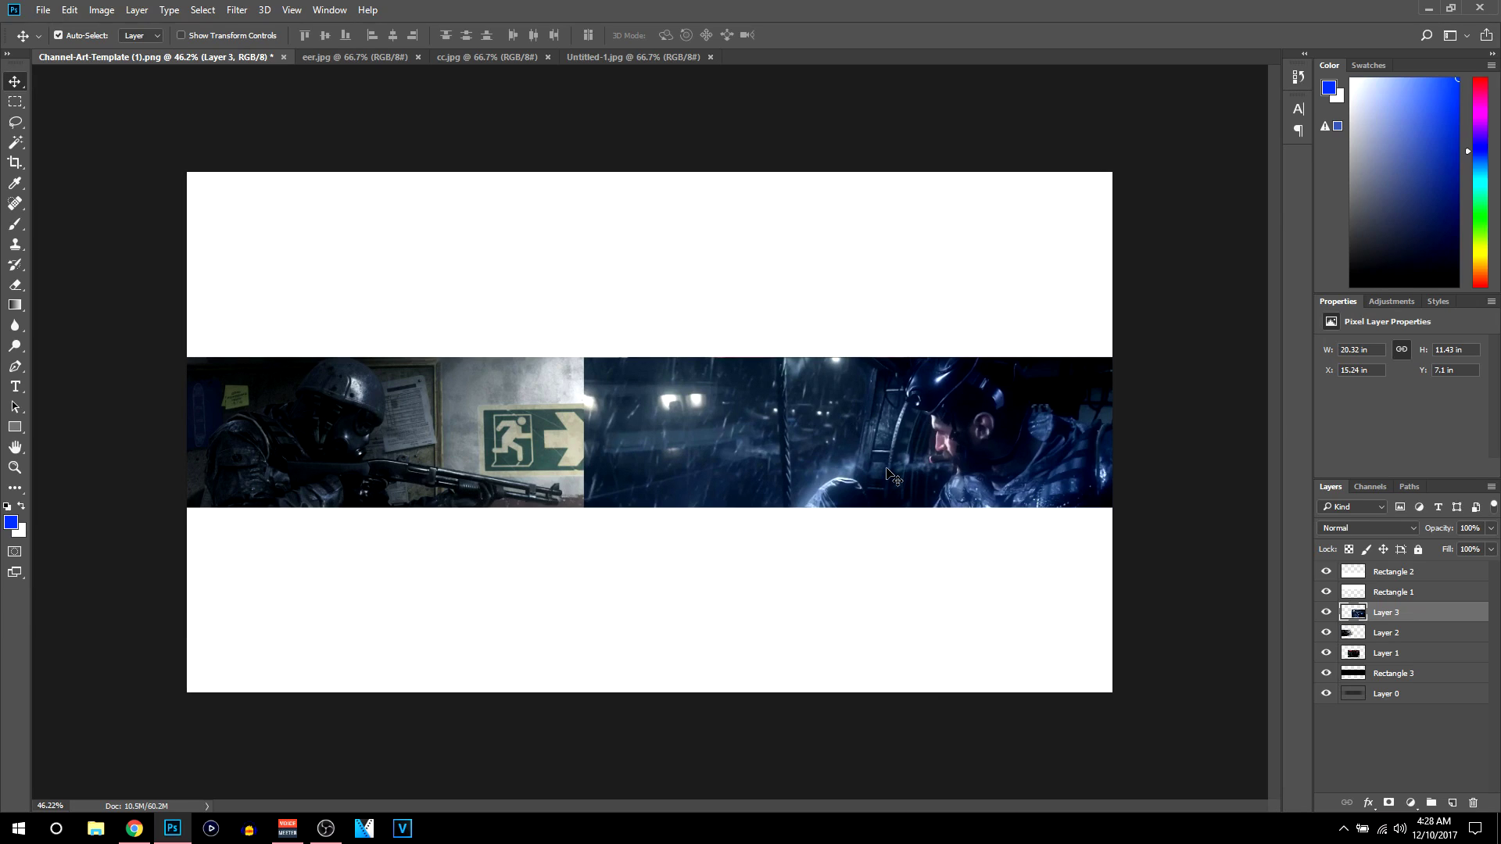
pyautogui.click(15, 223)
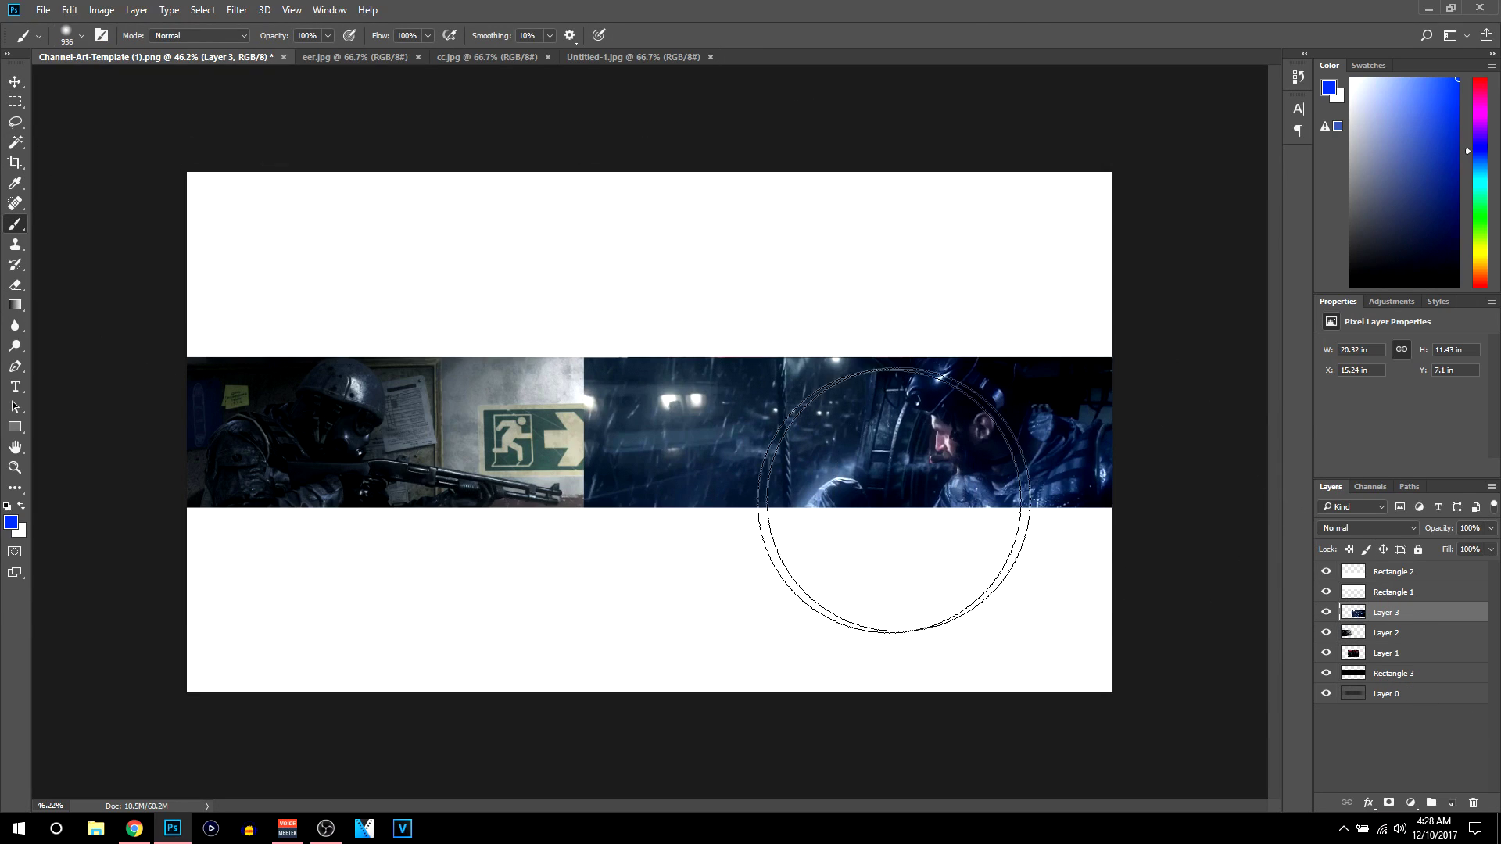
pyautogui.click(1325, 612)
pyautogui.click(1325, 612)
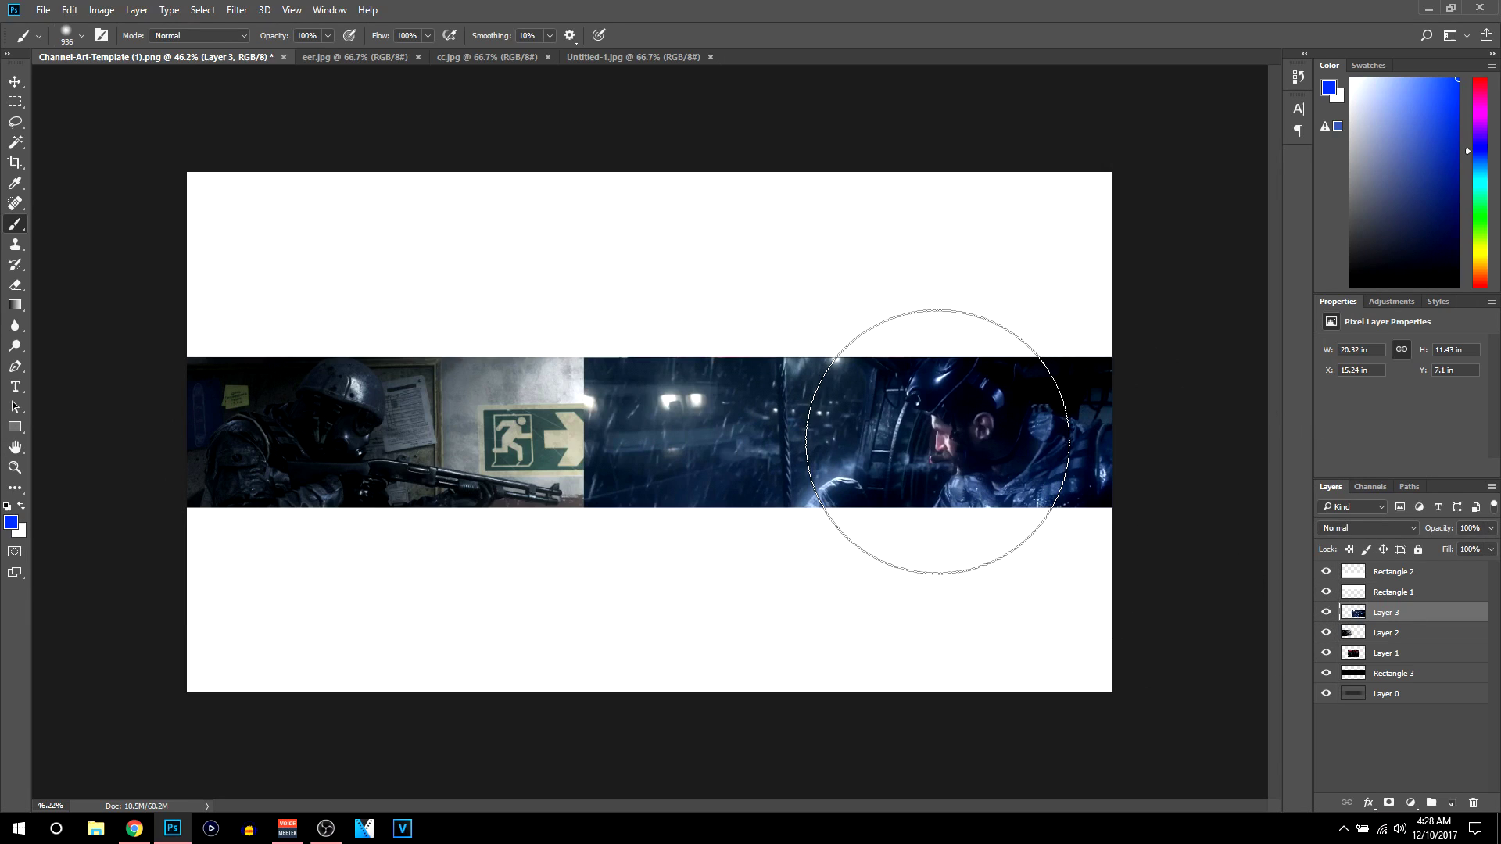
pyautogui.scroll(-2, 803, 452)
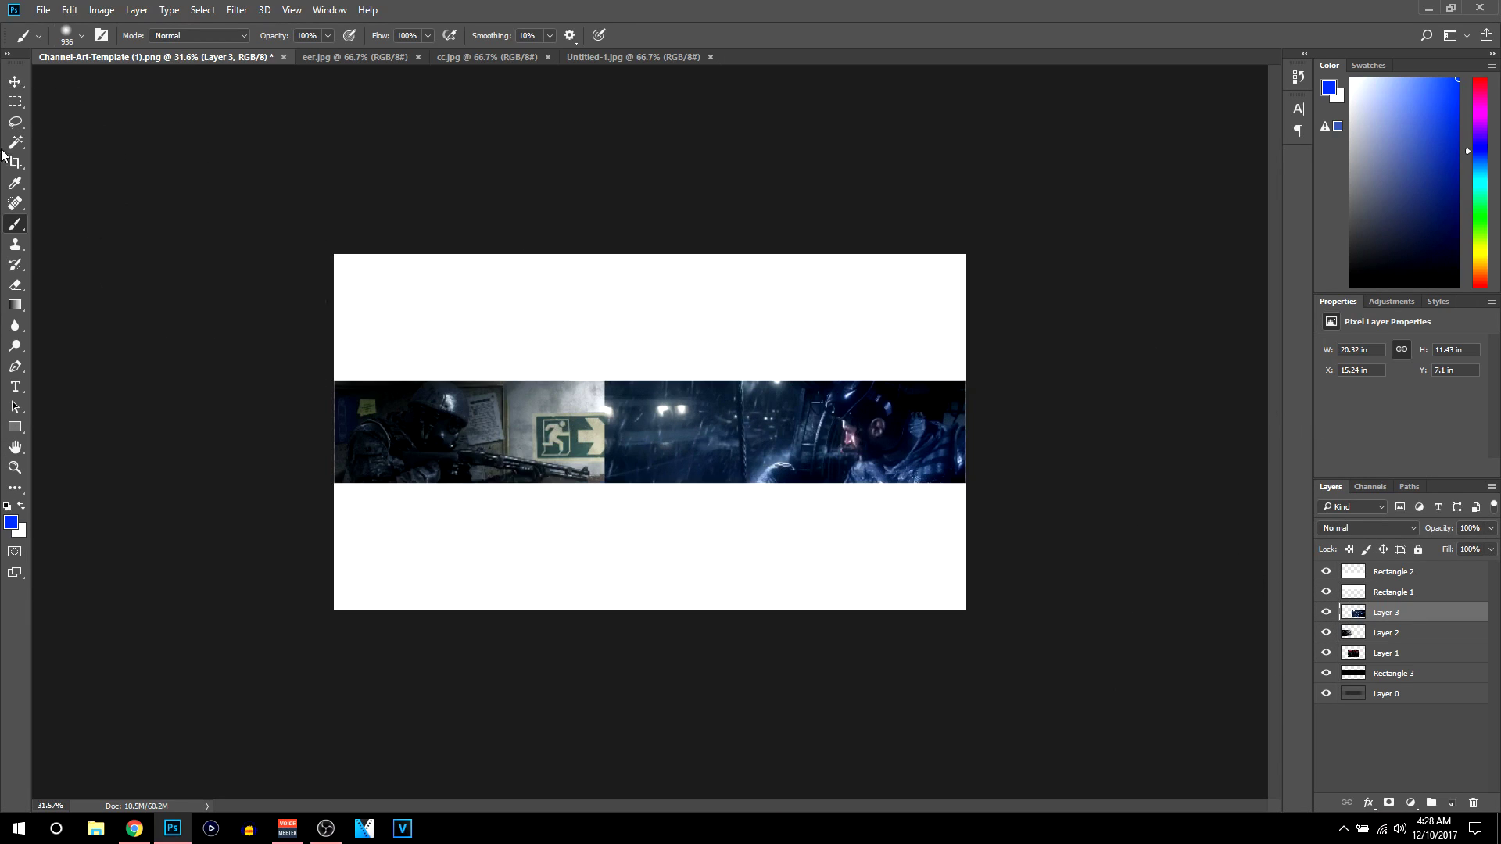
# - Erase the left part of the cc image (Layer 3) with a 658 px Soft Round Pressure Size eraser, uncovering the gas-masked soldier
pyautogui.click(15, 285)
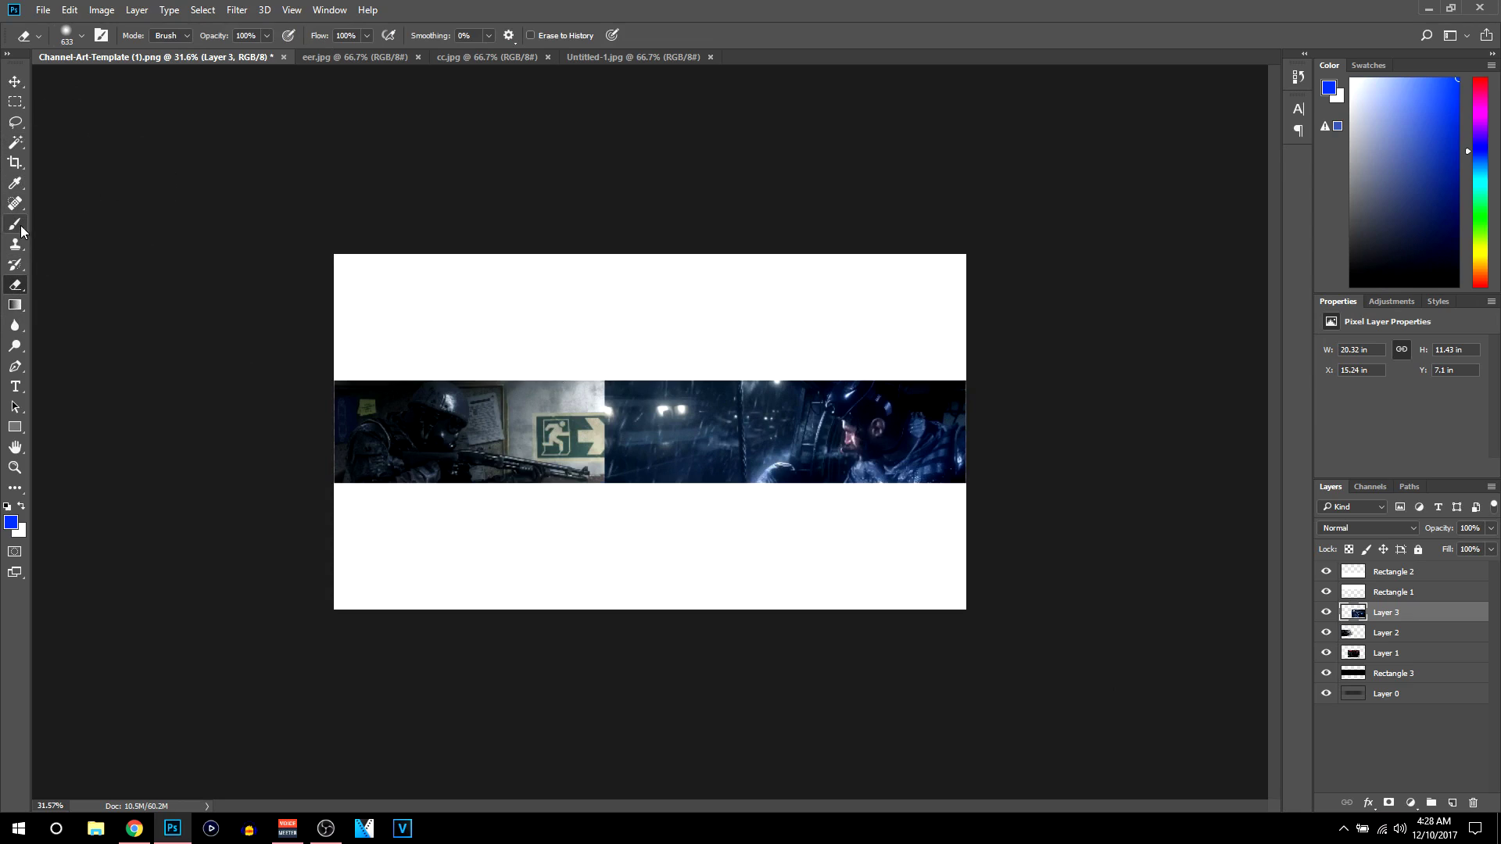
pyautogui.rightClick(13, 289)
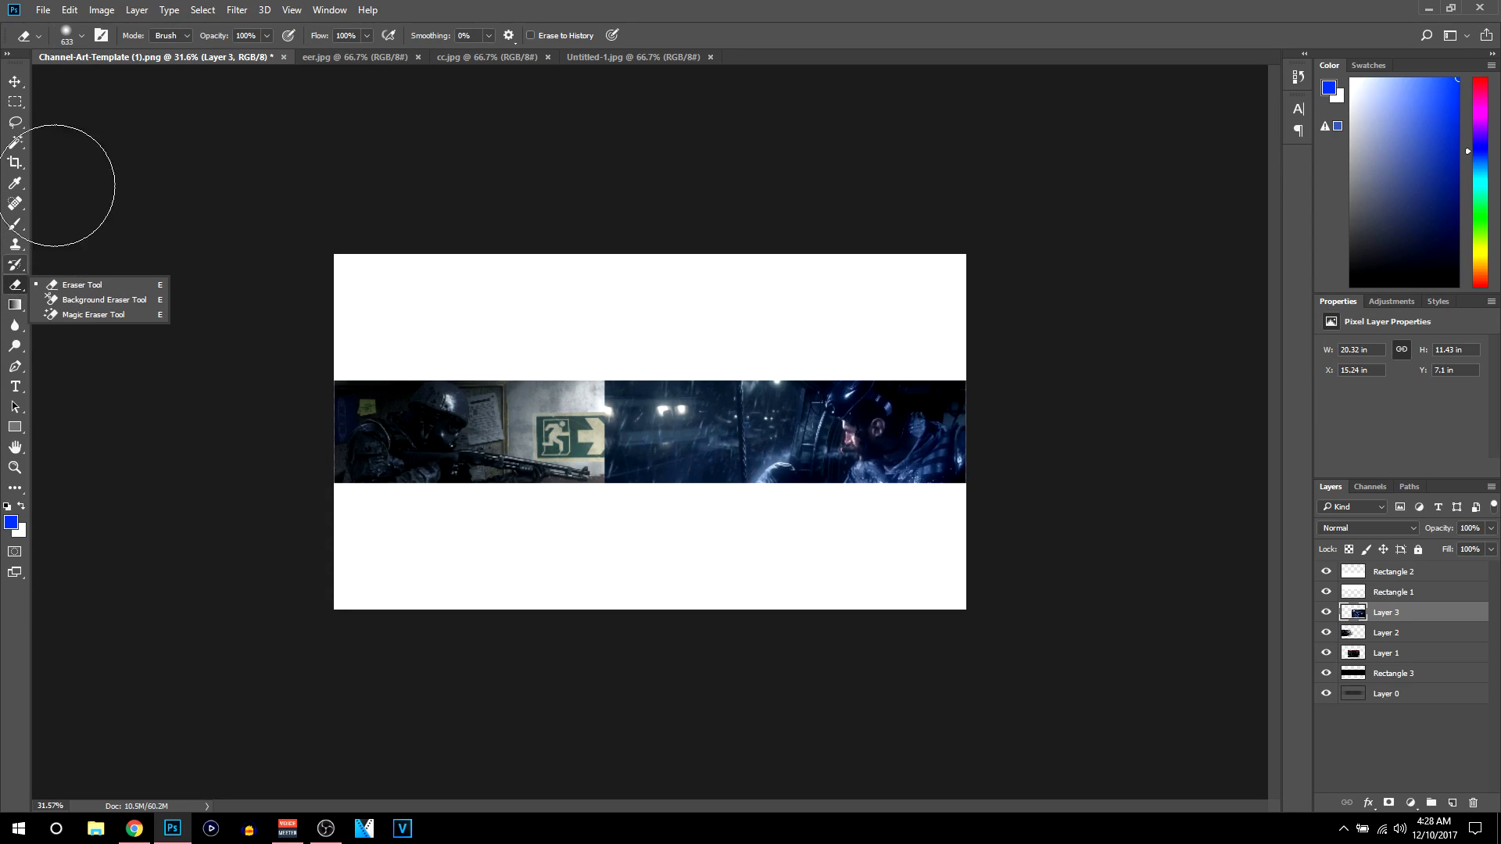
pyautogui.click(81, 35)
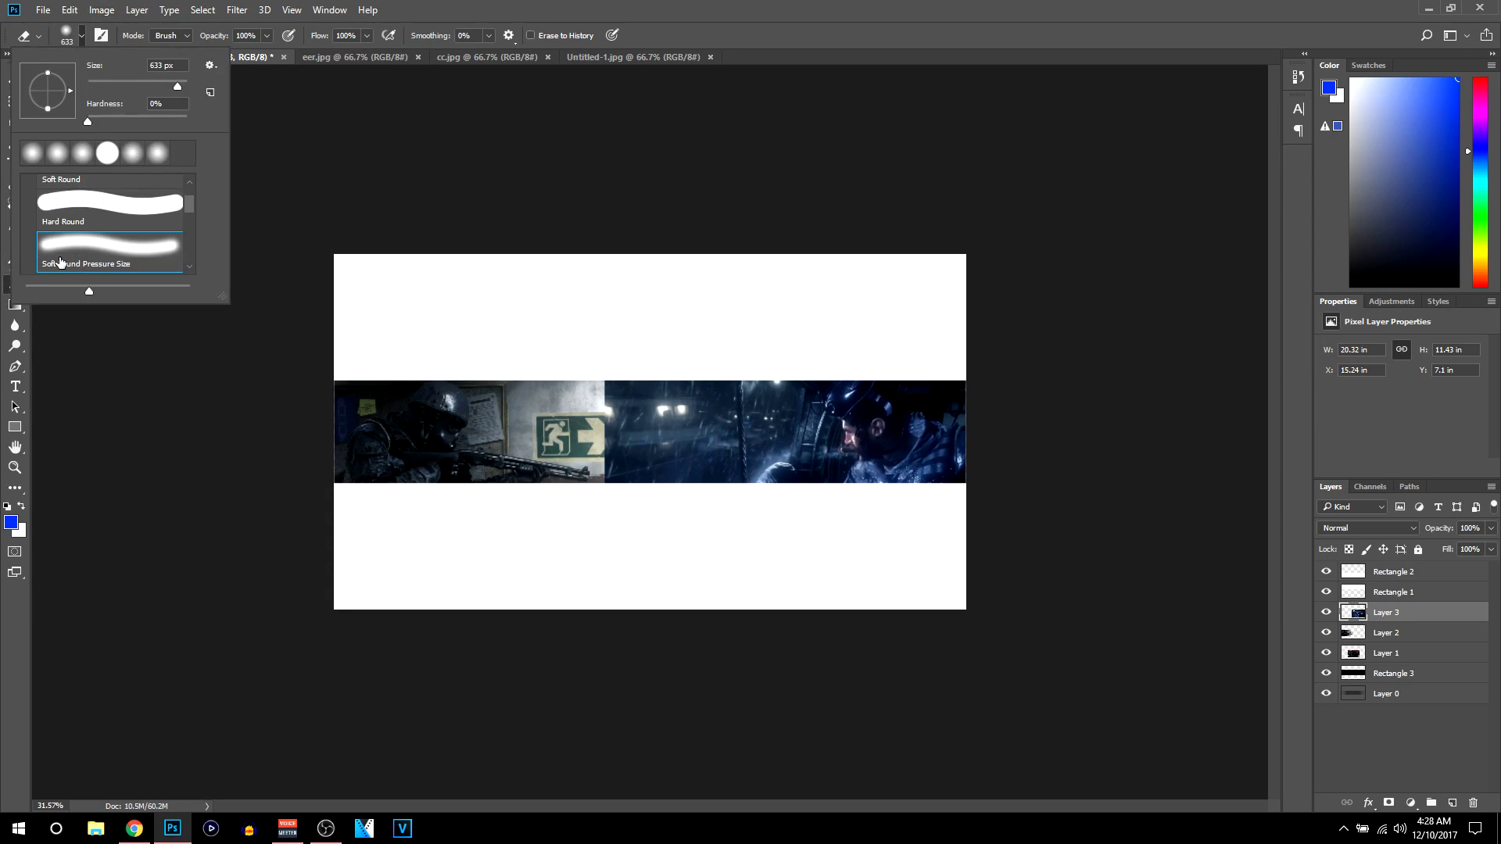
pyautogui.click(89, 247)
pyautogui.doubleClick(125, 257)
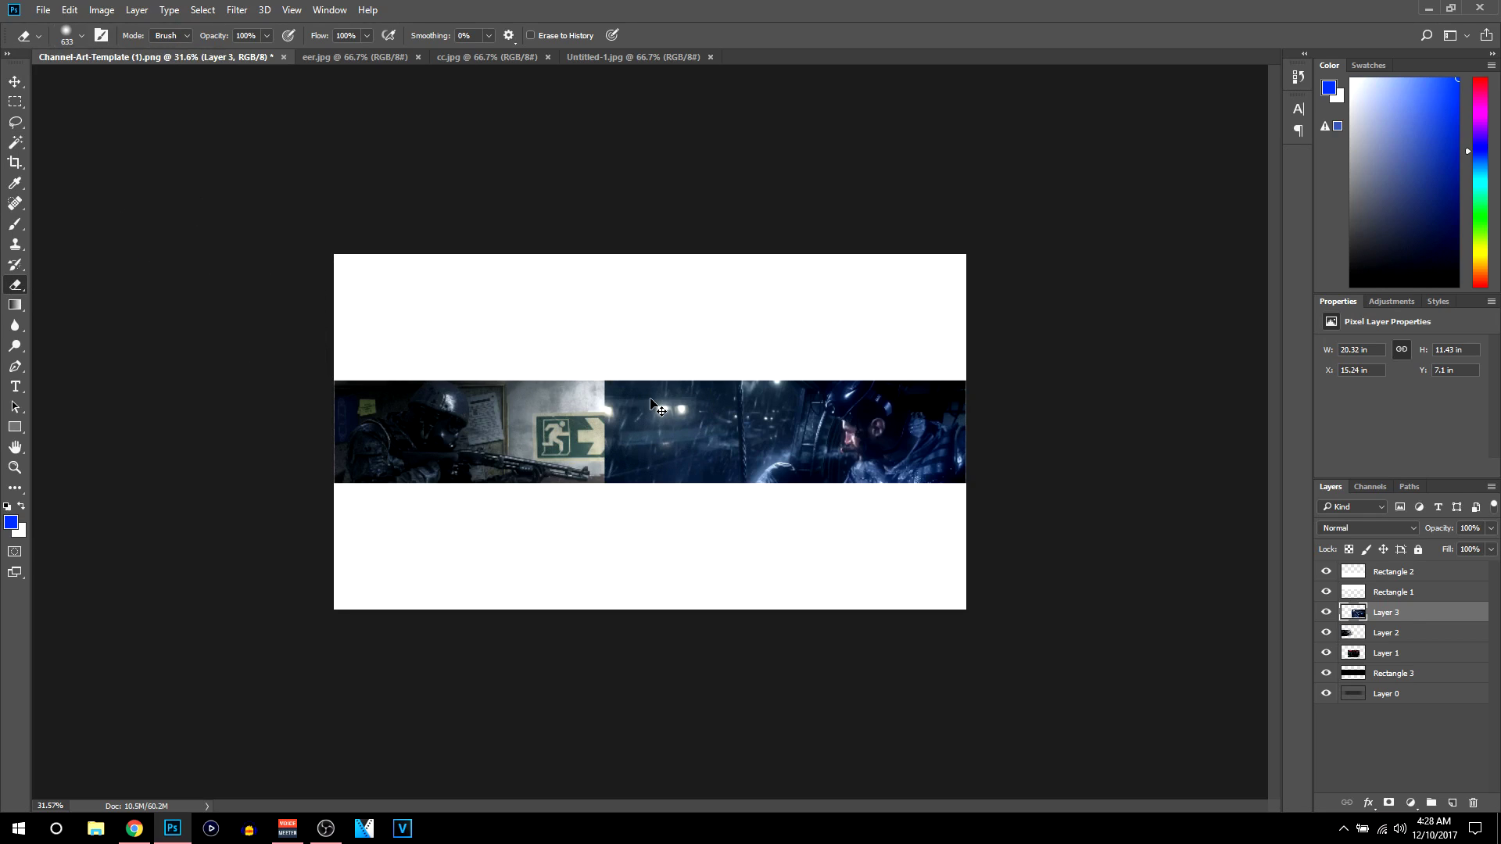
pyautogui.moveTo(652, 394)
pyautogui.mouseDown()
pyautogui.moveTo(647, 406)
pyautogui.moveTo(672, 401)
pyautogui.moveTo(648, 414)
pyautogui.mouseUp()
pyautogui.moveTo(636, 298)
pyautogui.mouseDown()
pyautogui.moveTo(629, 659)
pyautogui.moveTo(721, 290)
pyautogui.moveTo(824, 174)
pyautogui.mouseUp()
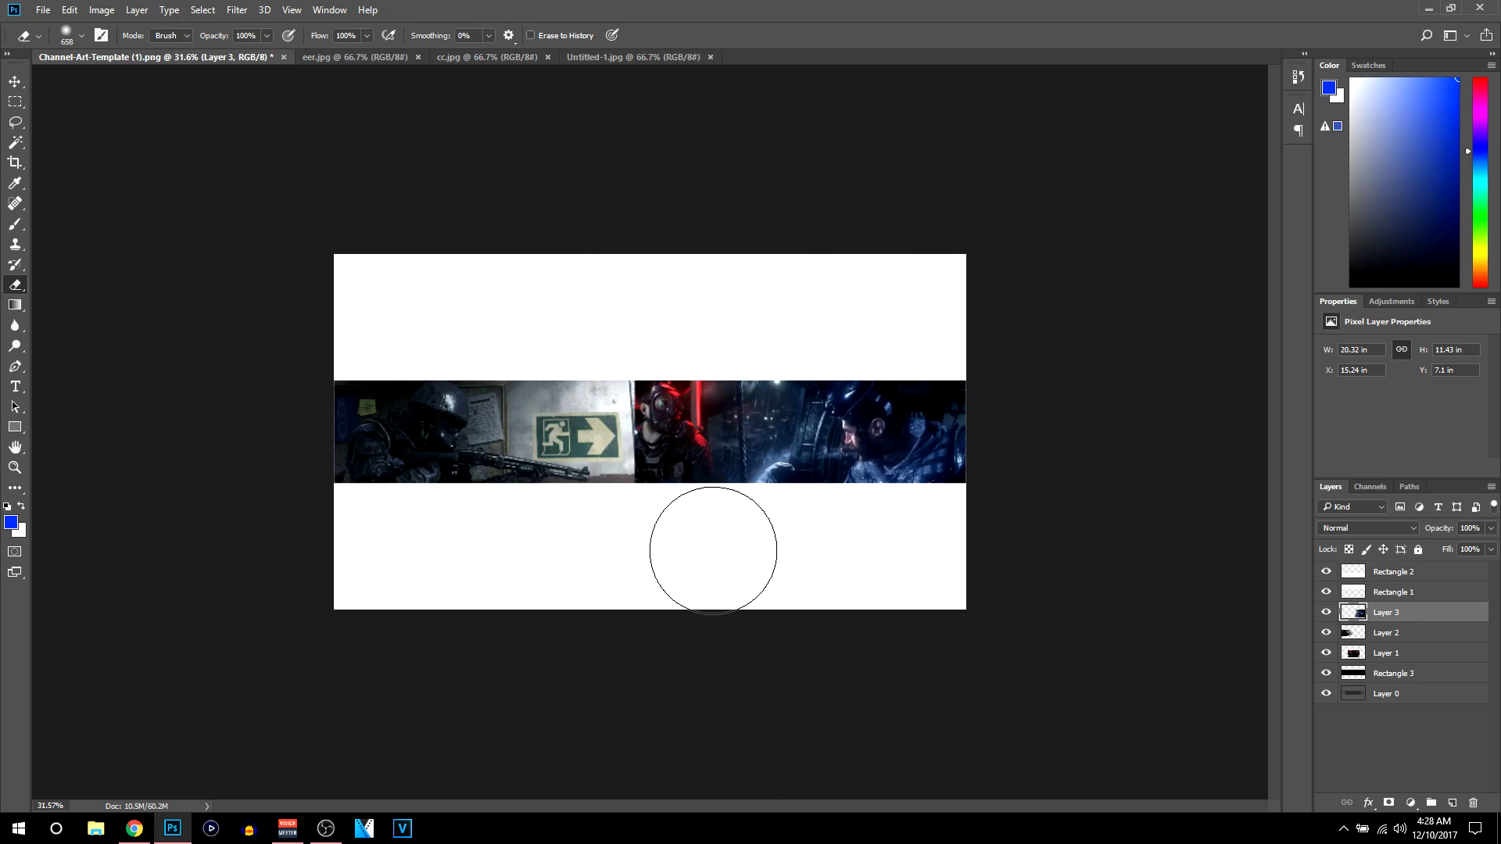
pyautogui.moveTo(579, 512)
pyautogui.mouseDown()
pyautogui.moveTo(604, 508)
pyautogui.moveTo(659, 739)
pyautogui.mouseUp()
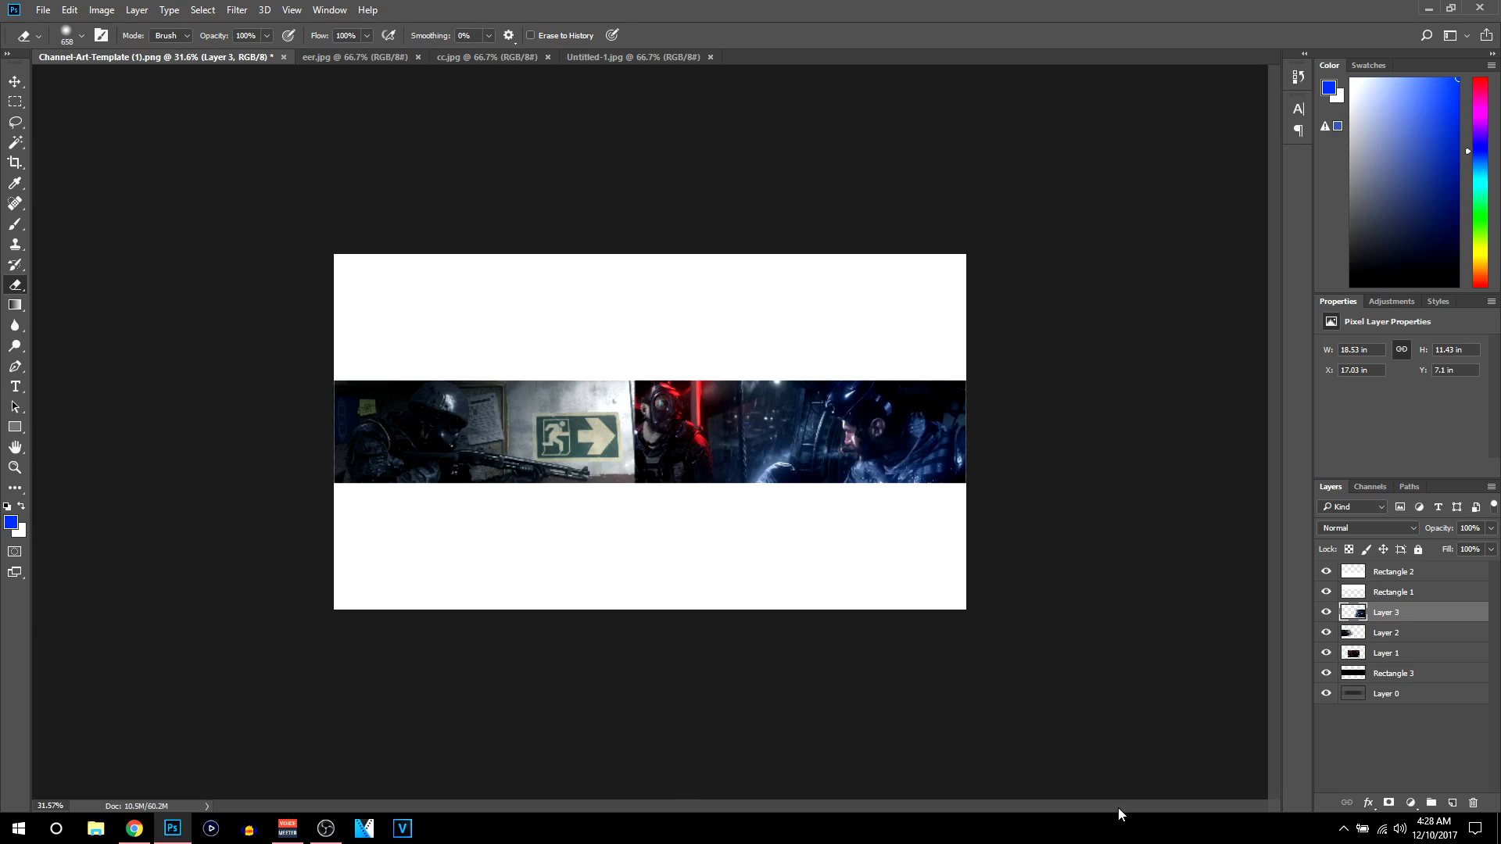
# - Erase the right part of the eer image (Layer 2) around the exit sign with the same soft eraser, blending it into the middle image
pyautogui.click(1376, 634)
pyautogui.click(1326, 637)
pyautogui.click(1326, 637)
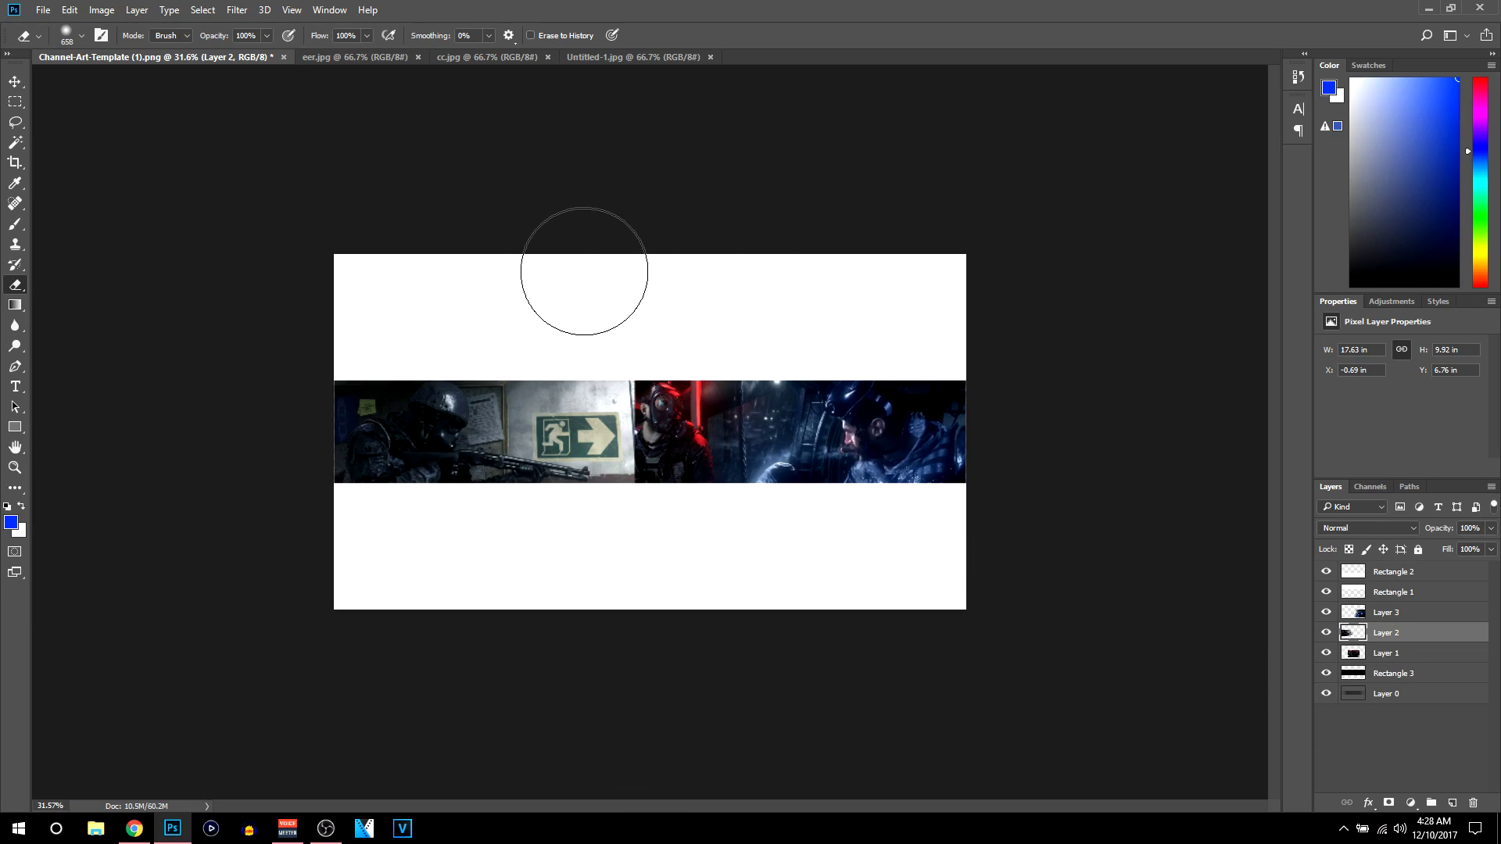
pyautogui.moveTo(583, 268); pyautogui.dragTo(590, 841)
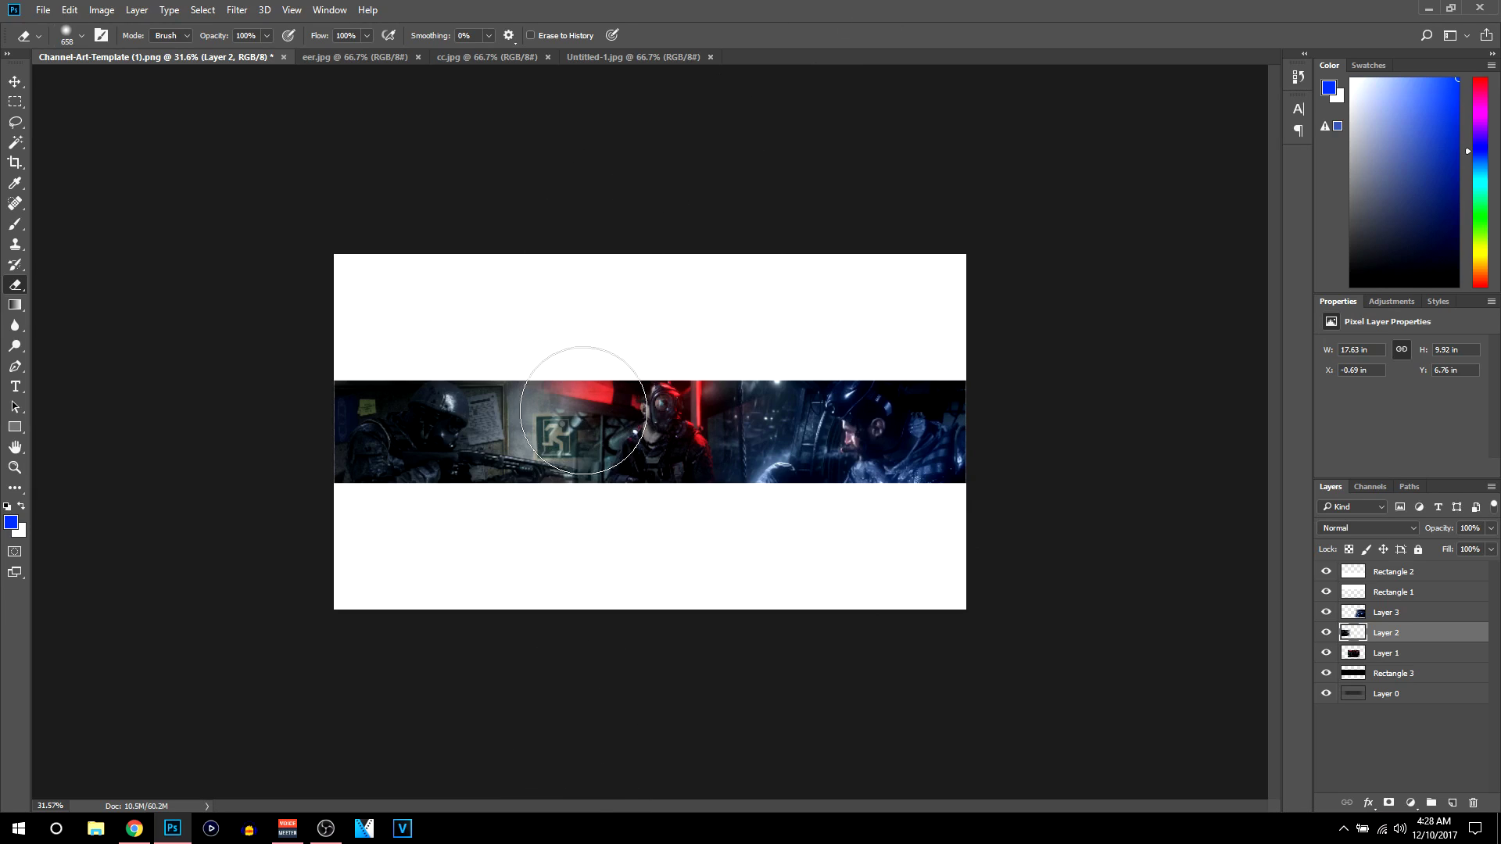
pyautogui.click(570, 412)
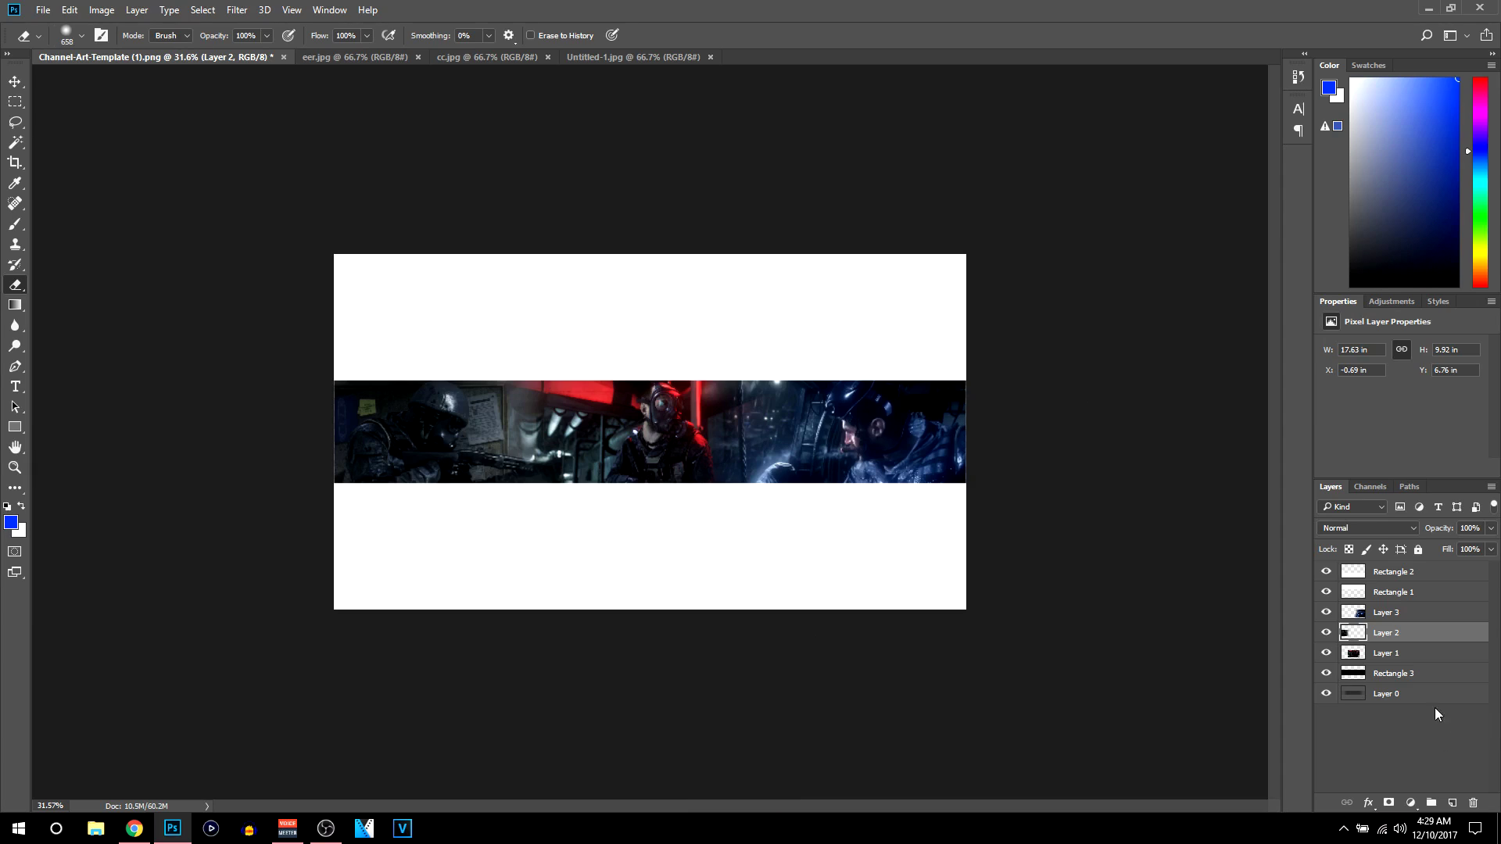
# - Add a Black & White adjustment layer with the Default preset directly above Layer 3
pyautogui.click(1415, 615)
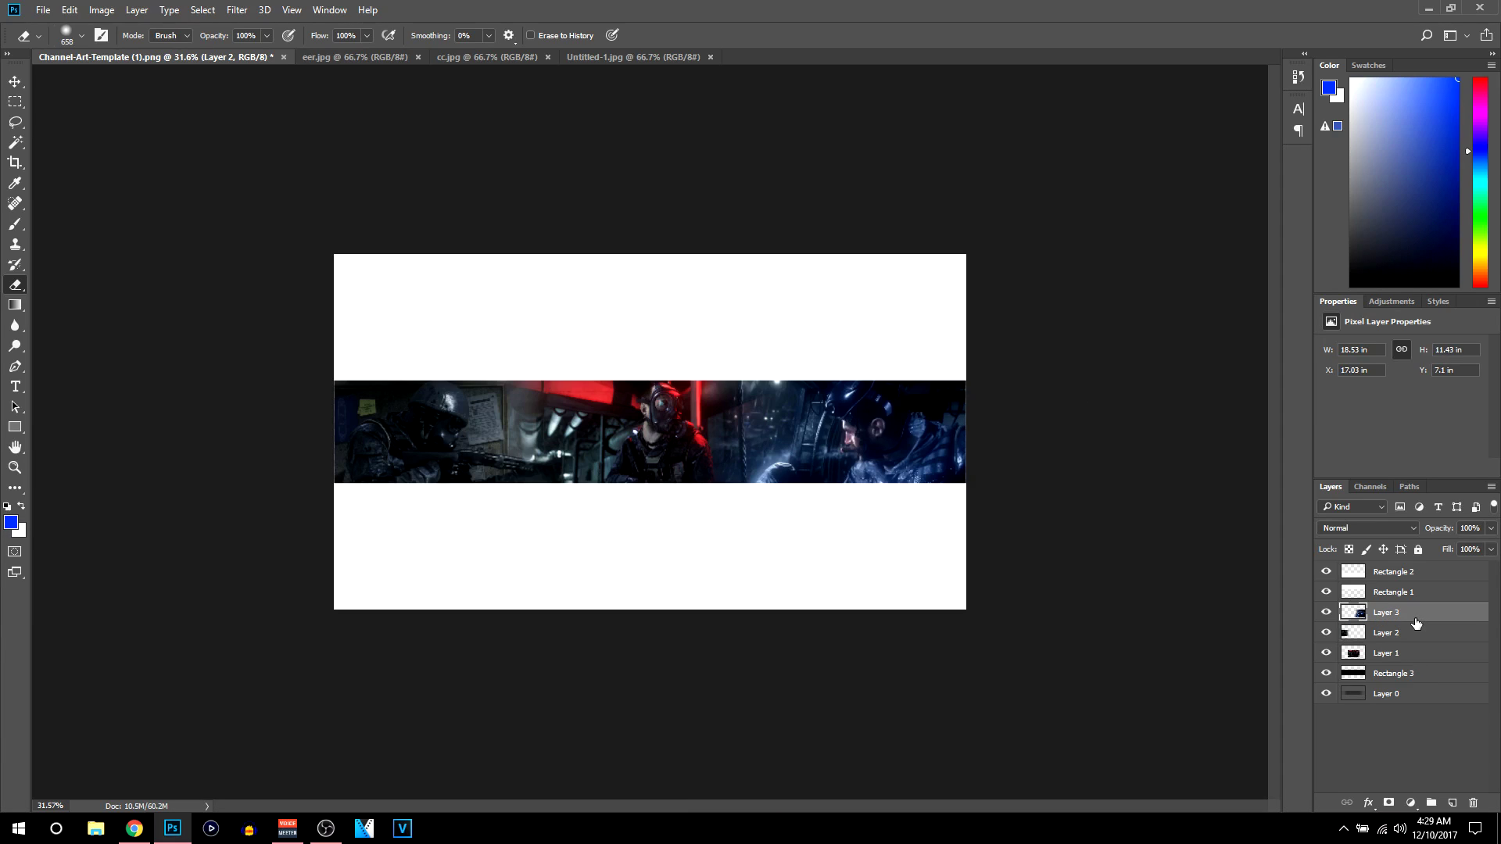
pyautogui.click(1399, 302)
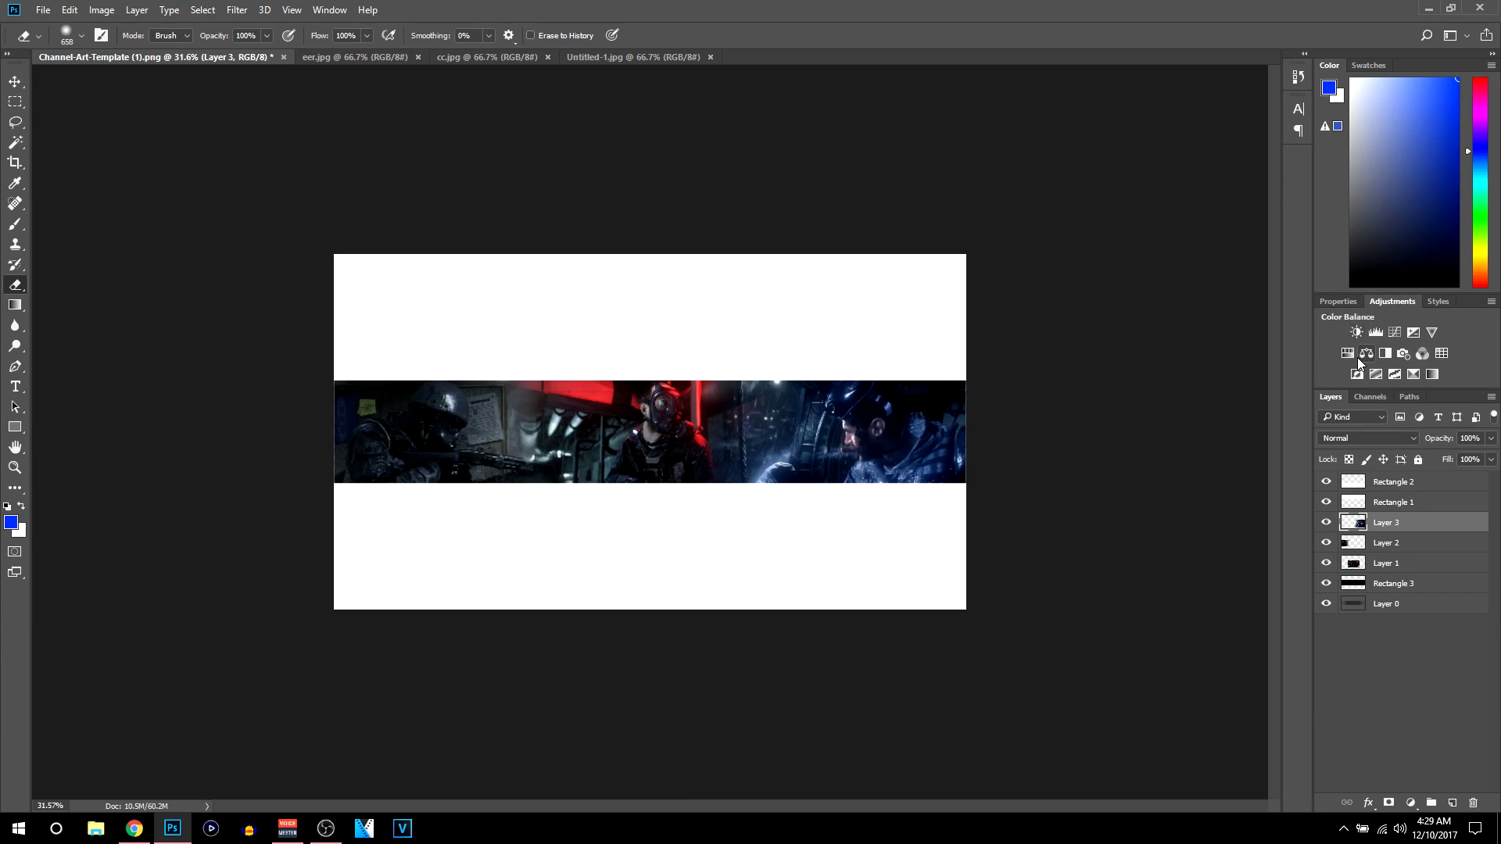
pyautogui.click(1384, 354)
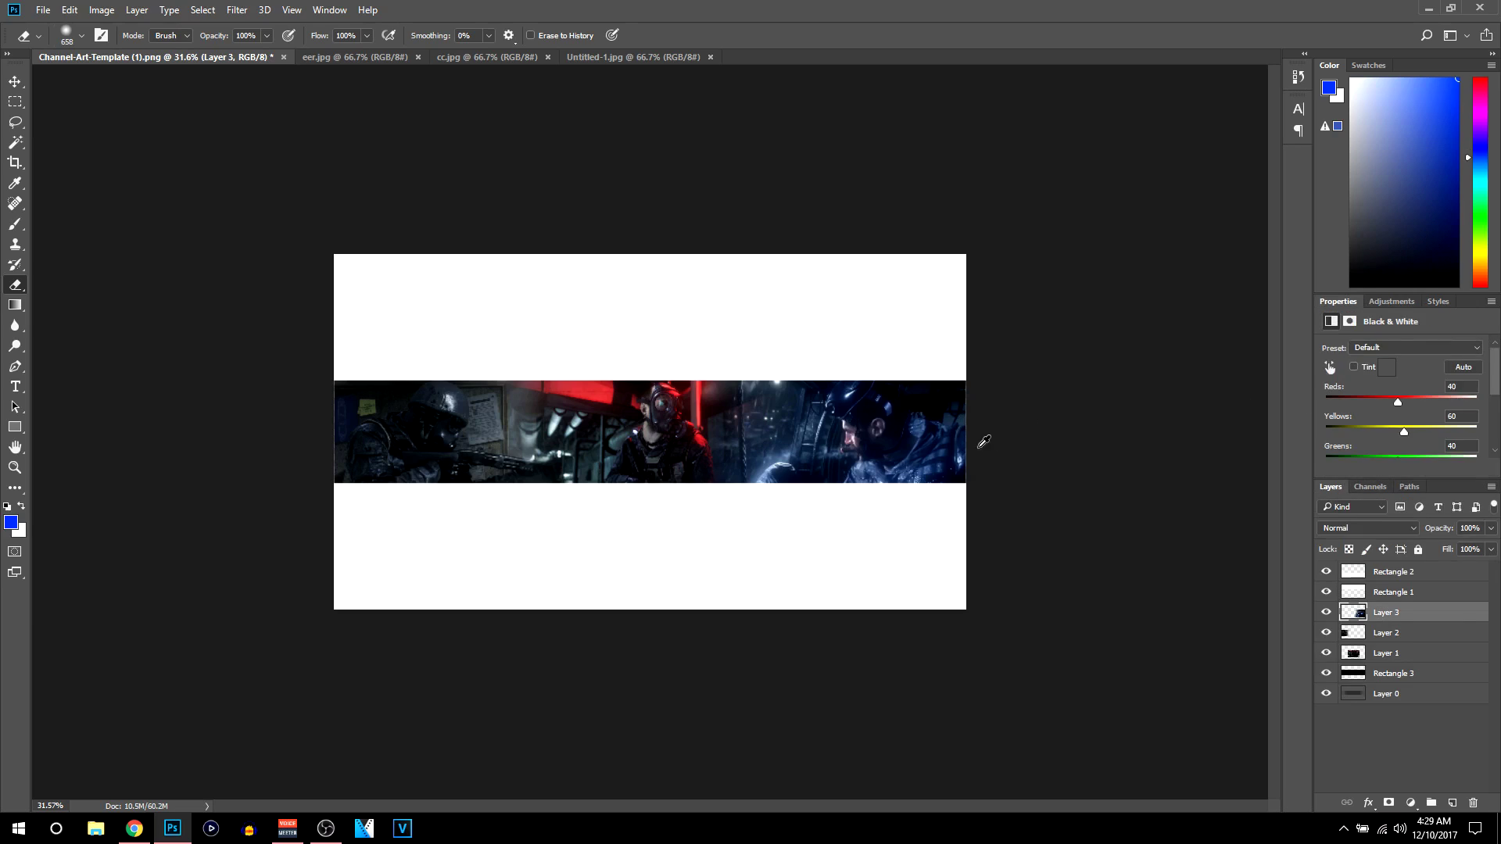
pyautogui.click(1397, 302)
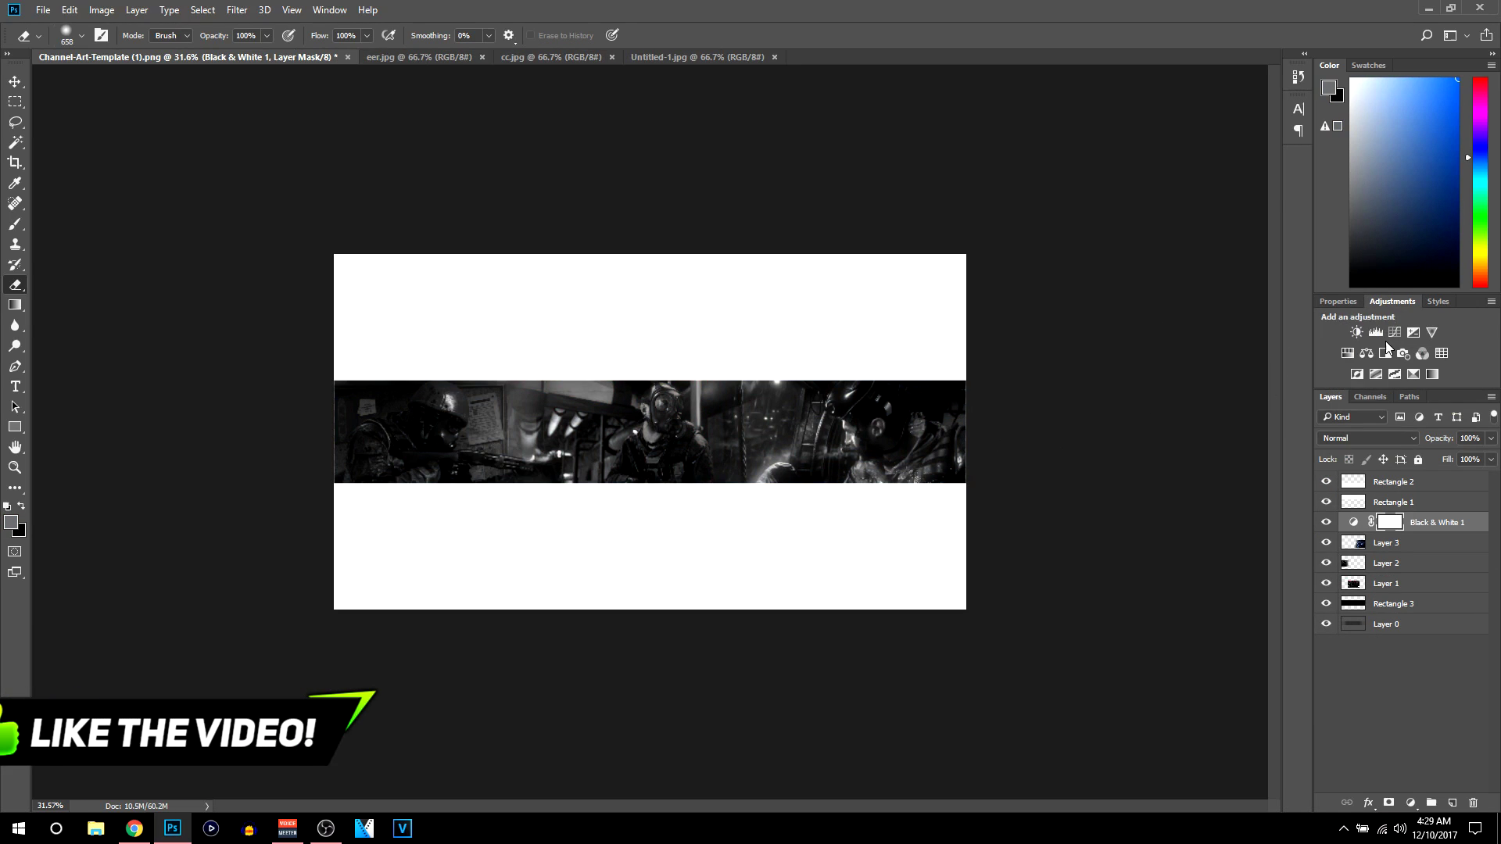
pyautogui.click(1339, 305)
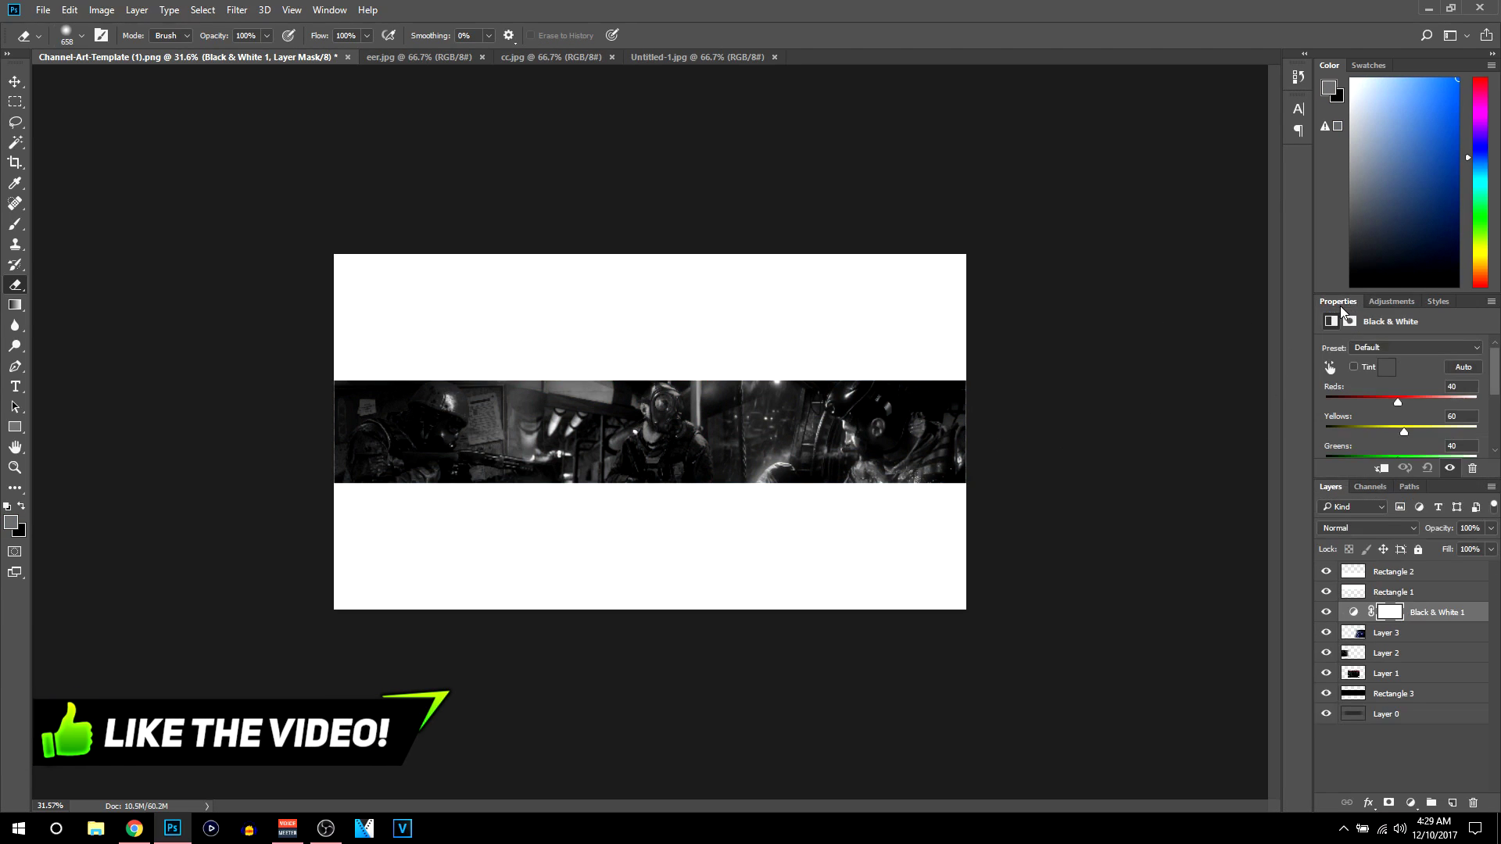
pyautogui.scroll(-2, 887, 418)
pyautogui.scroll(4, 878, 386)
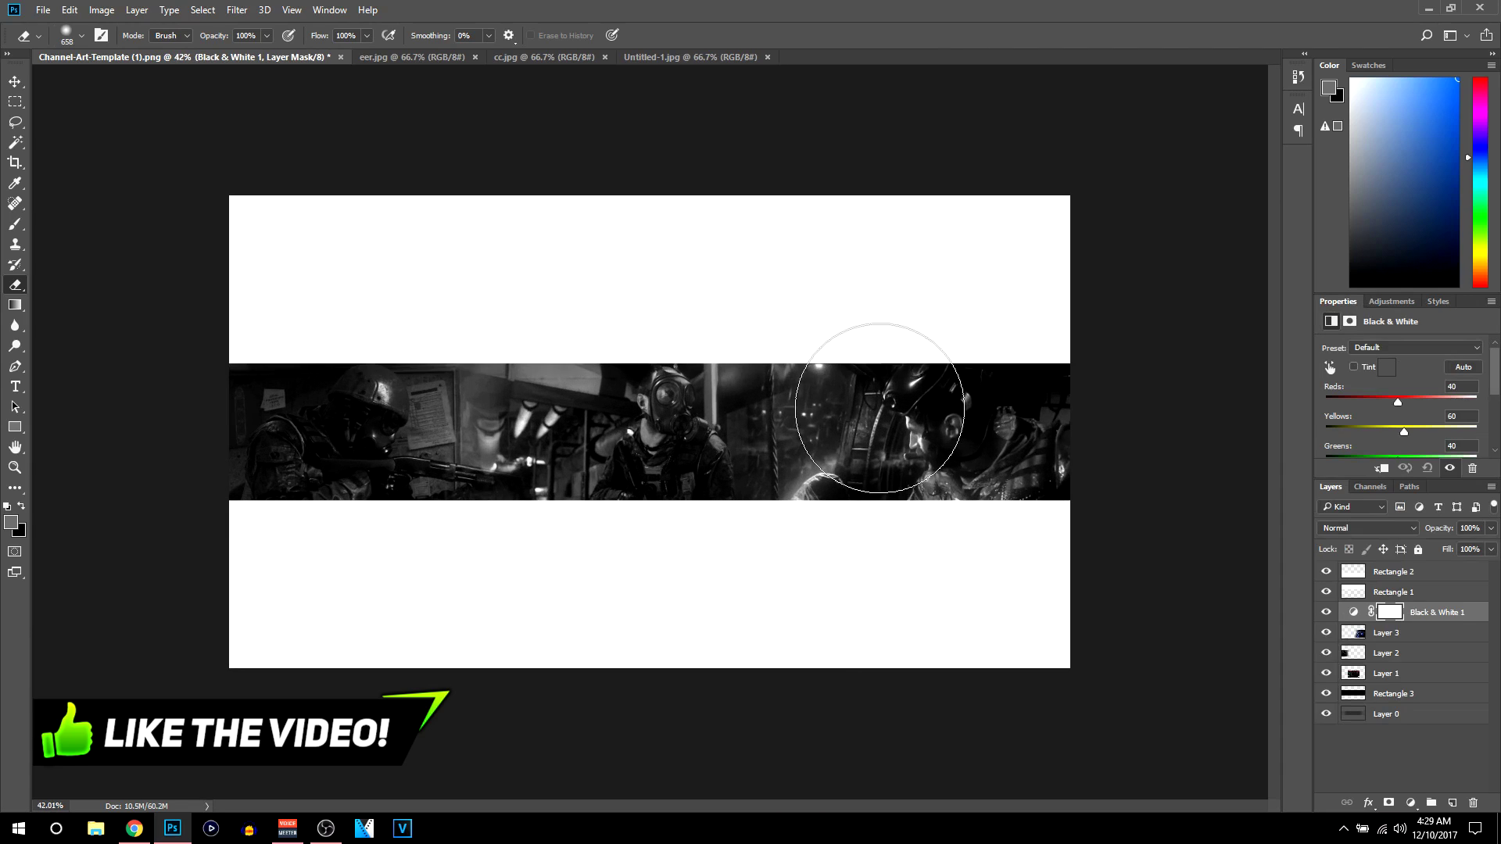
pyautogui.scroll(1, 861, 375)
pyautogui.scroll(-1, 863, 369)
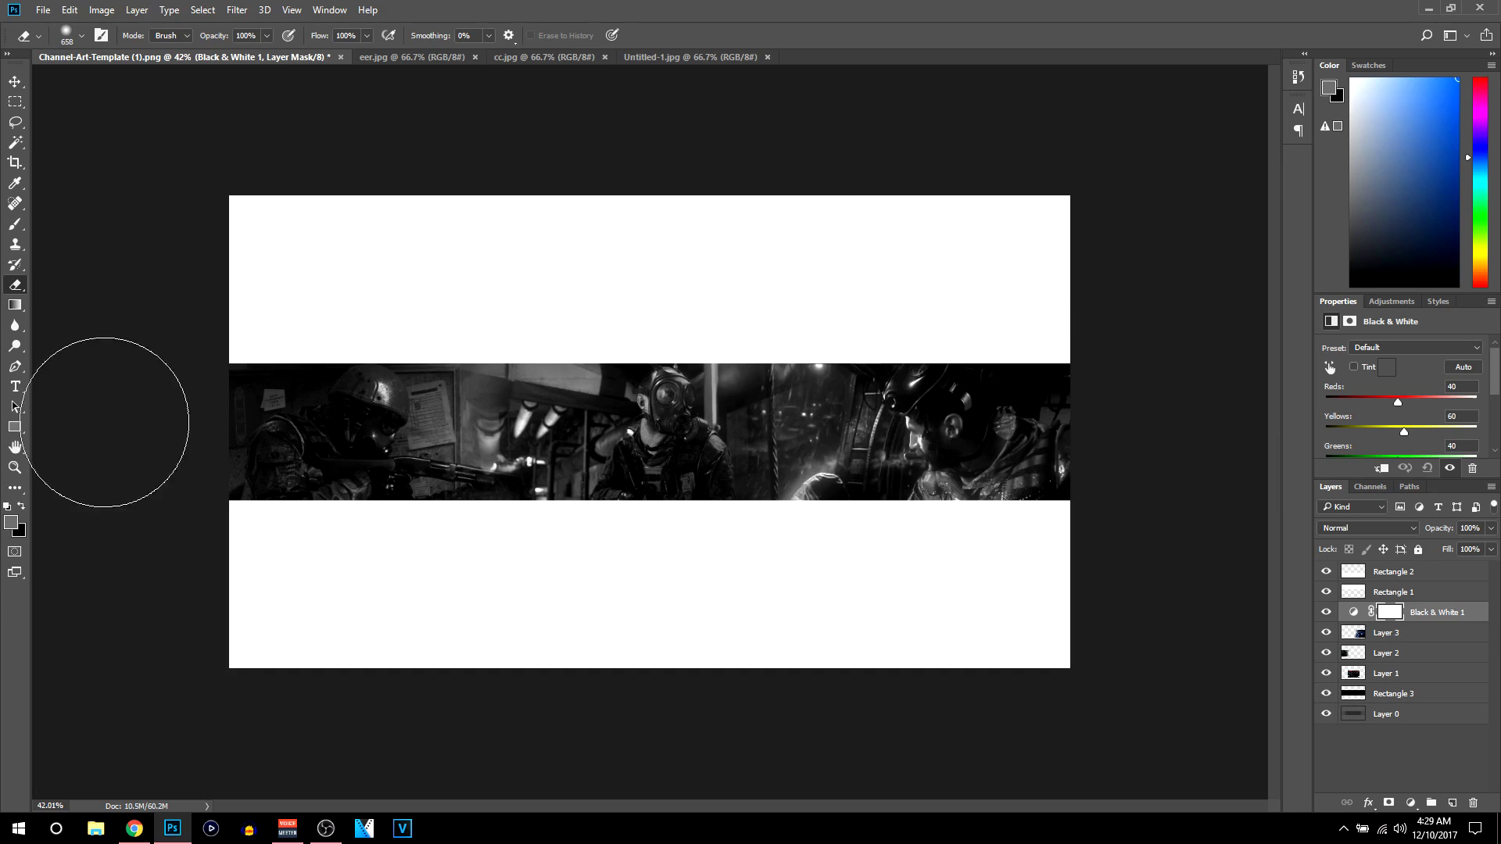
# - Set the opacity of the three image layers, Layer 3, Layer 2 and Layer 1, to 90% together
pyautogui.click(1385, 633)
pyautogui.keyDown('shift'); pyautogui.click(1404, 657); pyautogui.keyUp('shift')
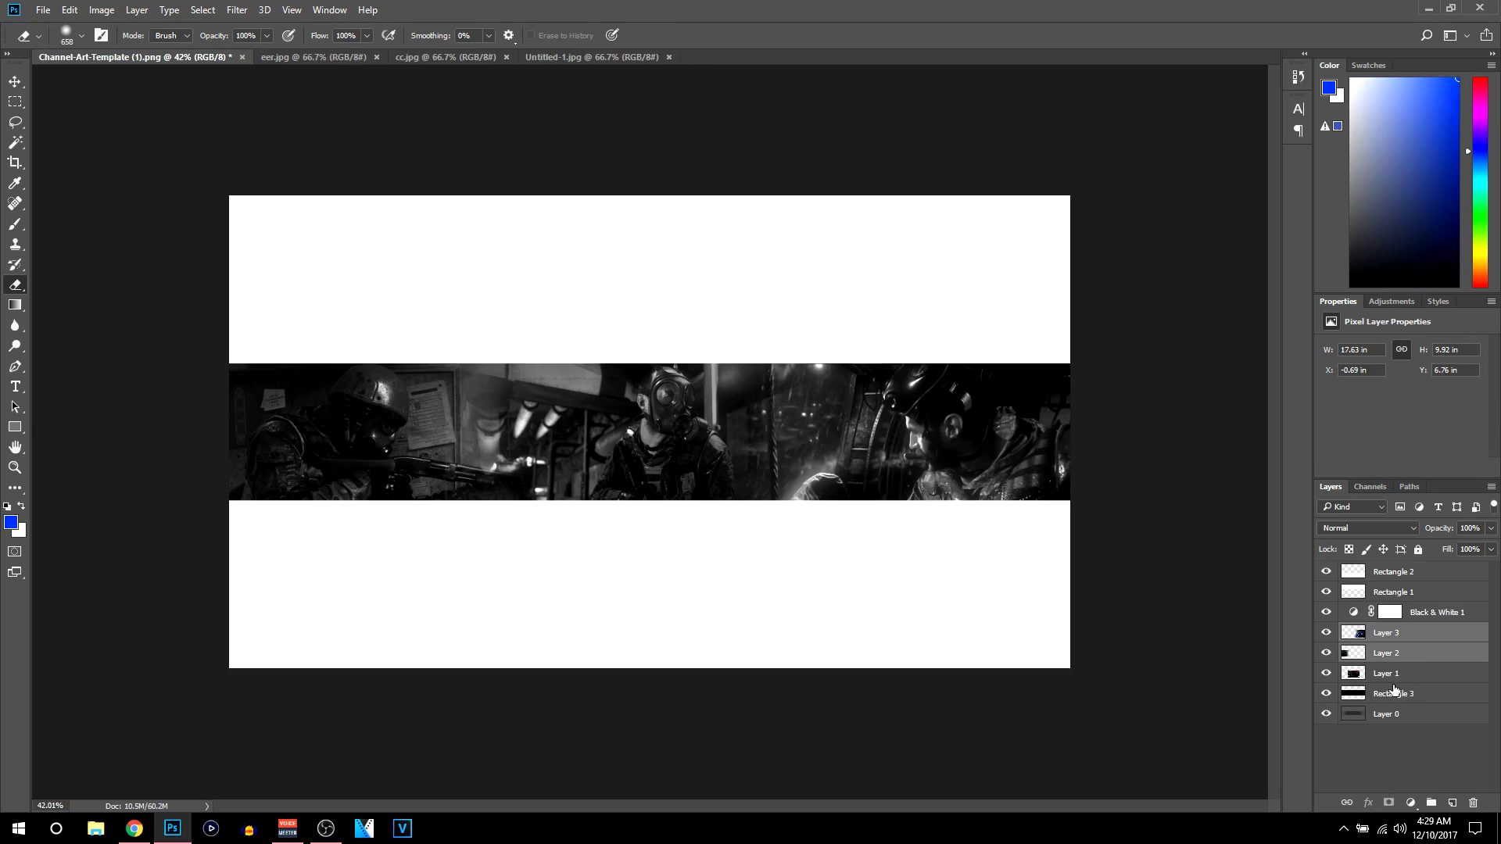
pyautogui.keyDown('shift'); pyautogui.click(1393, 693); pyautogui.keyUp('shift')
pyautogui.click(1394, 693)
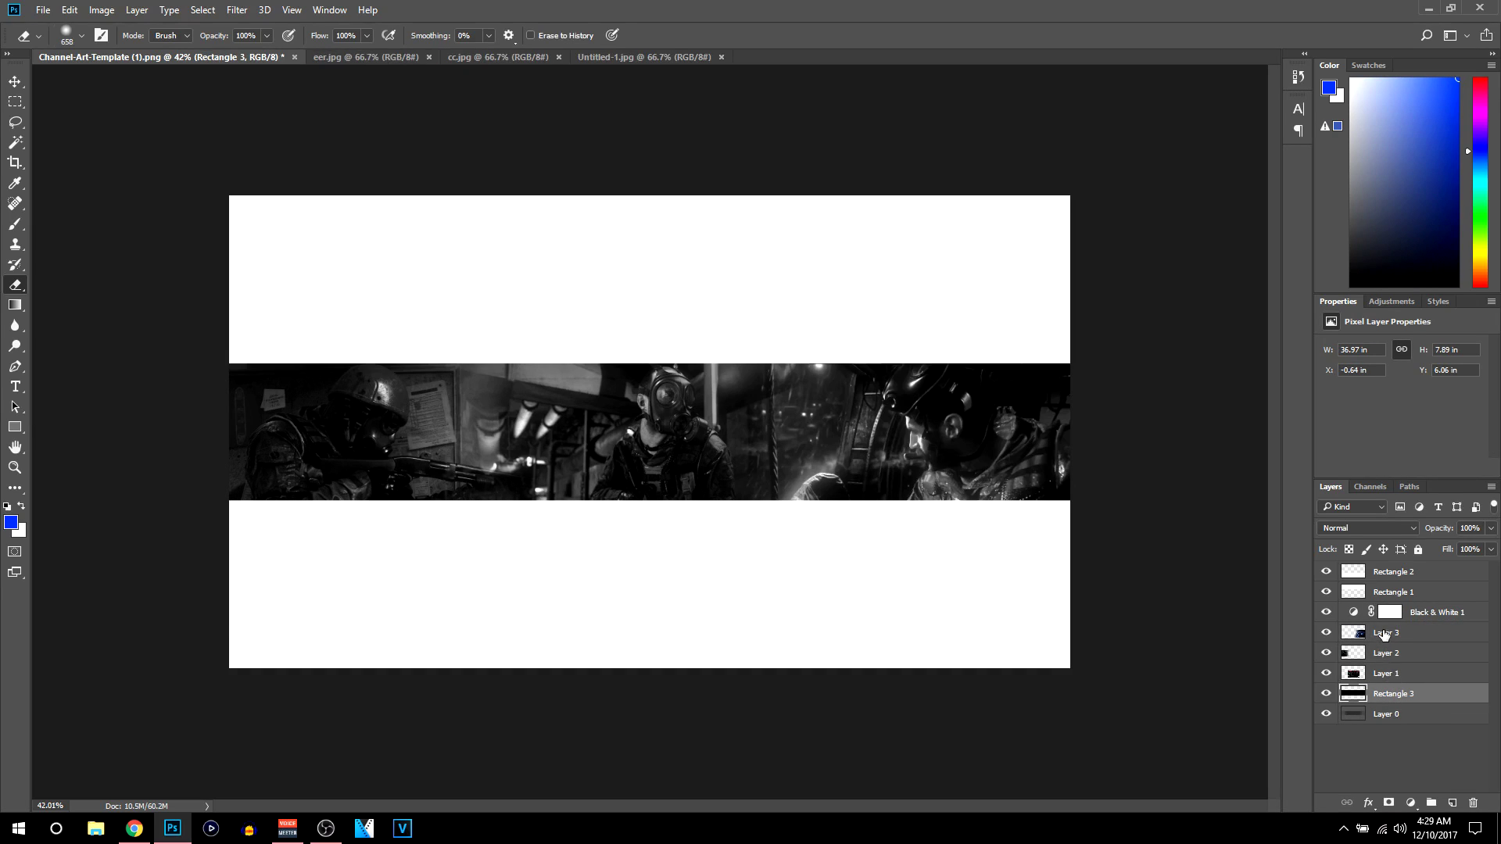
pyautogui.click(1385, 633)
pyautogui.keyDown('shift'); pyautogui.click(1385, 653); pyautogui.keyUp('shift')
pyautogui.keyDown('shift'); pyautogui.click(1399, 672); pyautogui.keyUp('shift')
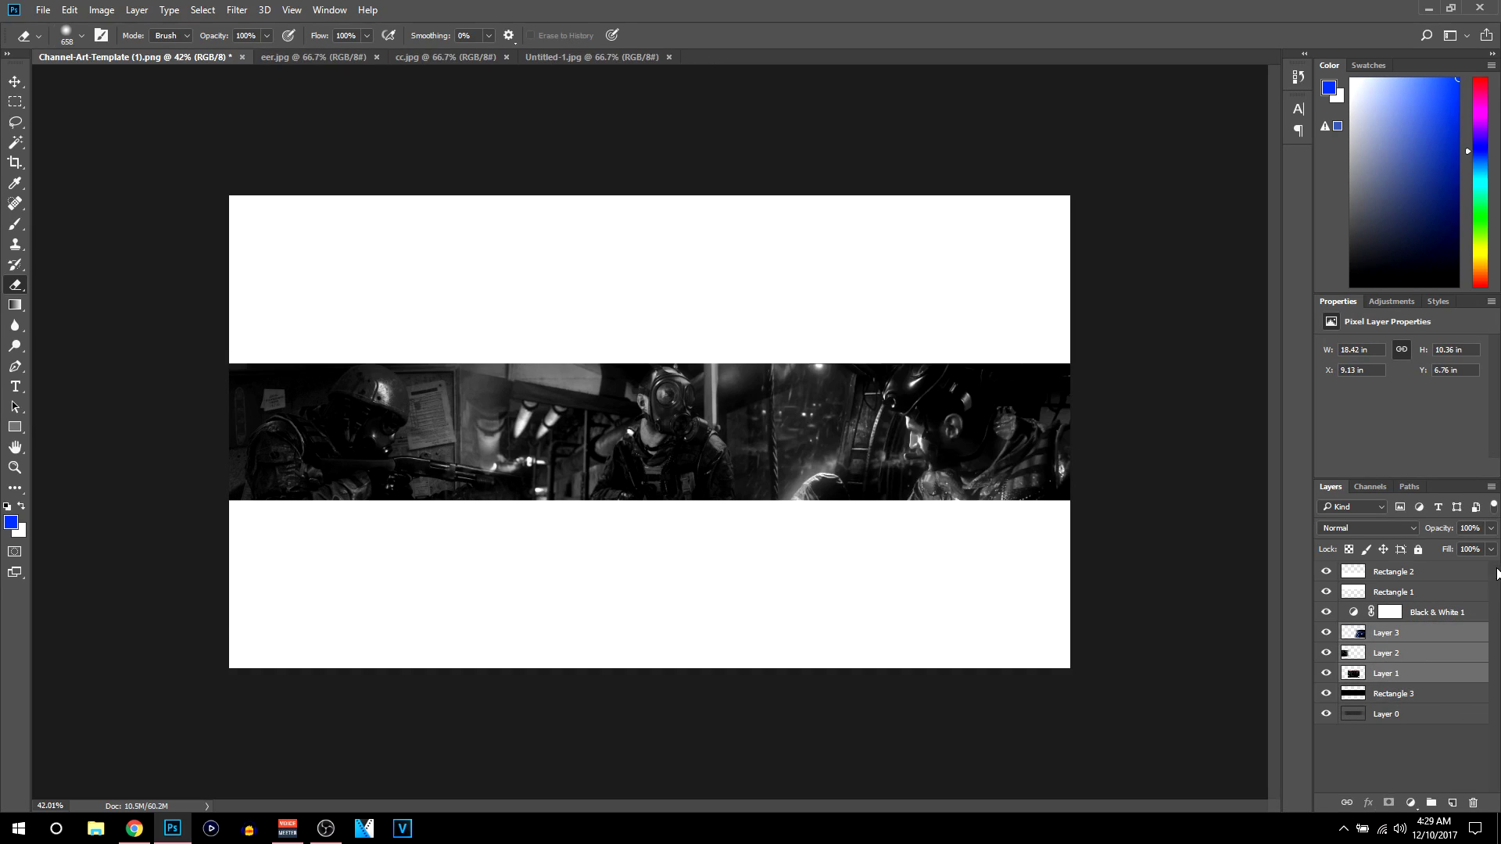
pyautogui.click(1470, 529)
pyautogui.write('98')
pyautogui.press('Return')
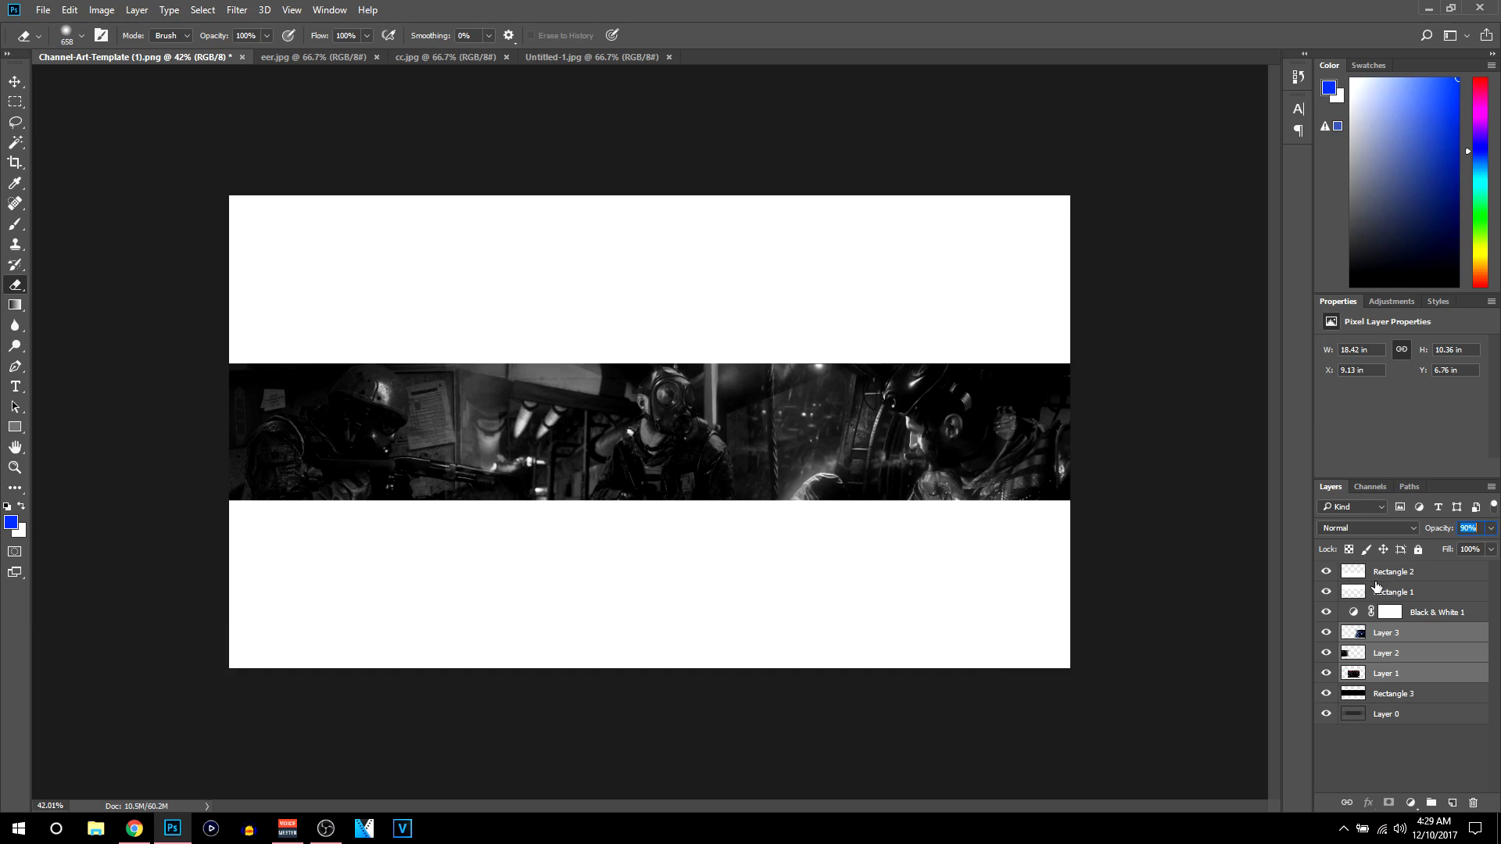
# - Draw a vertical blue-to-transparent gradient on a new layer above the Black & White adjustment, starting just below the strip and fading upward past it
pyautogui.click(1437, 614)
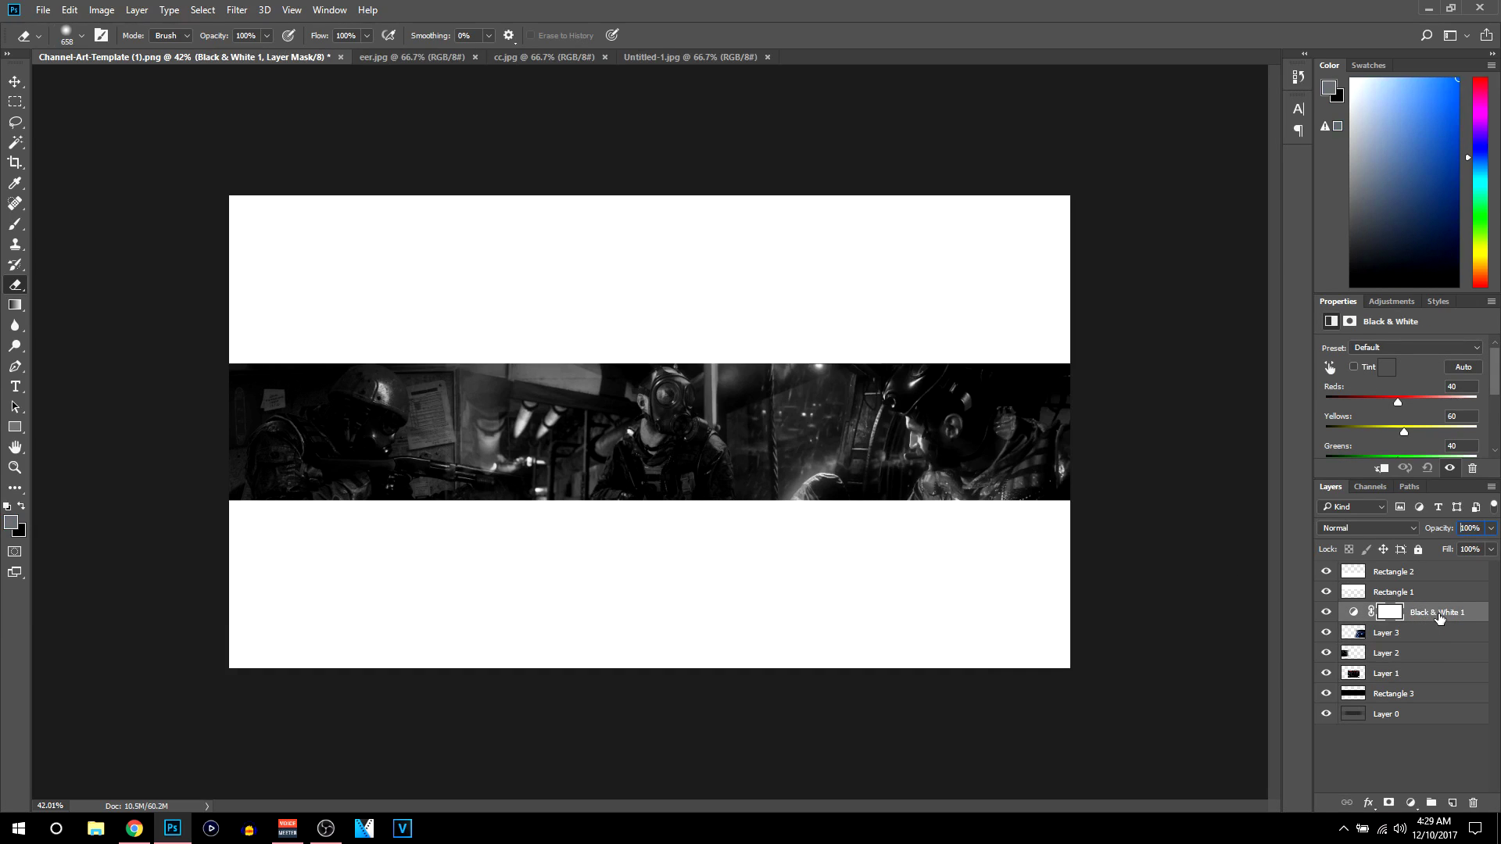
pyautogui.click(1450, 803)
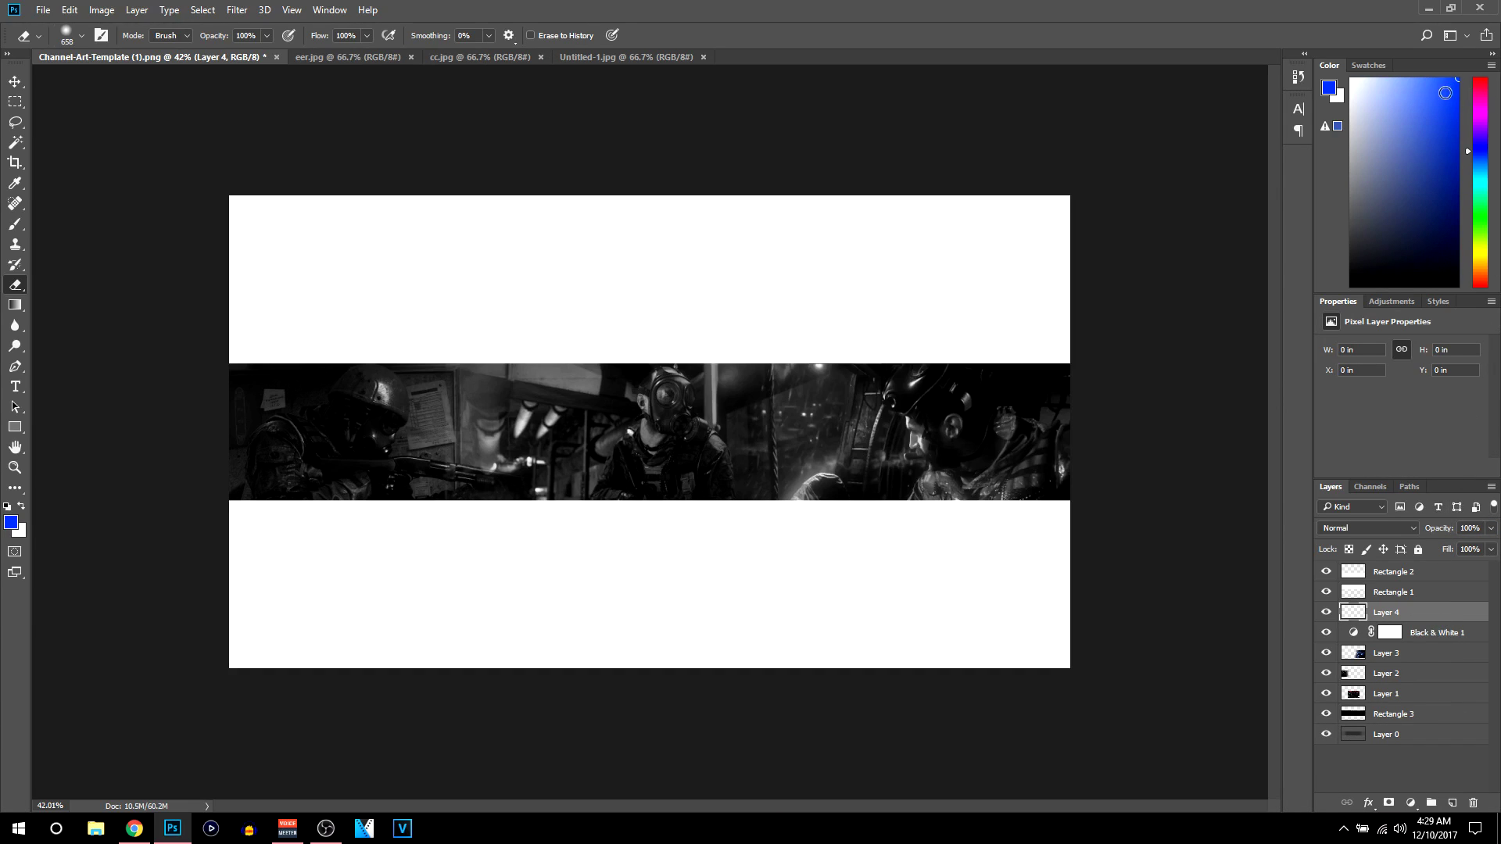
pyautogui.moveTo(1386, 179); pyautogui.dragTo(1495, 44)
pyautogui.click(12, 306)
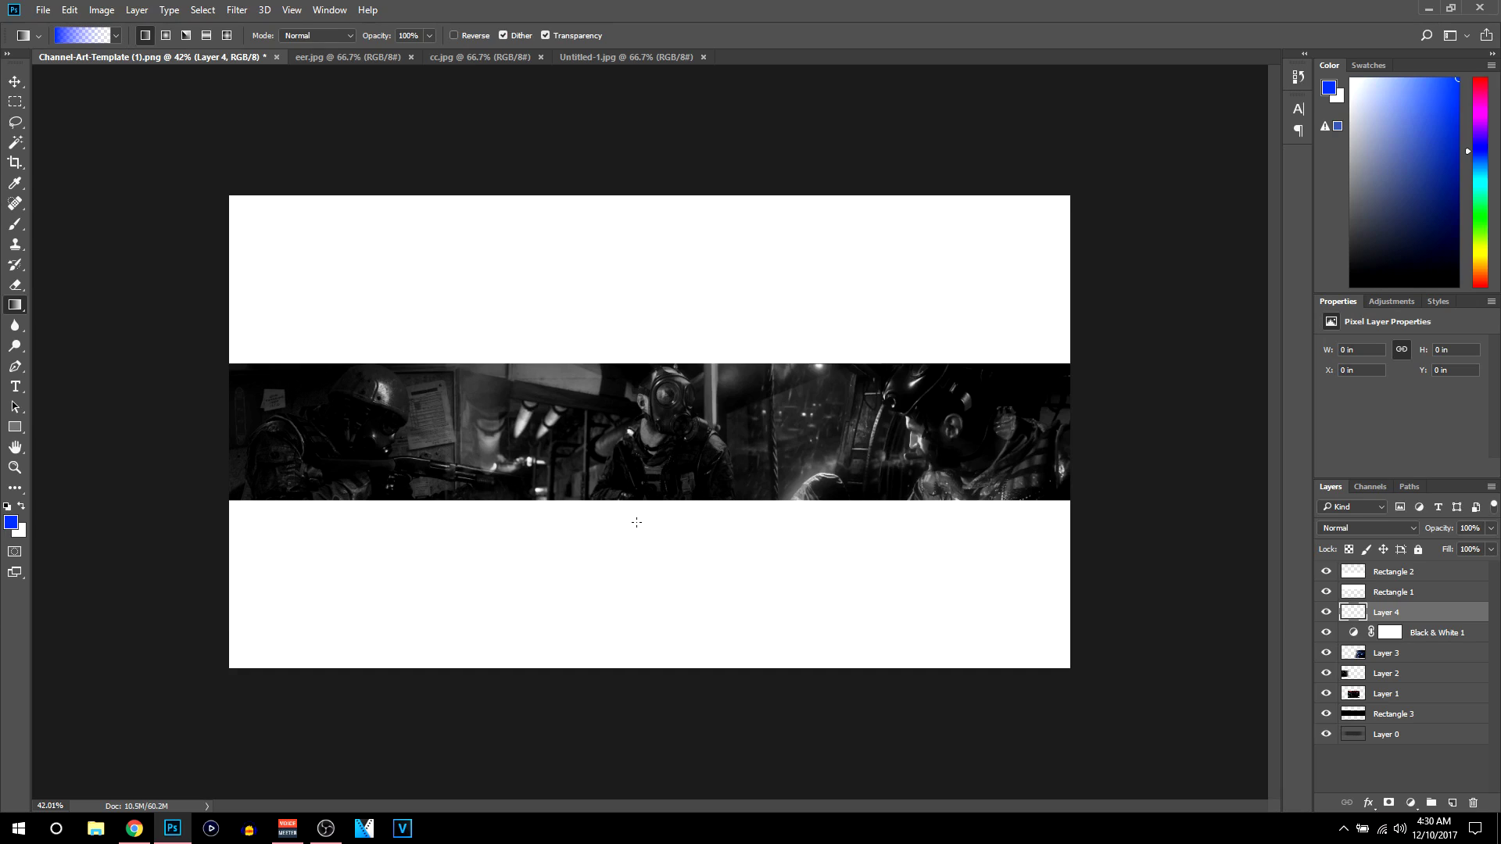
pyautogui.moveTo(649, 524); pyautogui.dragTo(647, 303)
pyautogui.moveTo(647, 303); pyautogui.dragTo(647, 302)
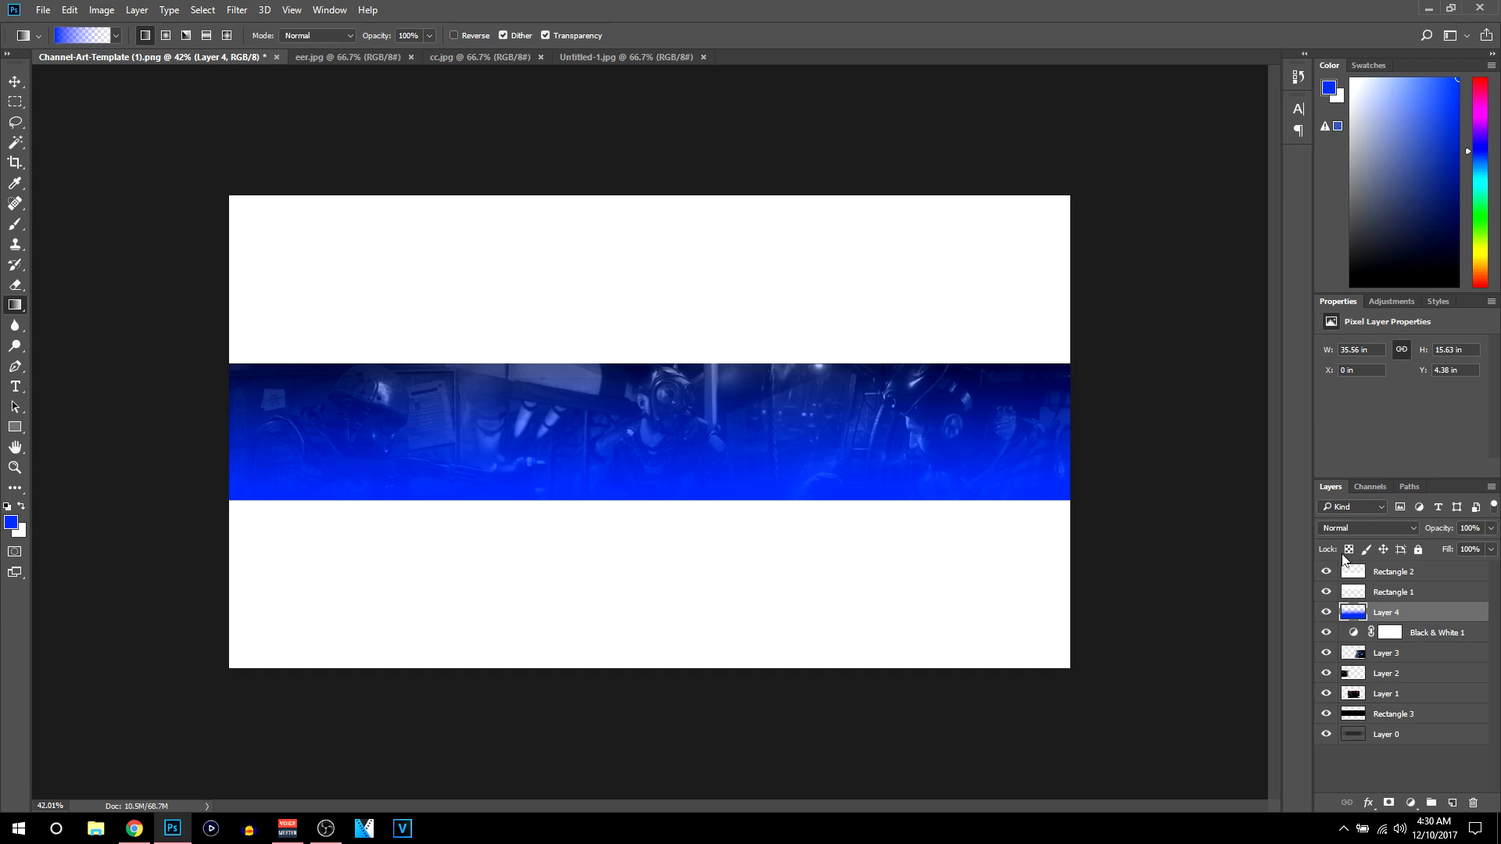
# - Set the blue gradient layer's blend mode to Overlay, and select Layer 3
pyautogui.click(1377, 527)
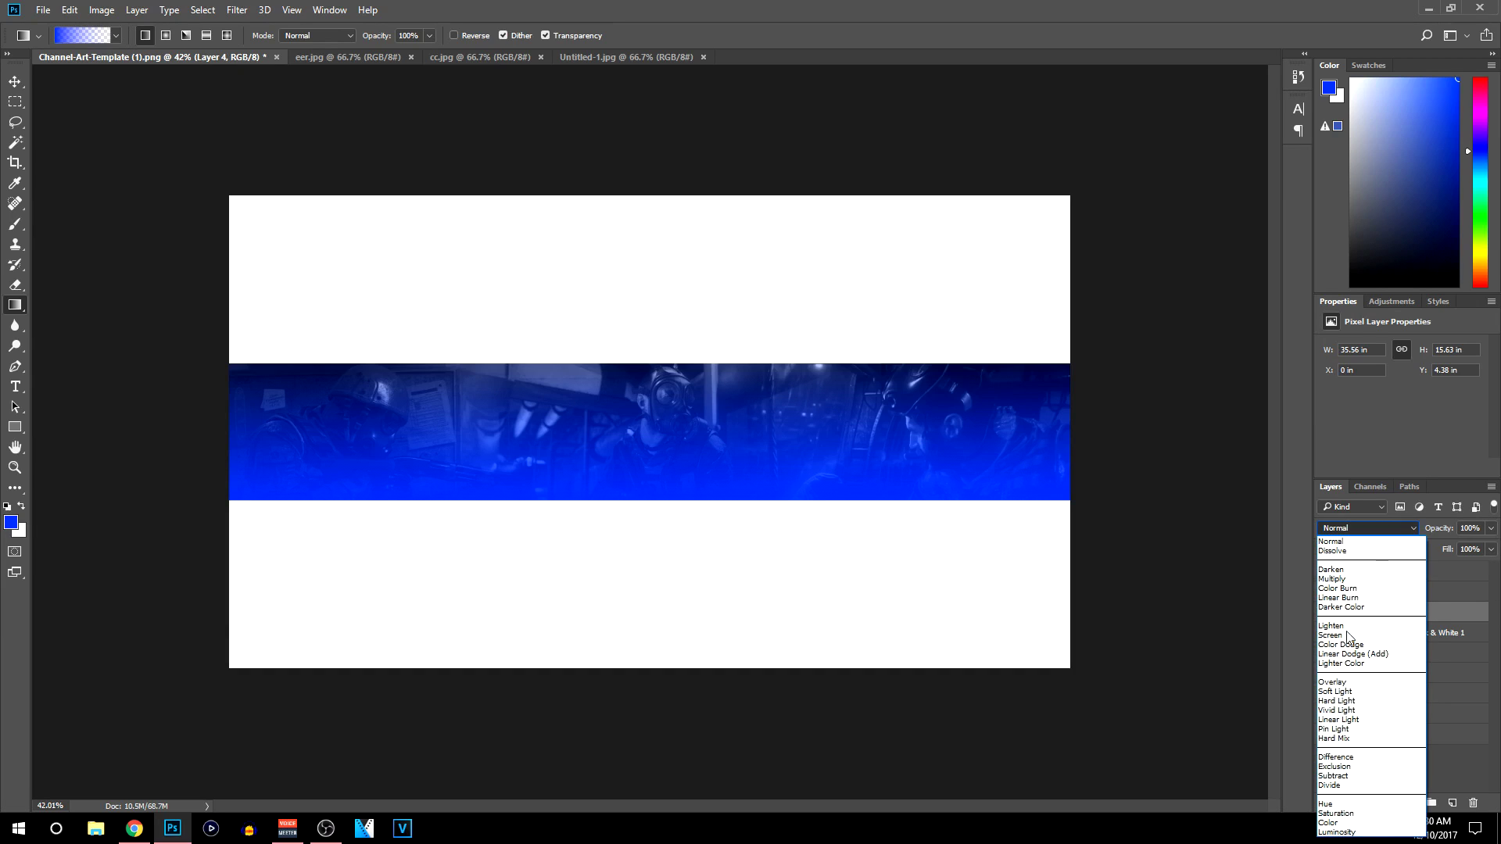
pyautogui.click(1342, 683)
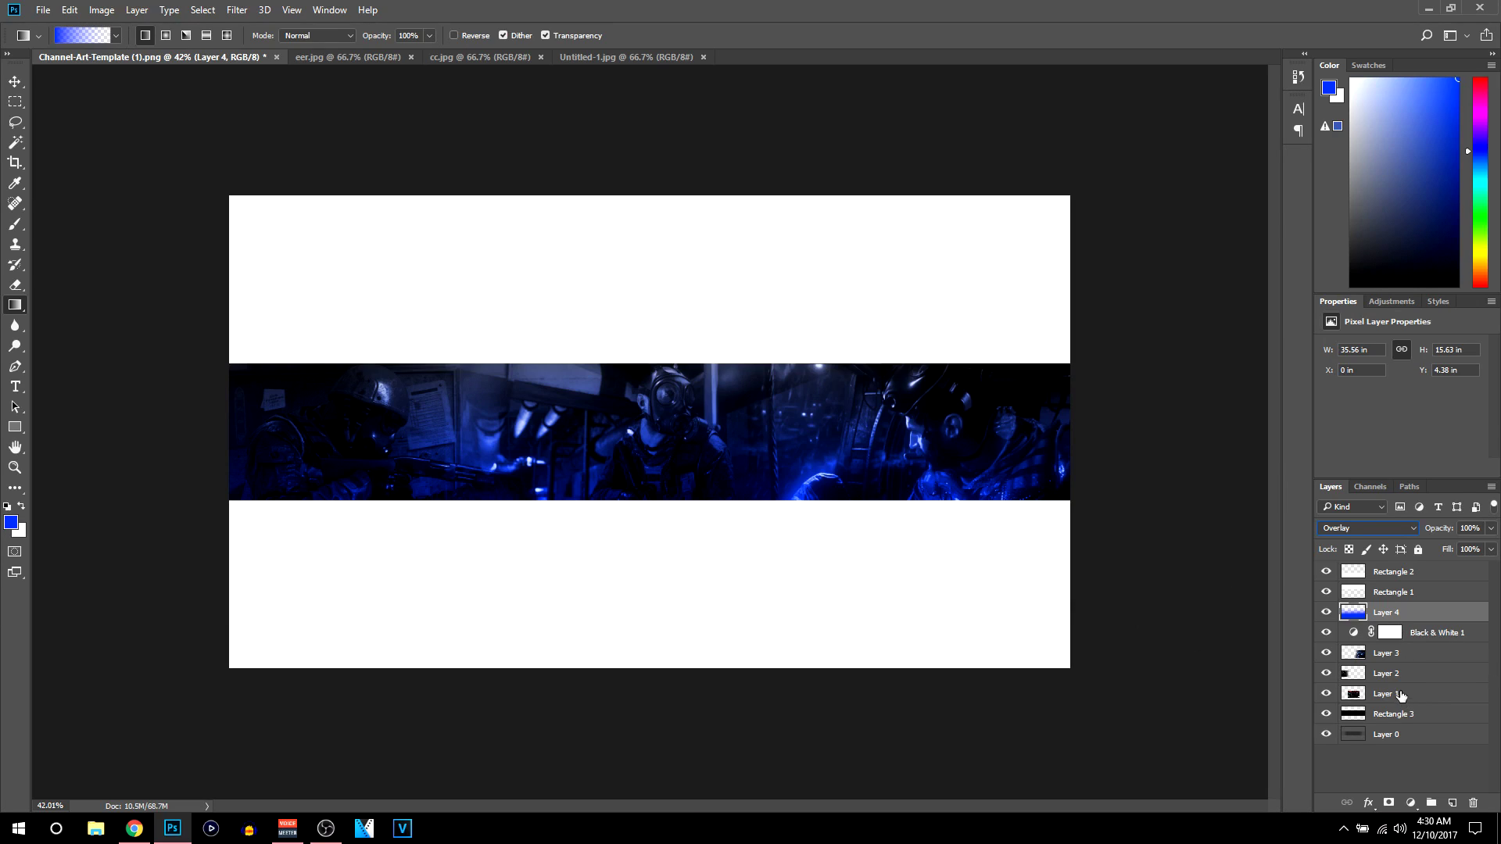
pyautogui.click(1397, 657)
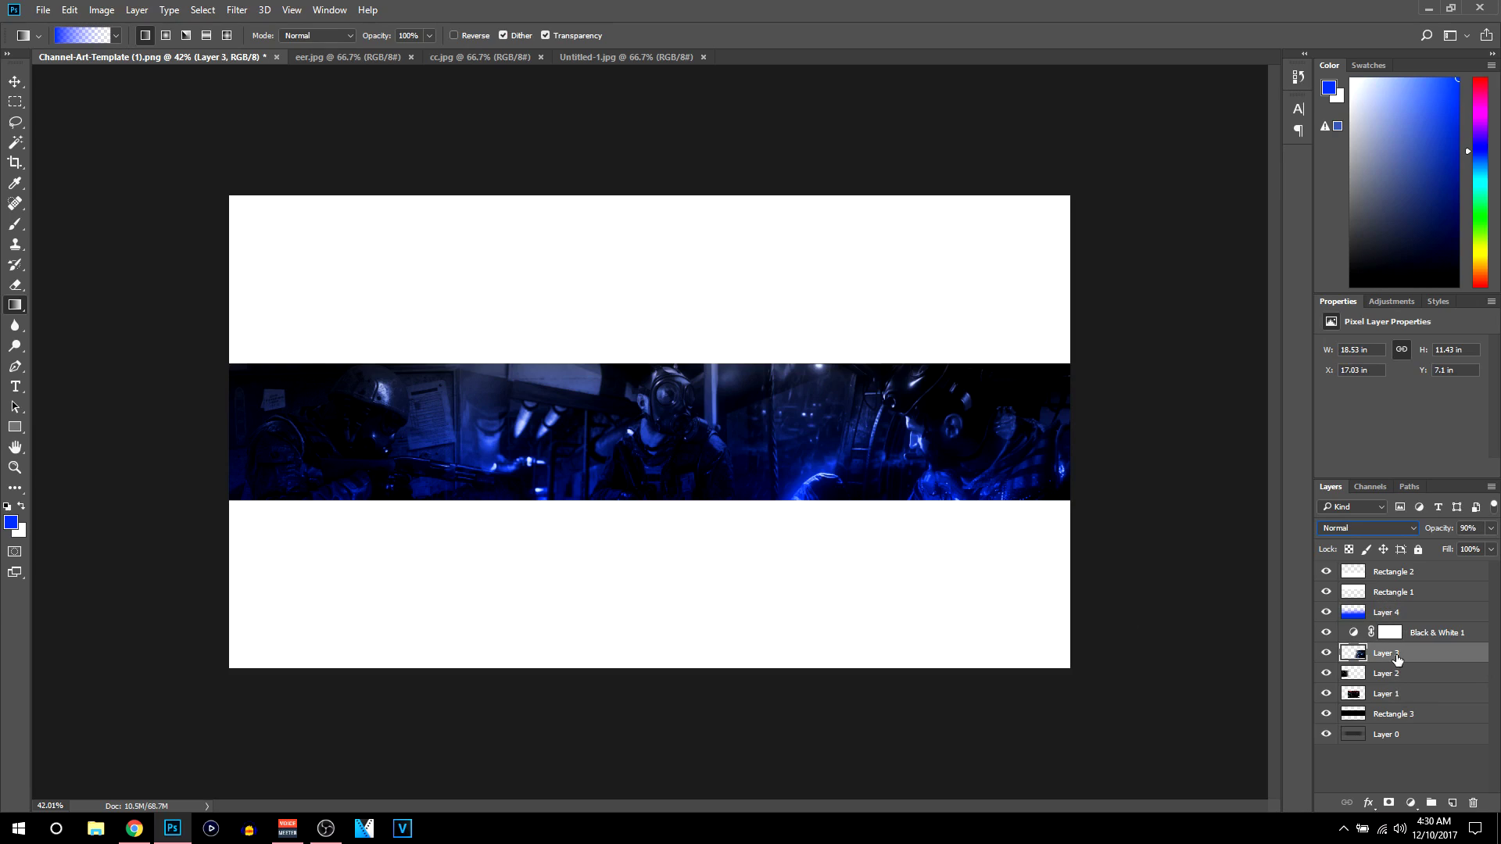
# - Merge the three image layers, Layer 3, Layer 2 and Layer 1, into a single layer
pyautogui.keyDown('shift'); pyautogui.click(1398, 675); pyautogui.keyUp('shift')
pyautogui.keyDown('shift'); pyautogui.click(1390, 696); pyautogui.keyUp('shift')
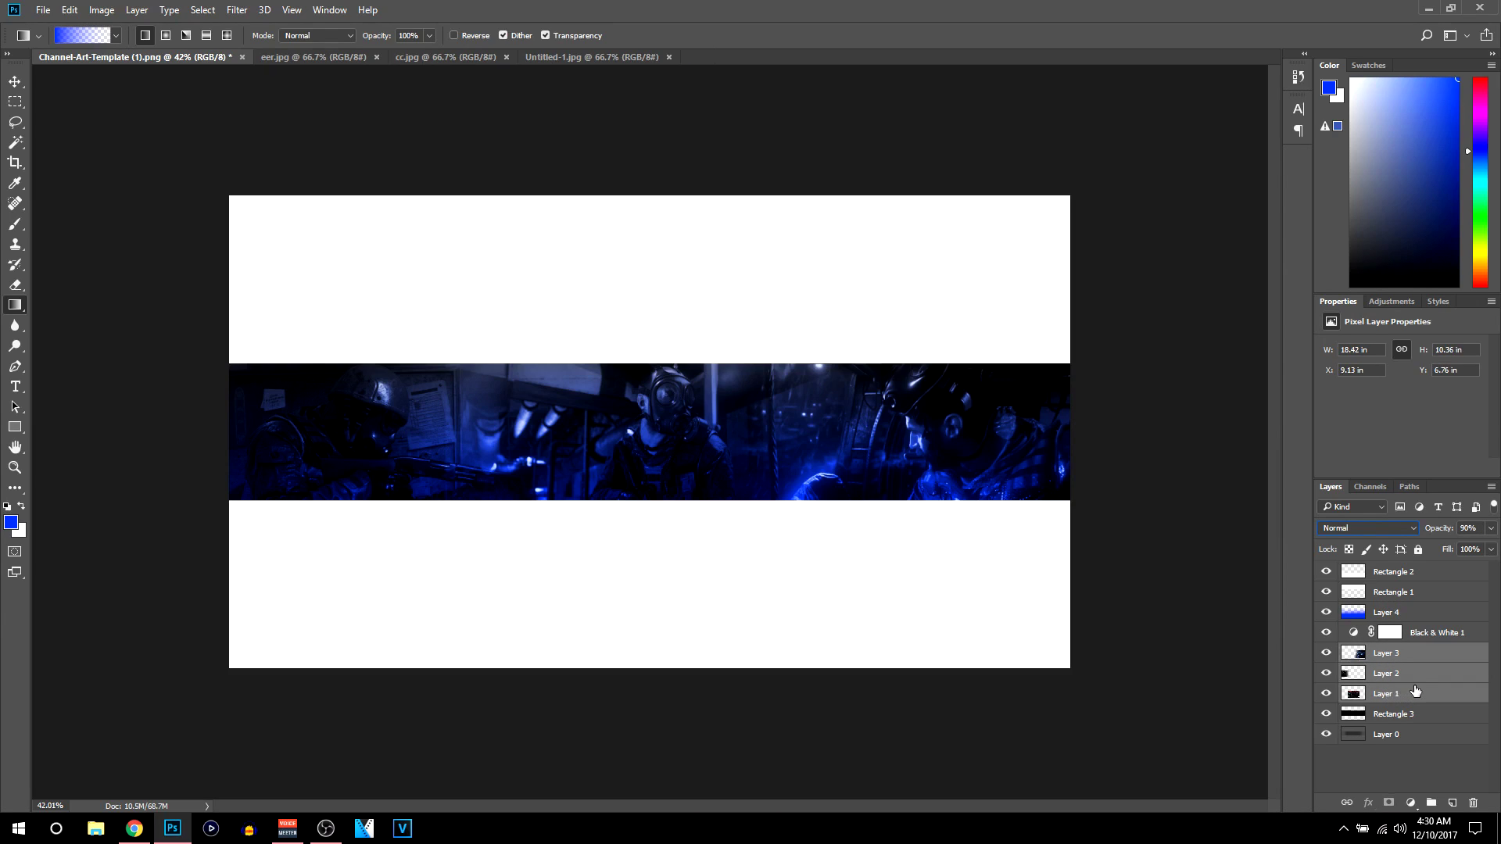
pyautogui.hotkey('ctrl', 'e')
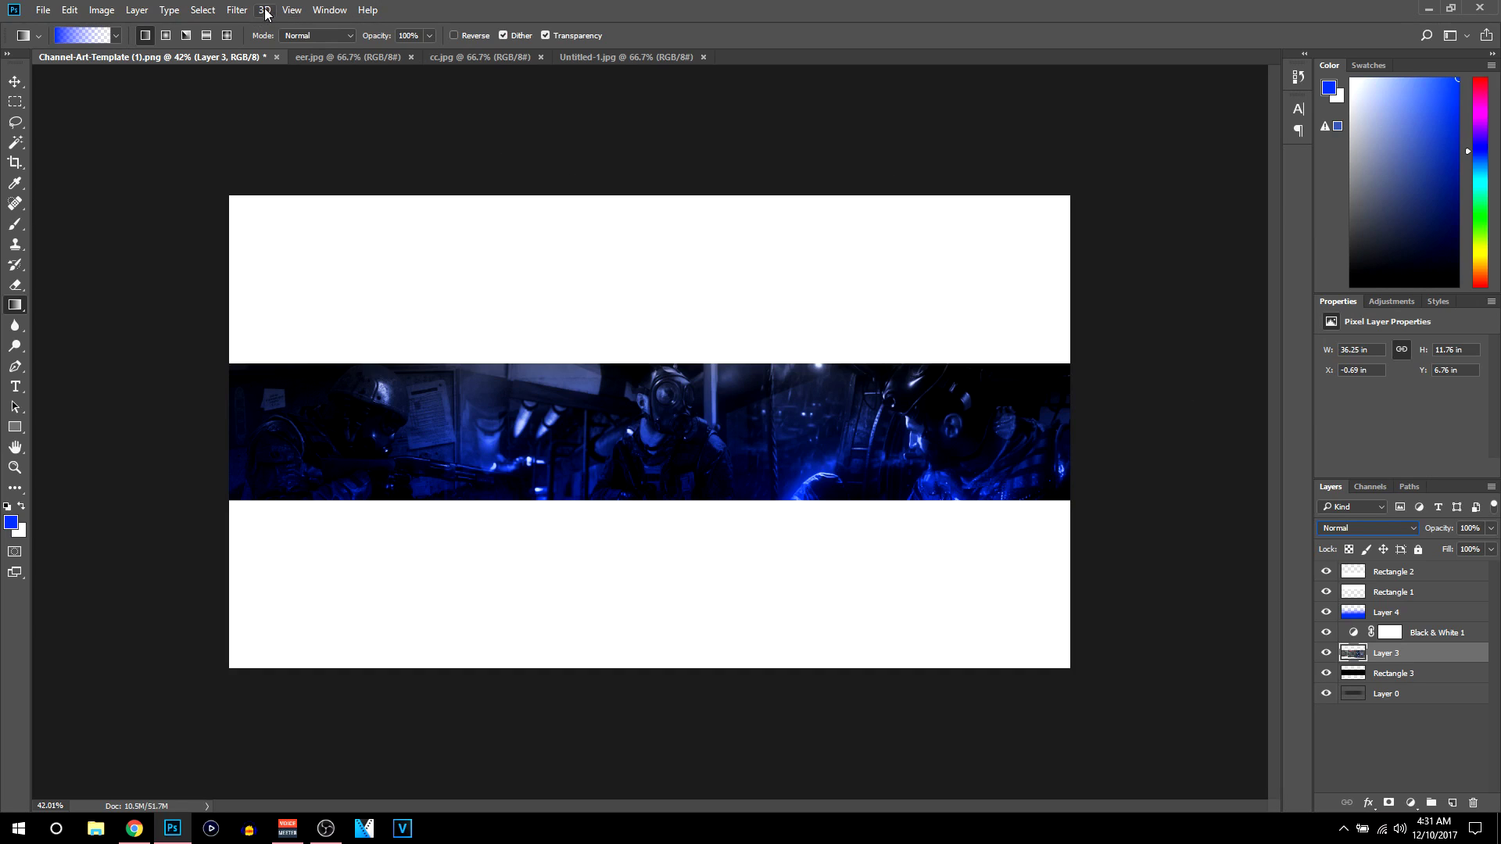
# - Apply a Gaussian Blur with a radius of 1.5 pixels to the merged image layer
pyautogui.click(234, 10)
pyautogui.moveTo(255, 184)
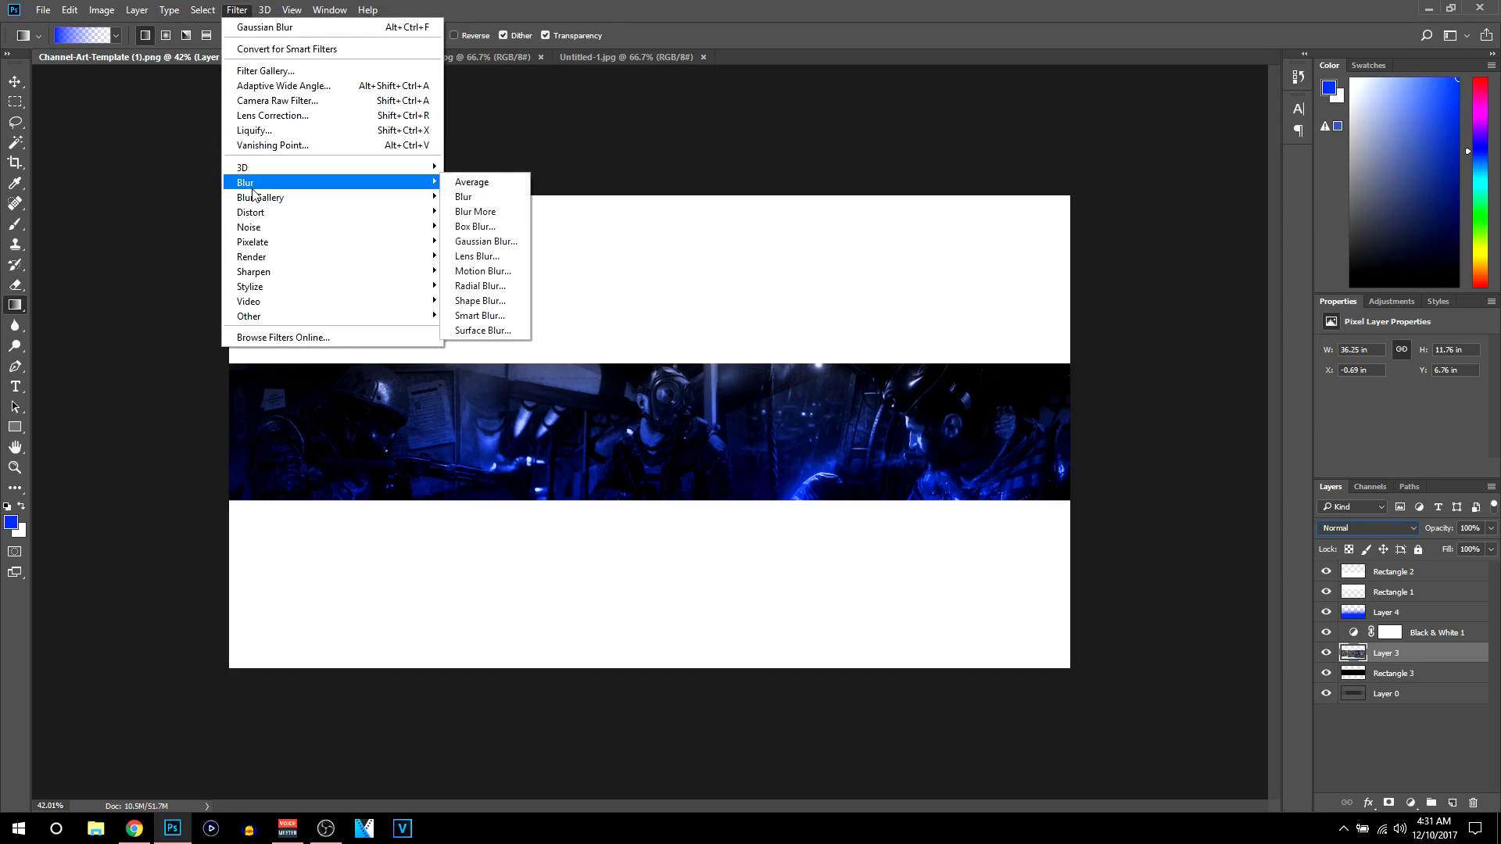
pyautogui.click(483, 242)
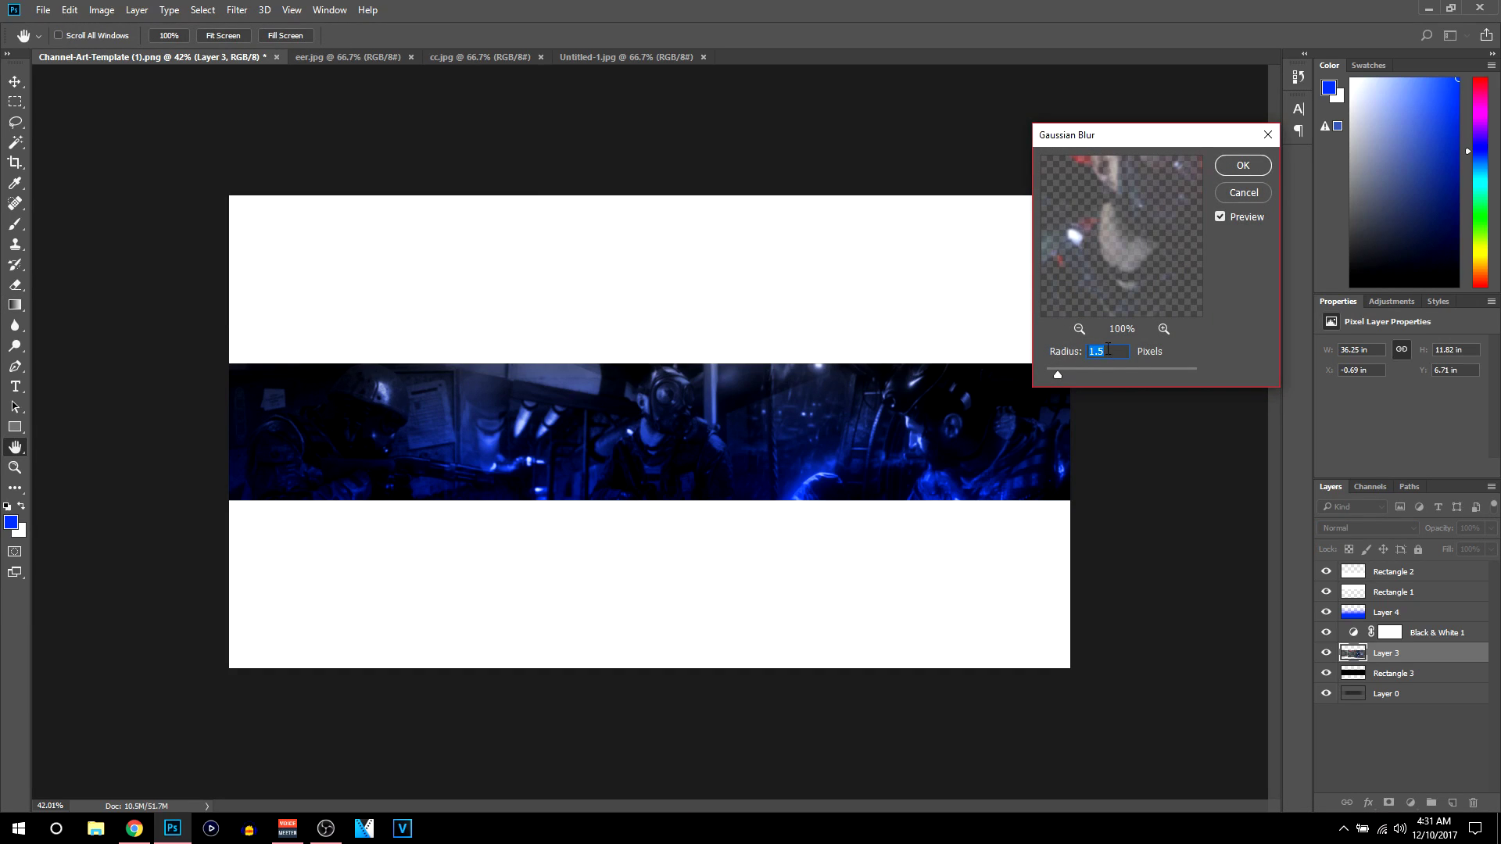
pyautogui.click(1232, 167)
pyautogui.press('g')
pyautogui.scroll(1, 744, 382)
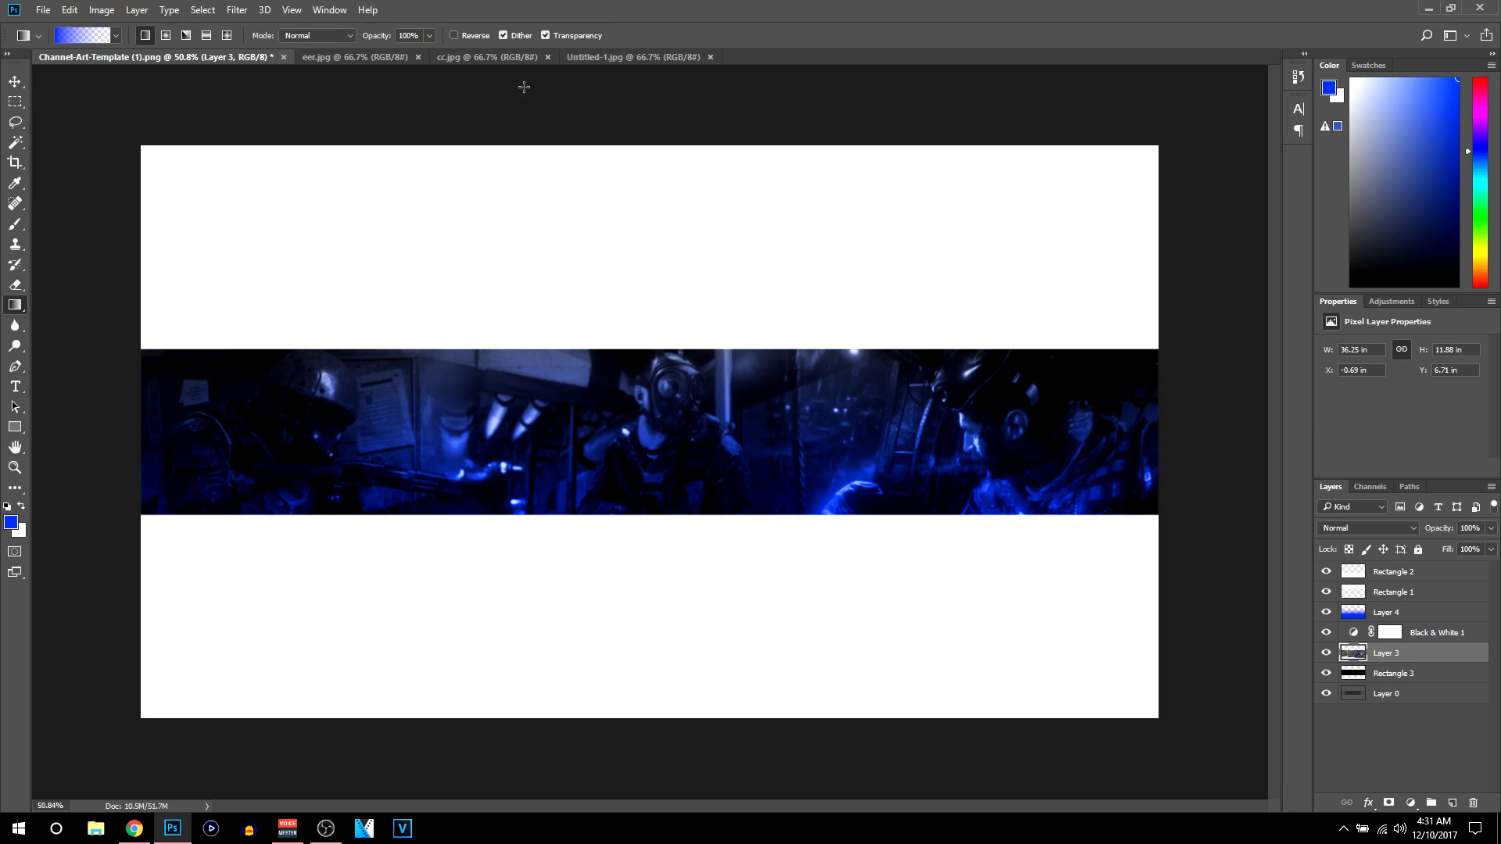
# - On a new layer above the blue gradient layer, enter the text "visionix" over the strip in Nero Regular at 175.63 pt
pyautogui.click(13, 387)
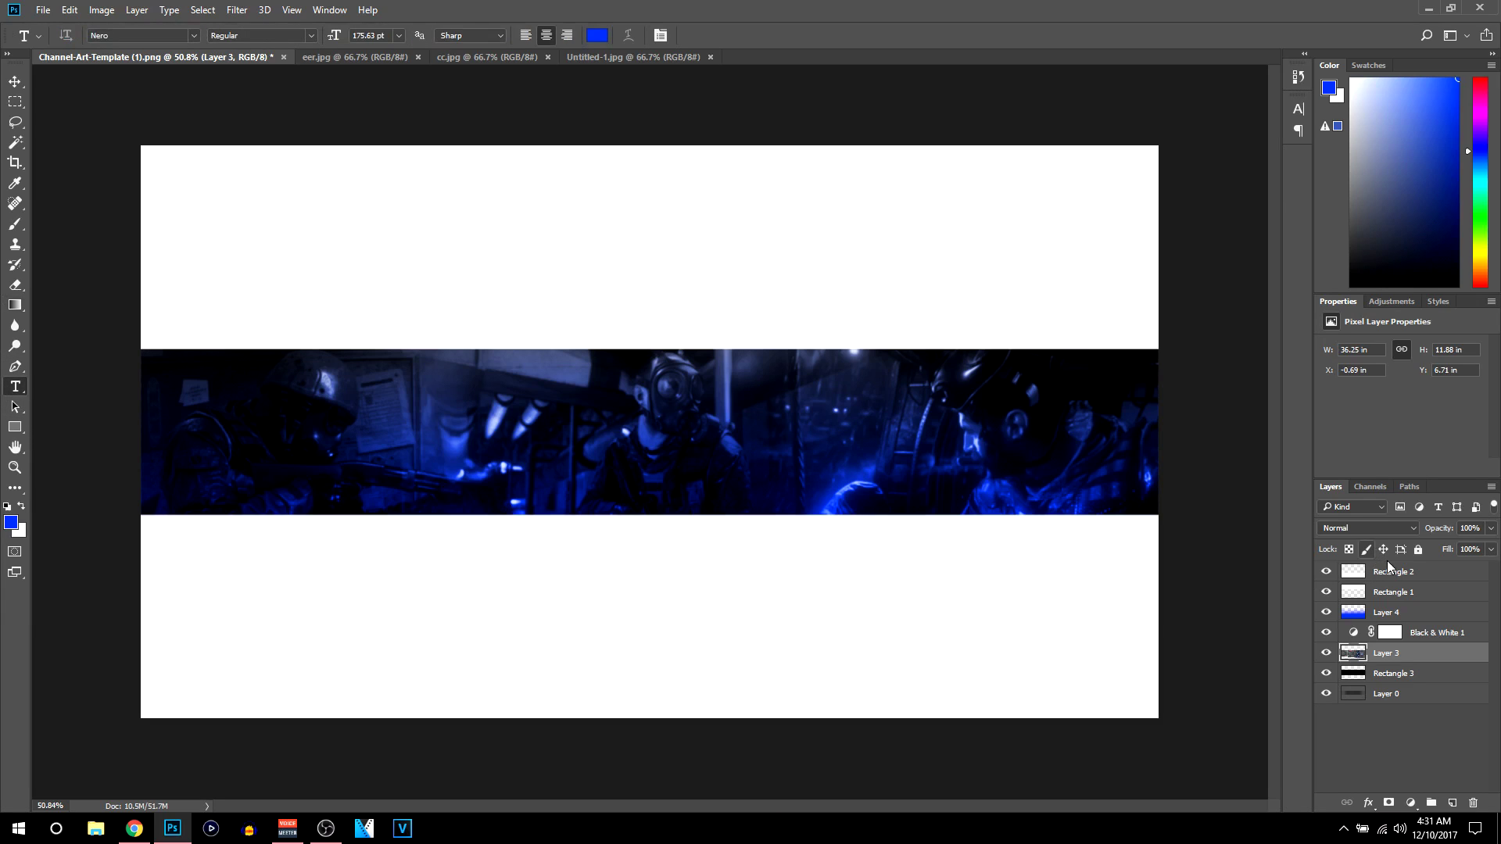
pyautogui.click(1423, 618)
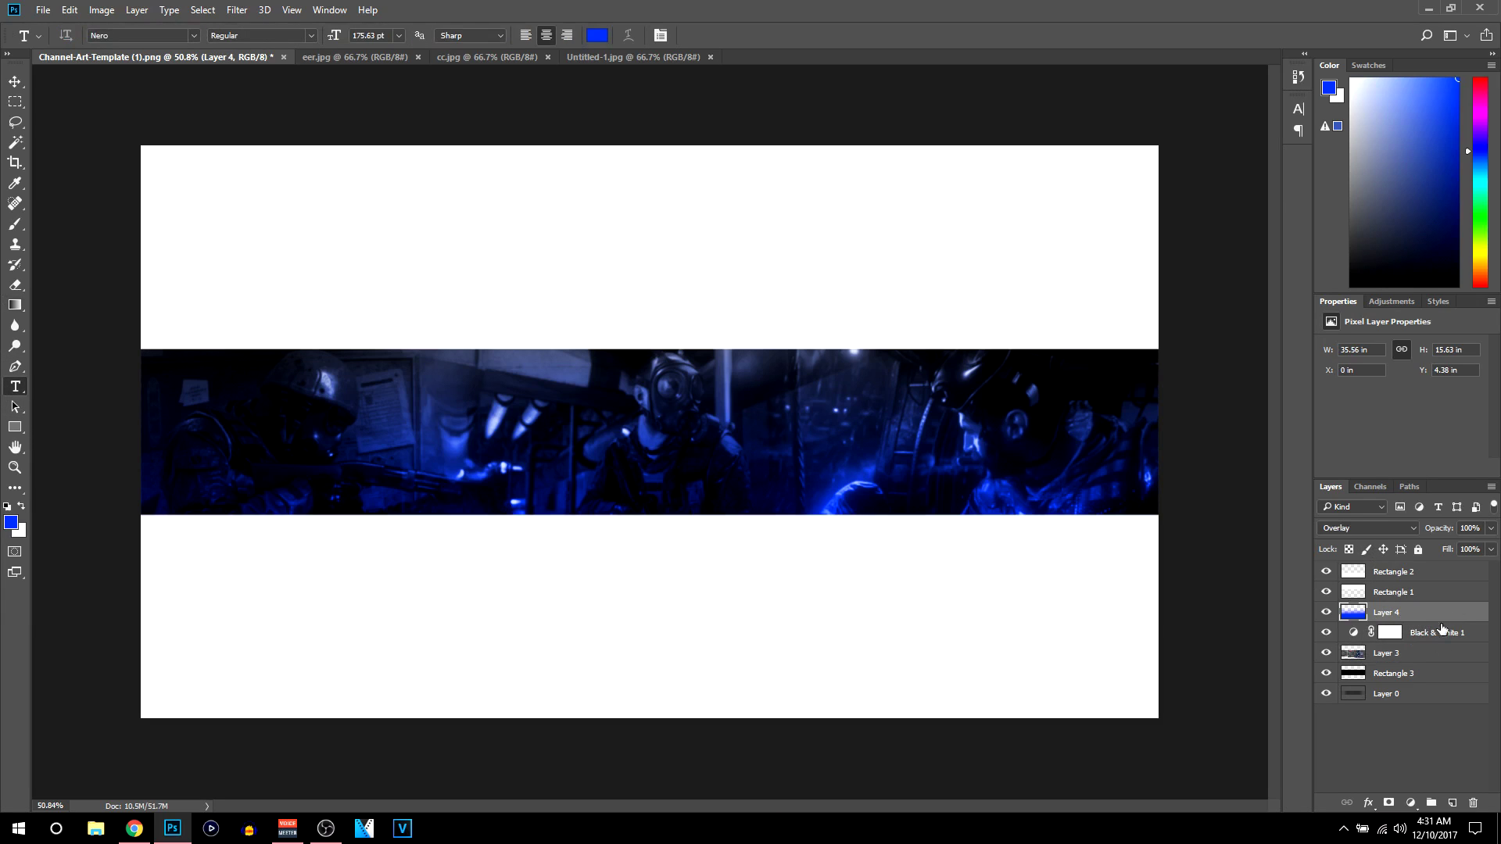
pyautogui.click(1451, 803)
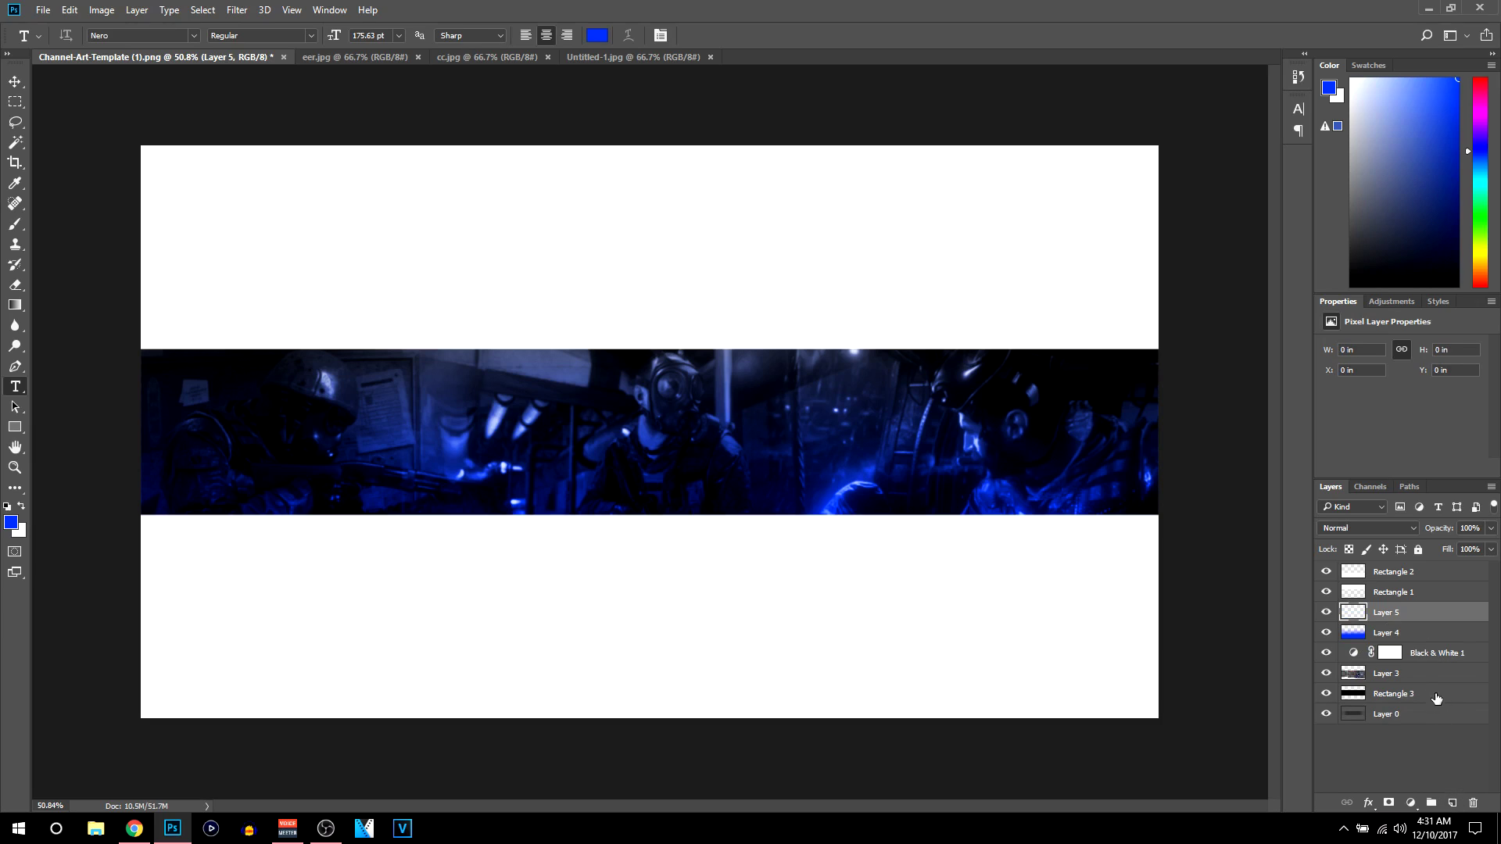
pyautogui.click(543, 444)
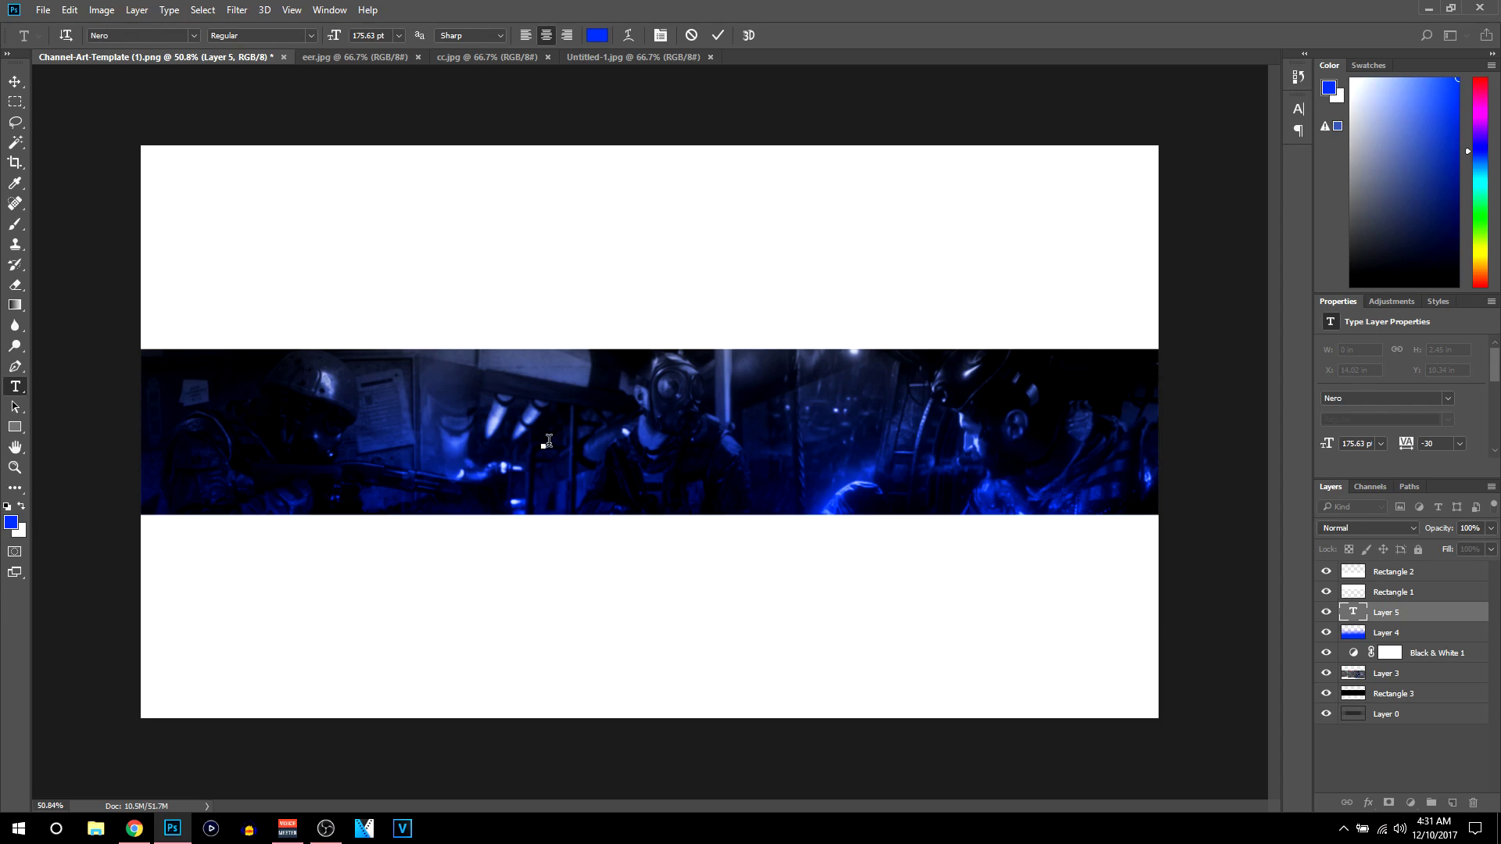
pyautogui.click(691, 35)
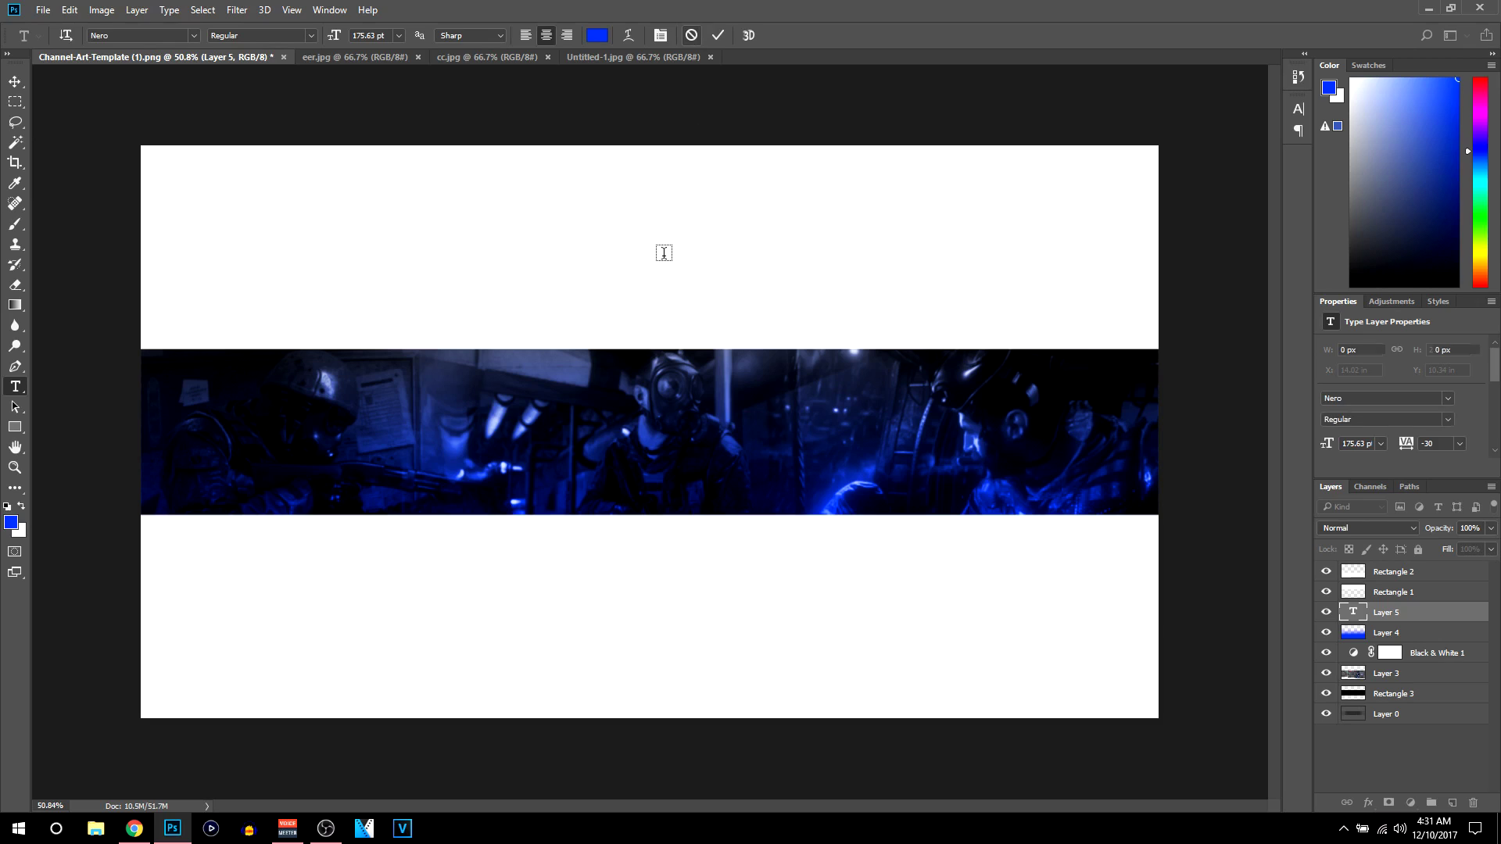
pyautogui.click(485, 431)
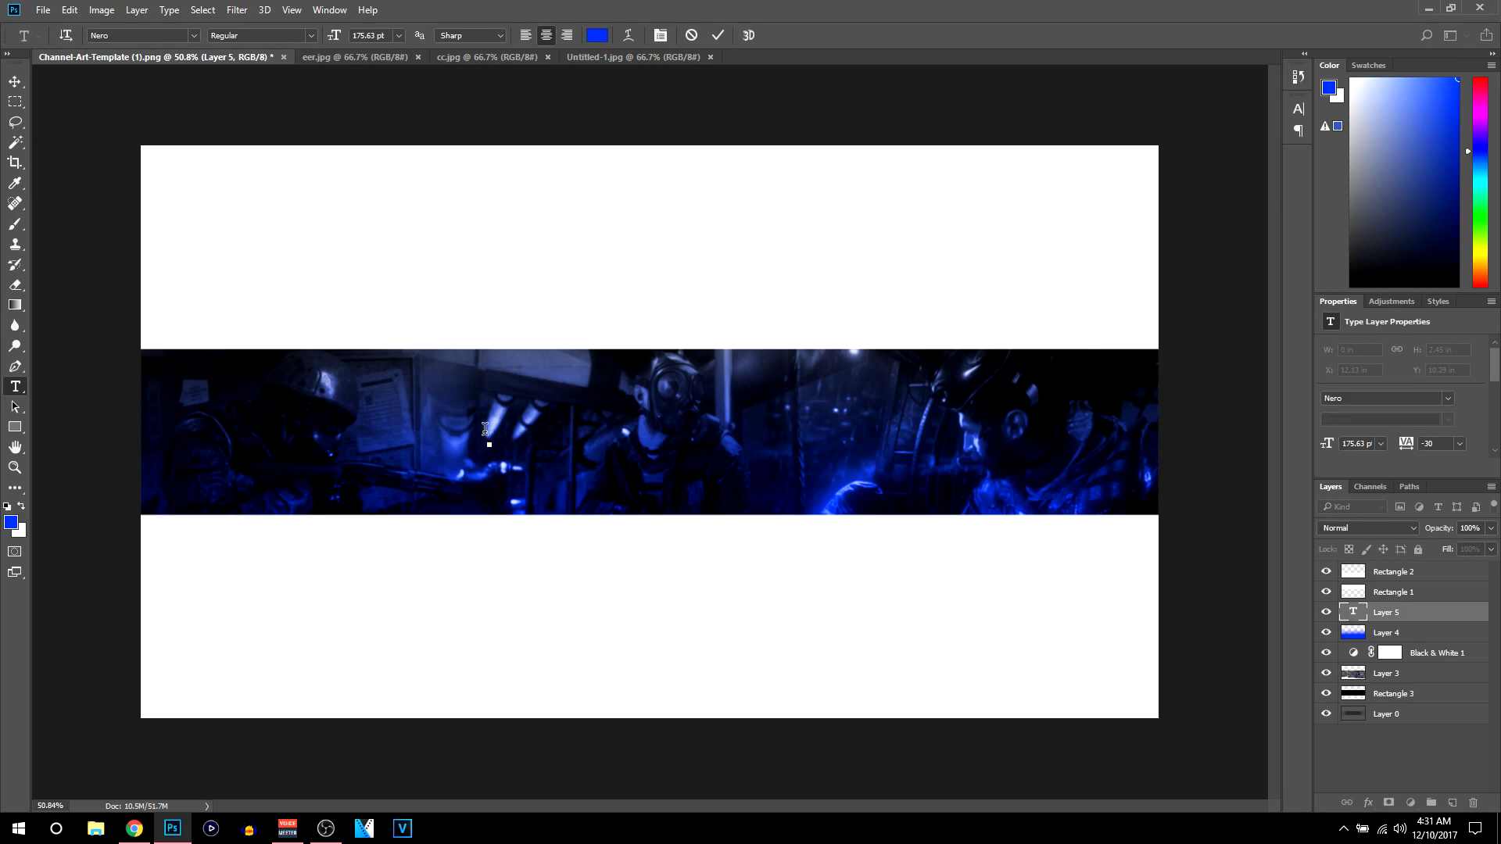
pyautogui.write('VI')
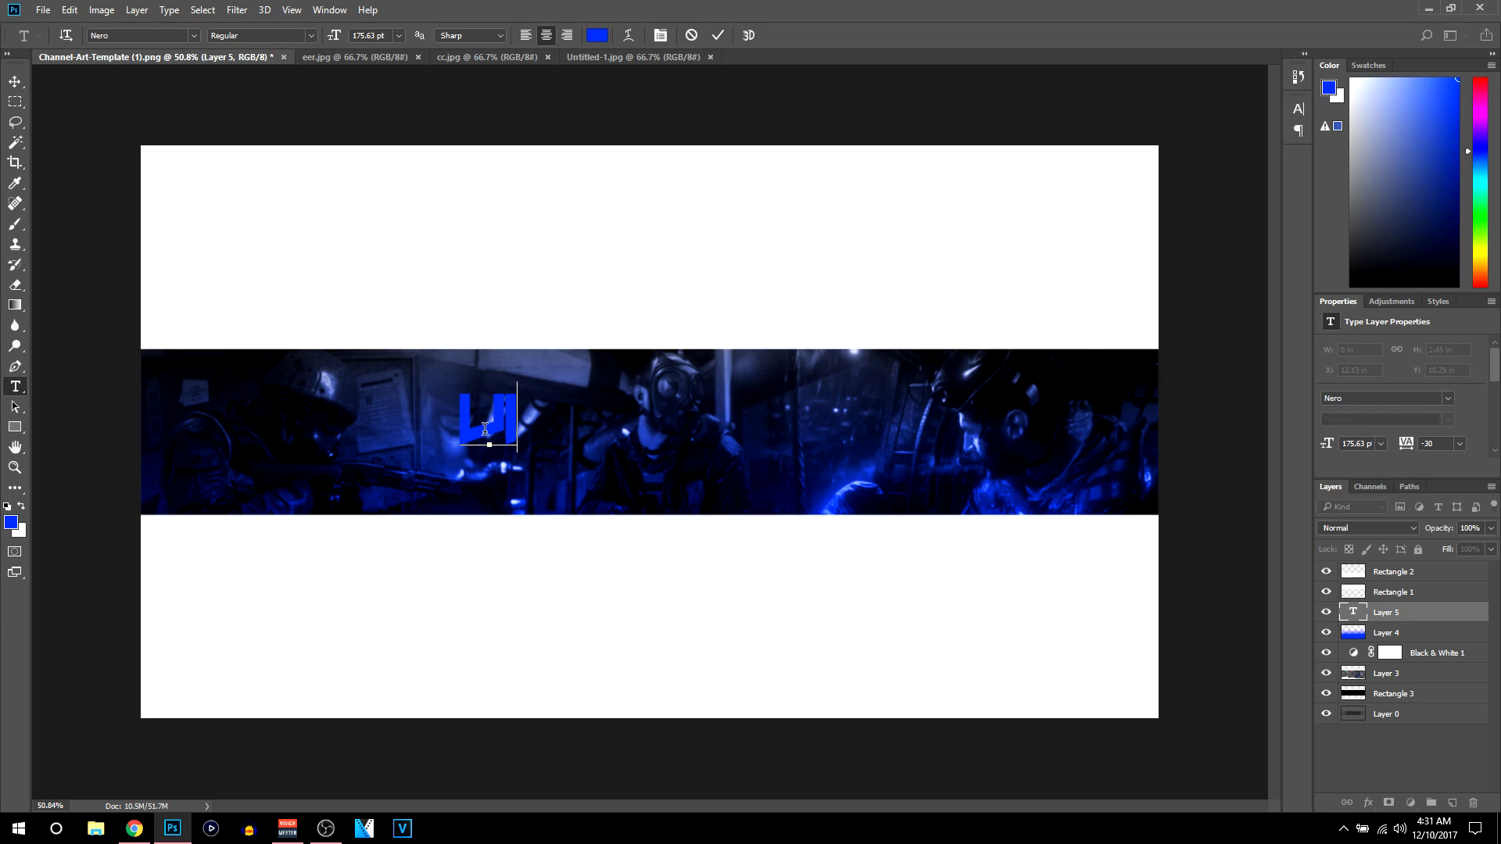
pyautogui.write('SIONIX')
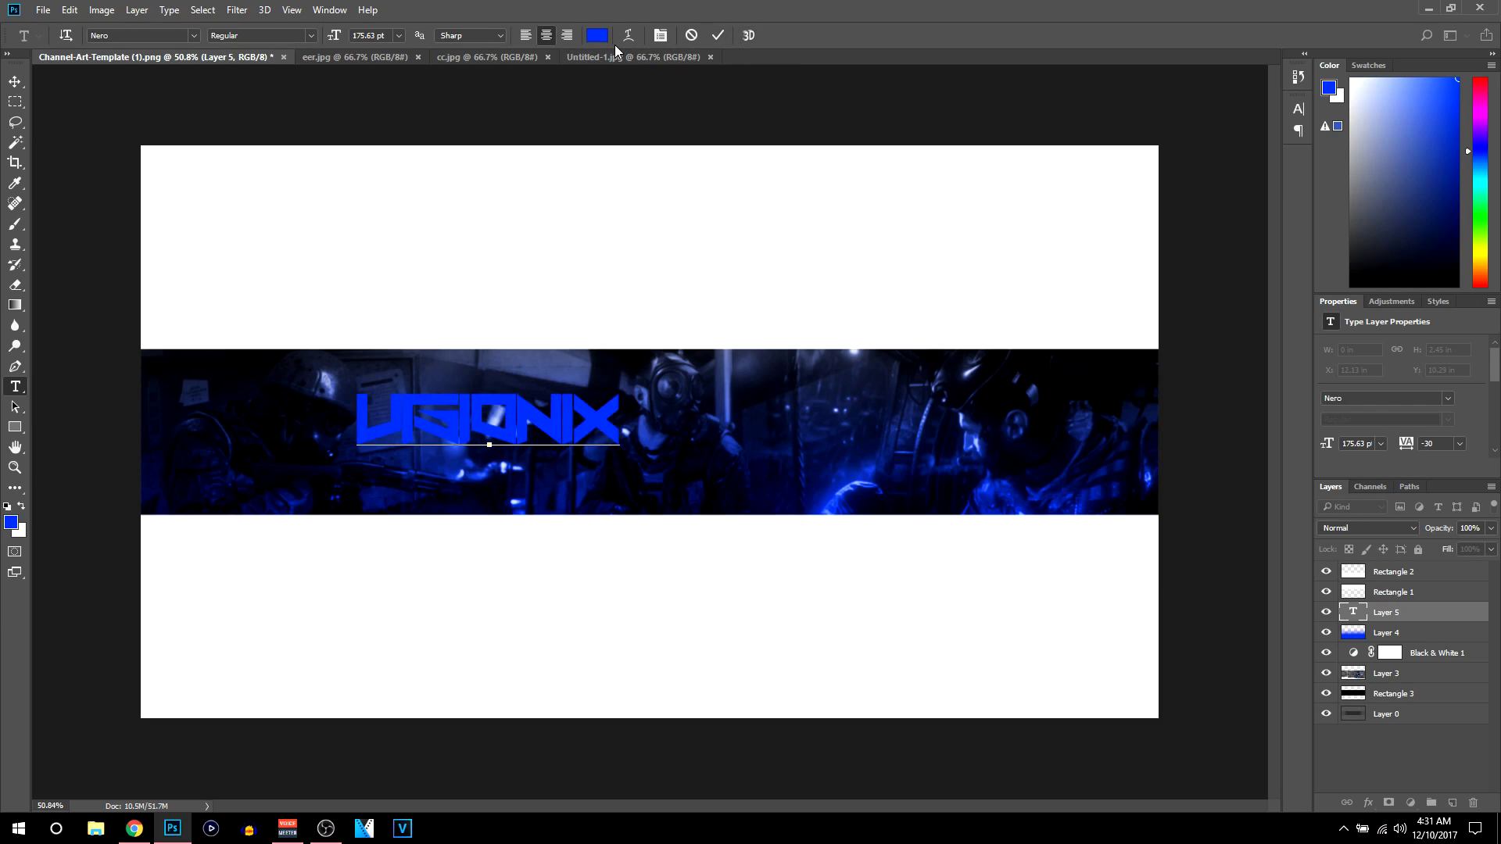
# - Set the color of the whole visionix text to white (#ffffff) and commit the text
pyautogui.hotkey('ctrl', 'a')
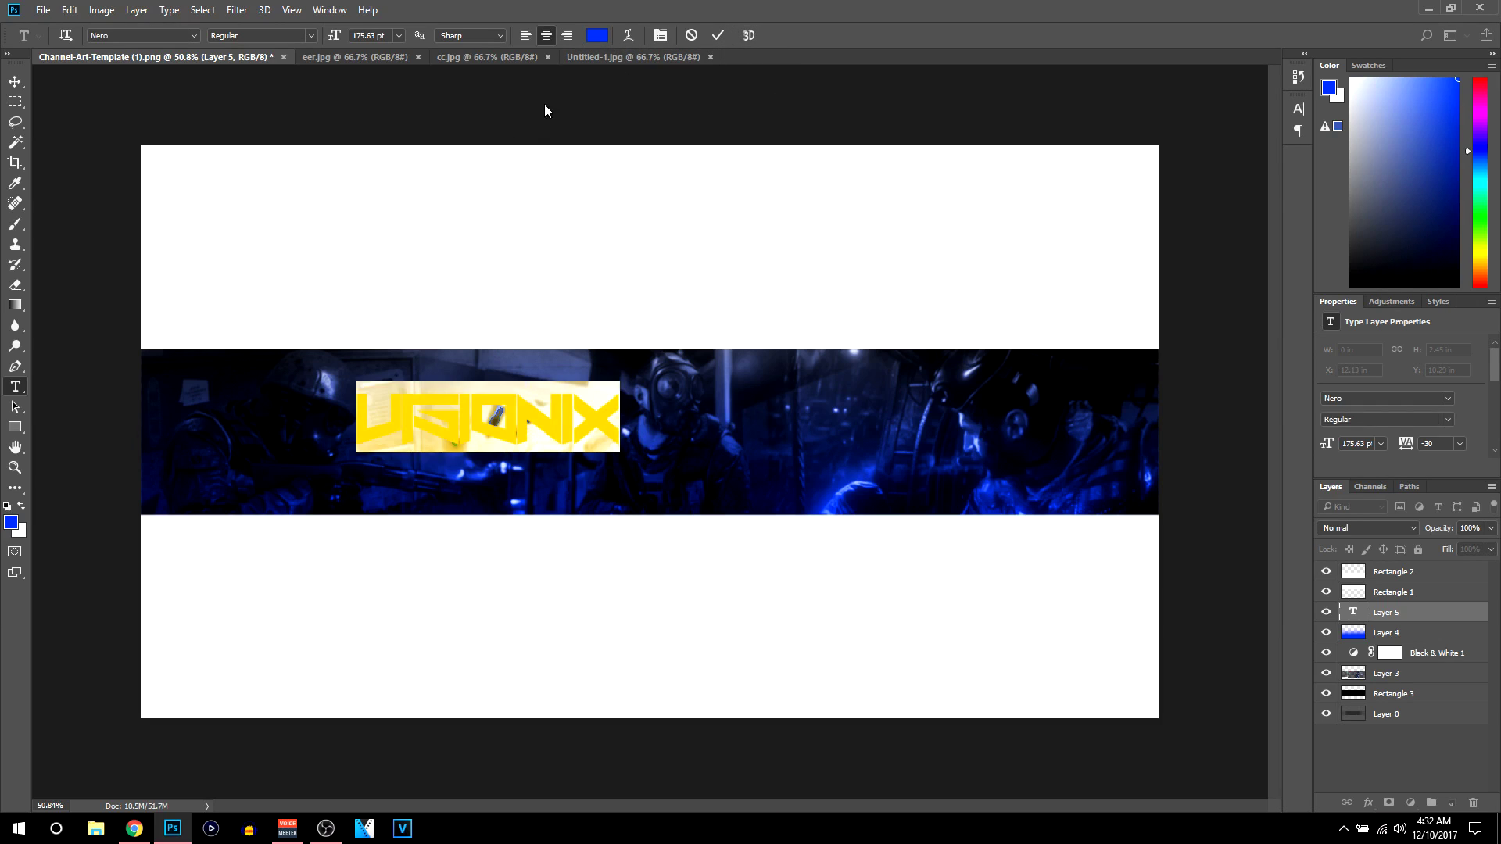
pyautogui.click(597, 35)
pyautogui.write('ffffff')
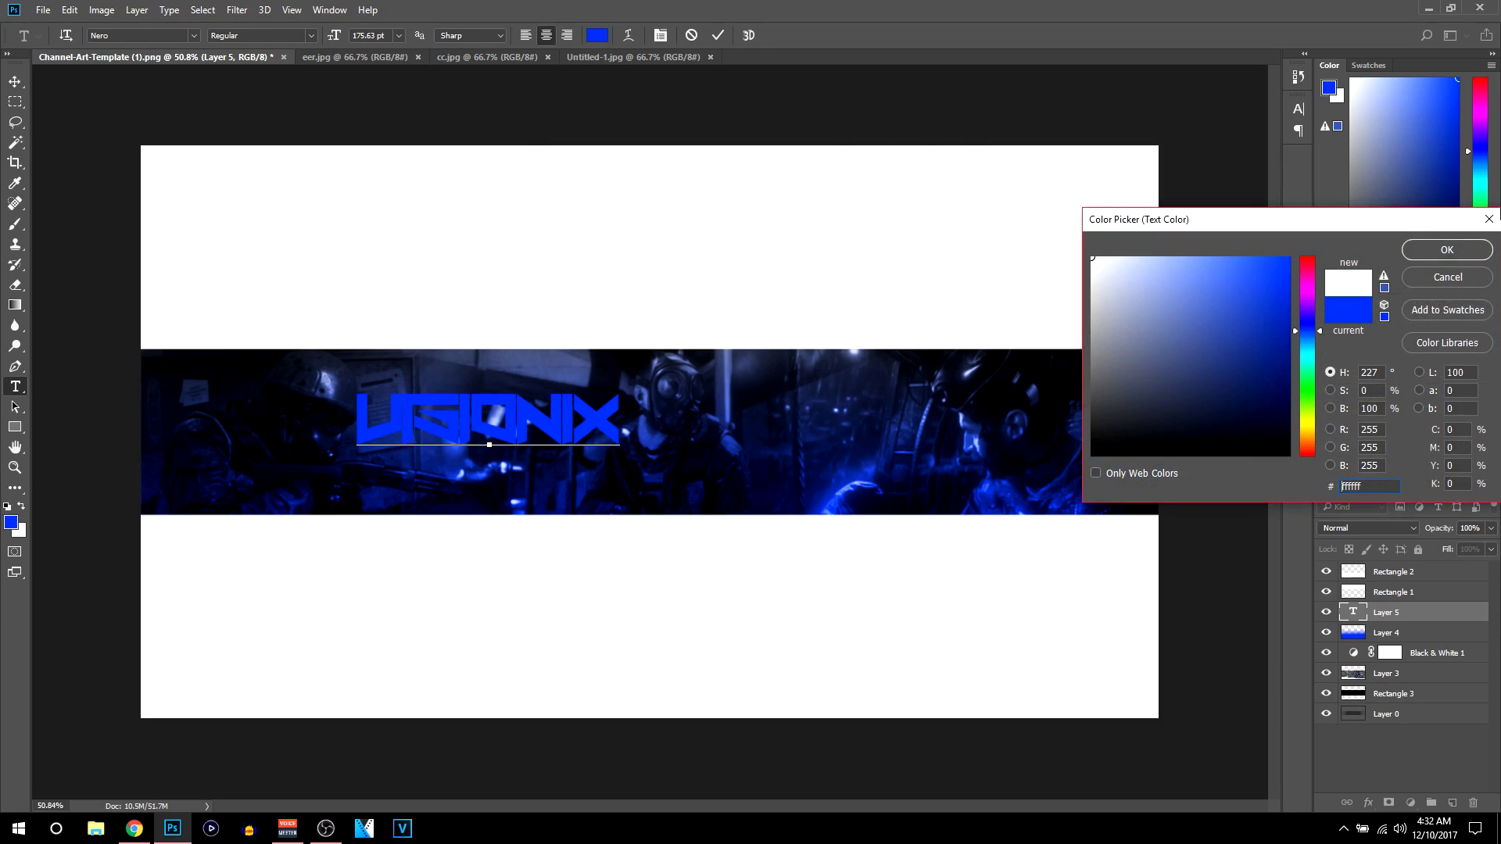
pyautogui.click(1436, 250)
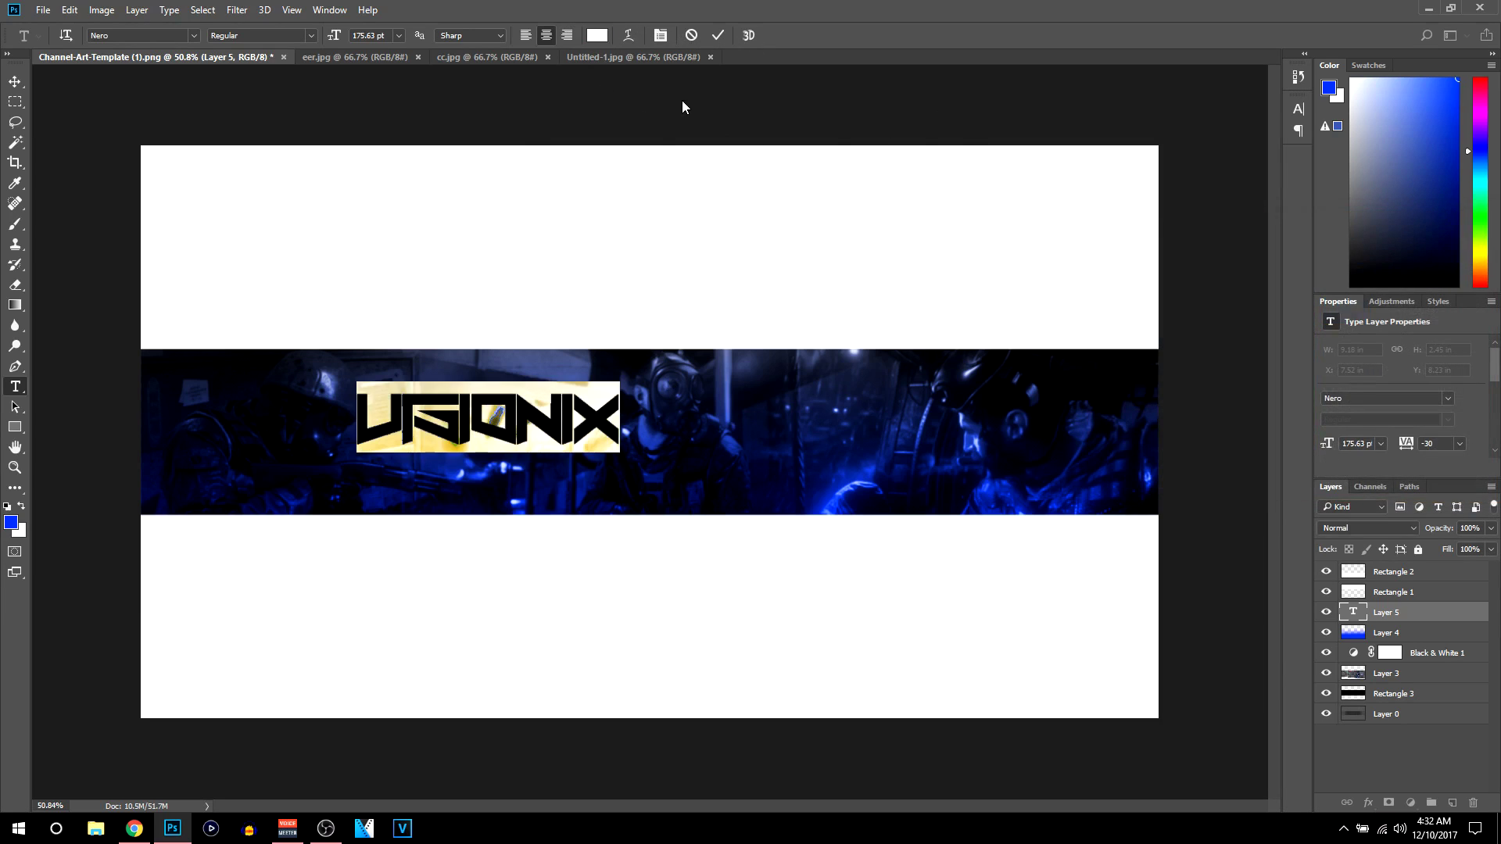
pyautogui.click(717, 36)
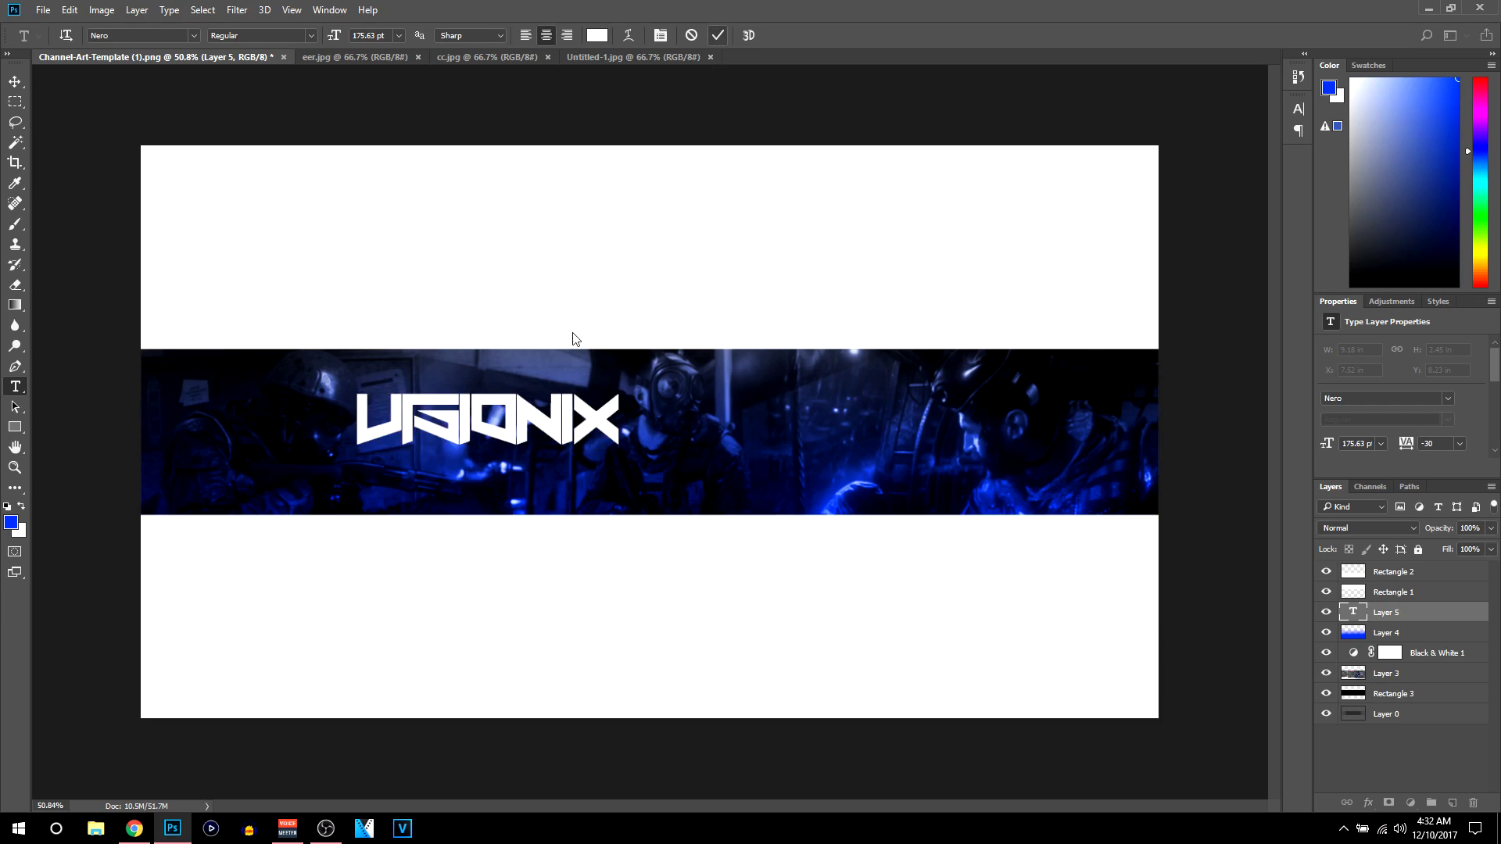
# - Move the visionix text to the center of the image strip
pyautogui.click(16, 80)
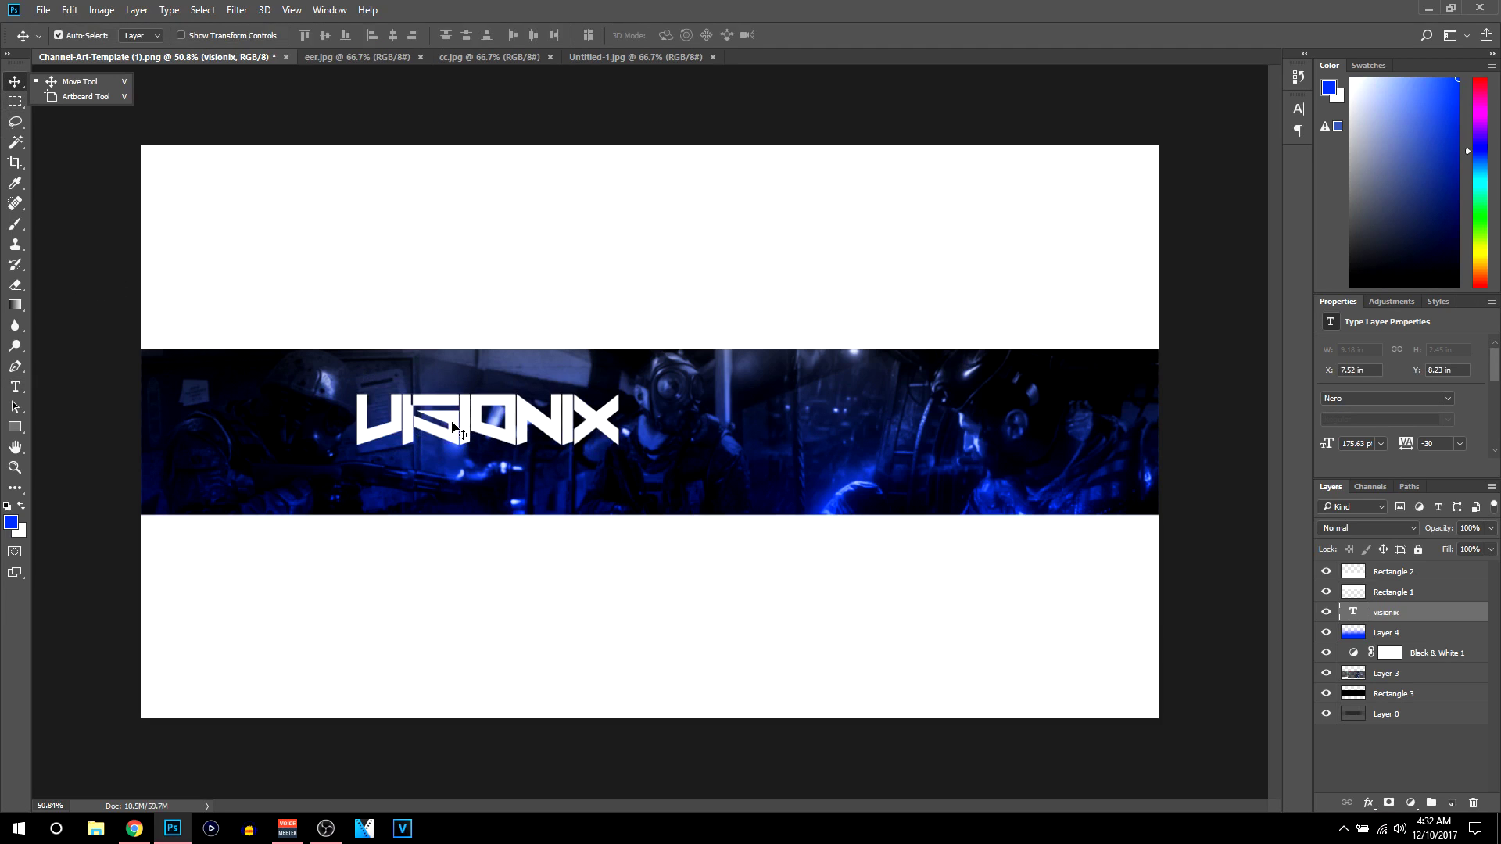
pyautogui.moveTo(465, 426); pyautogui.dragTo(621, 439)
pyautogui.scroll(-2, 701, 422)
pyautogui.scroll(4, 703, 420)
pyautogui.scroll(-4, 708, 415)
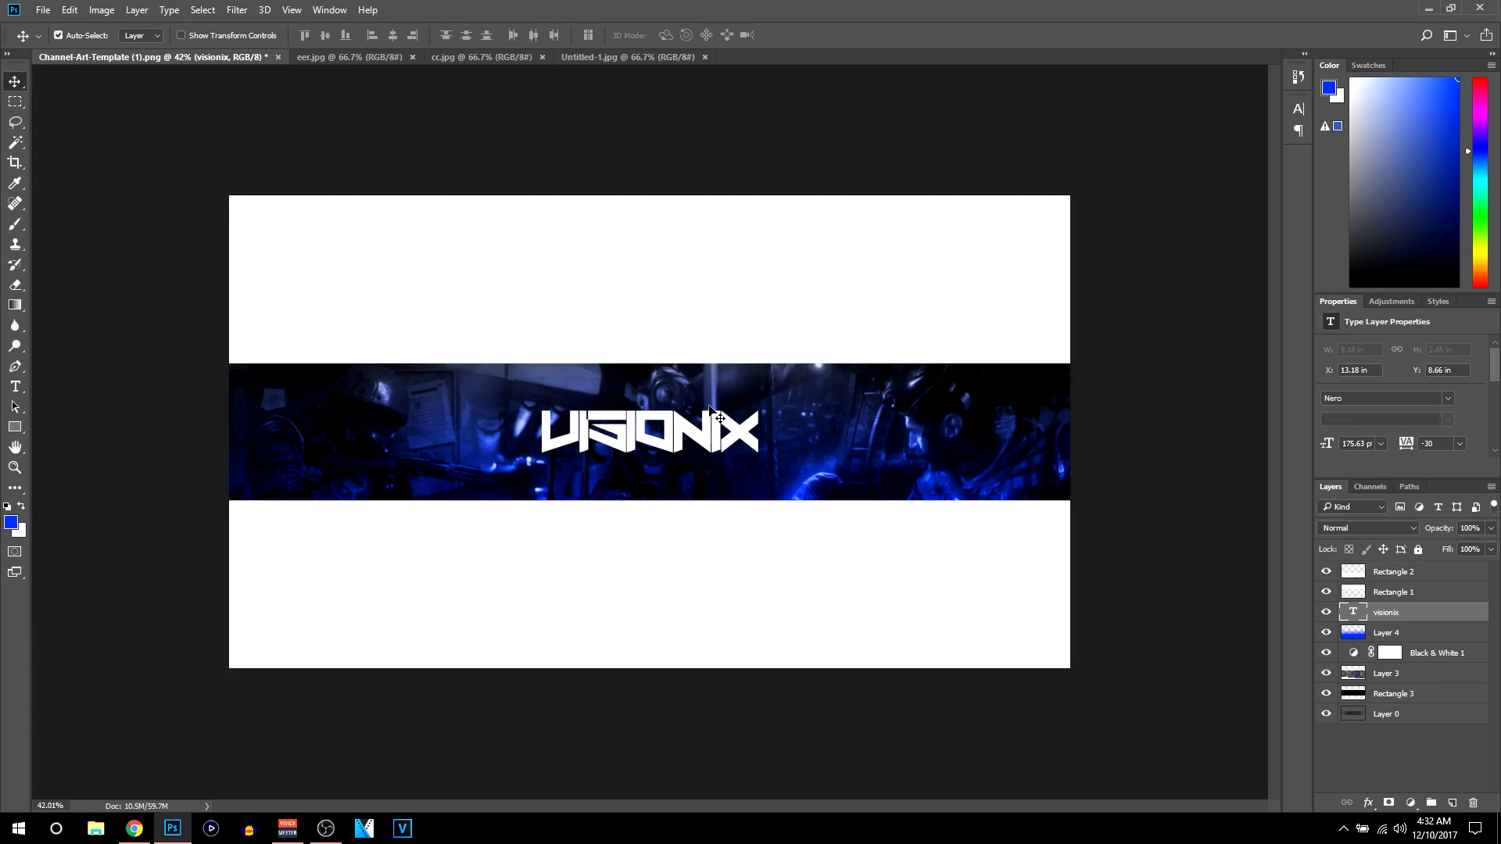
pyautogui.scroll(-2, 710, 412)
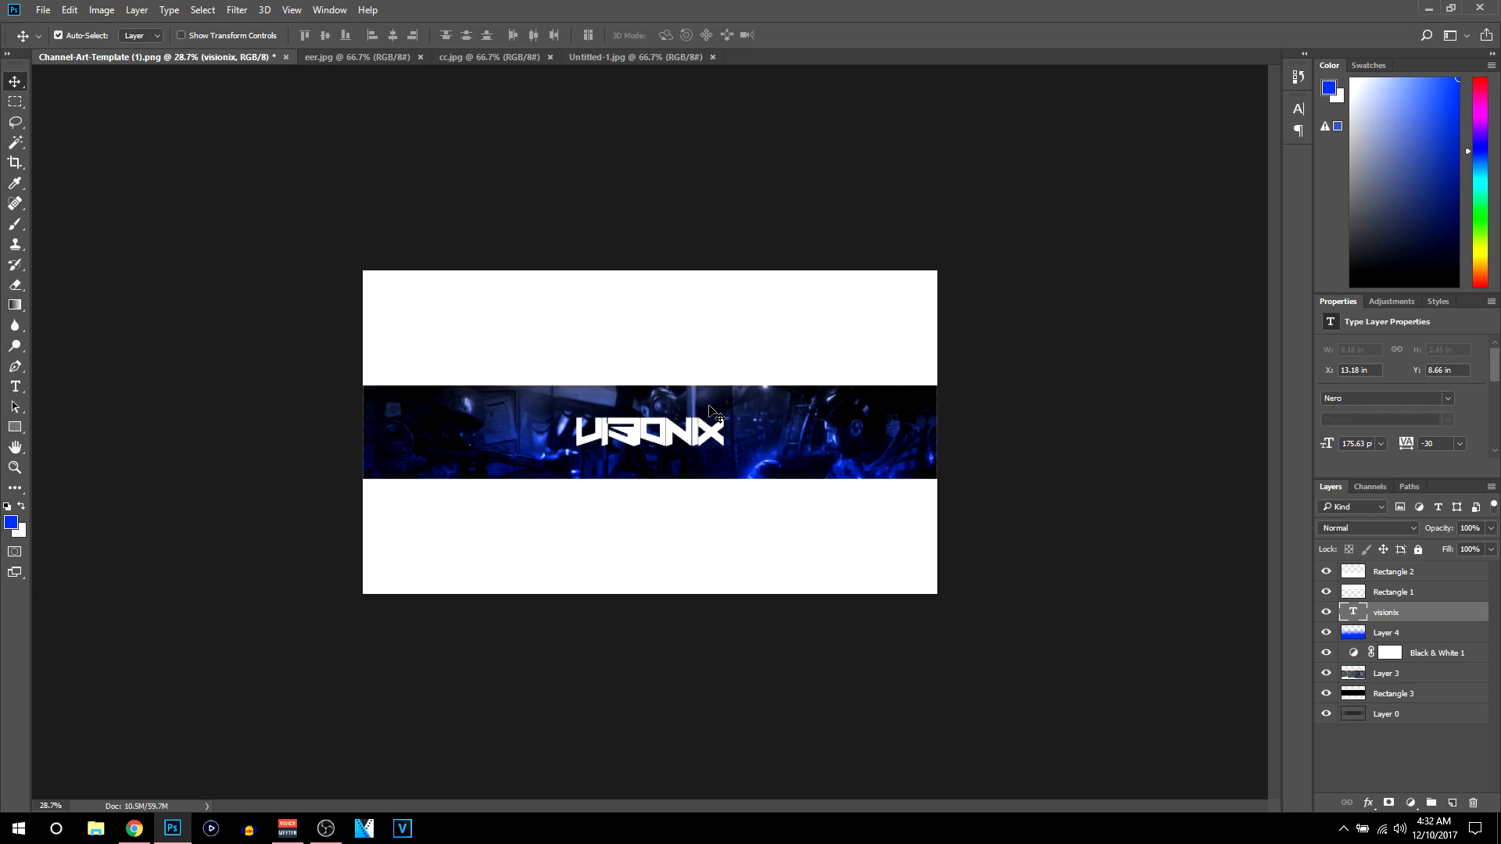
pyautogui.scroll(4, 1032, 412)
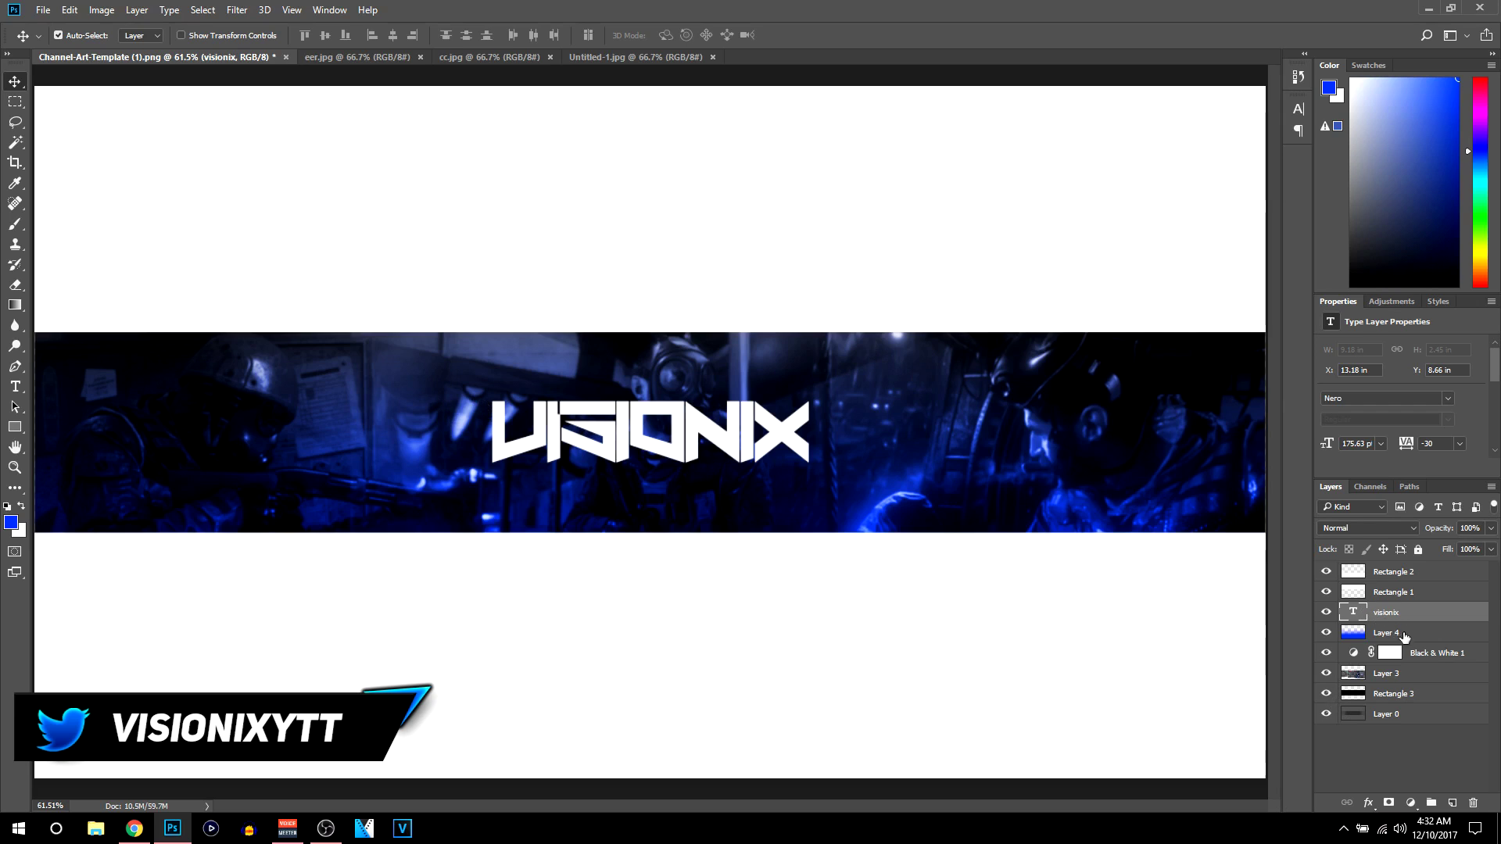
# - Add a Gradient Overlay to the visionix text layer in its layer style
pyautogui.rightClick(1417, 614)
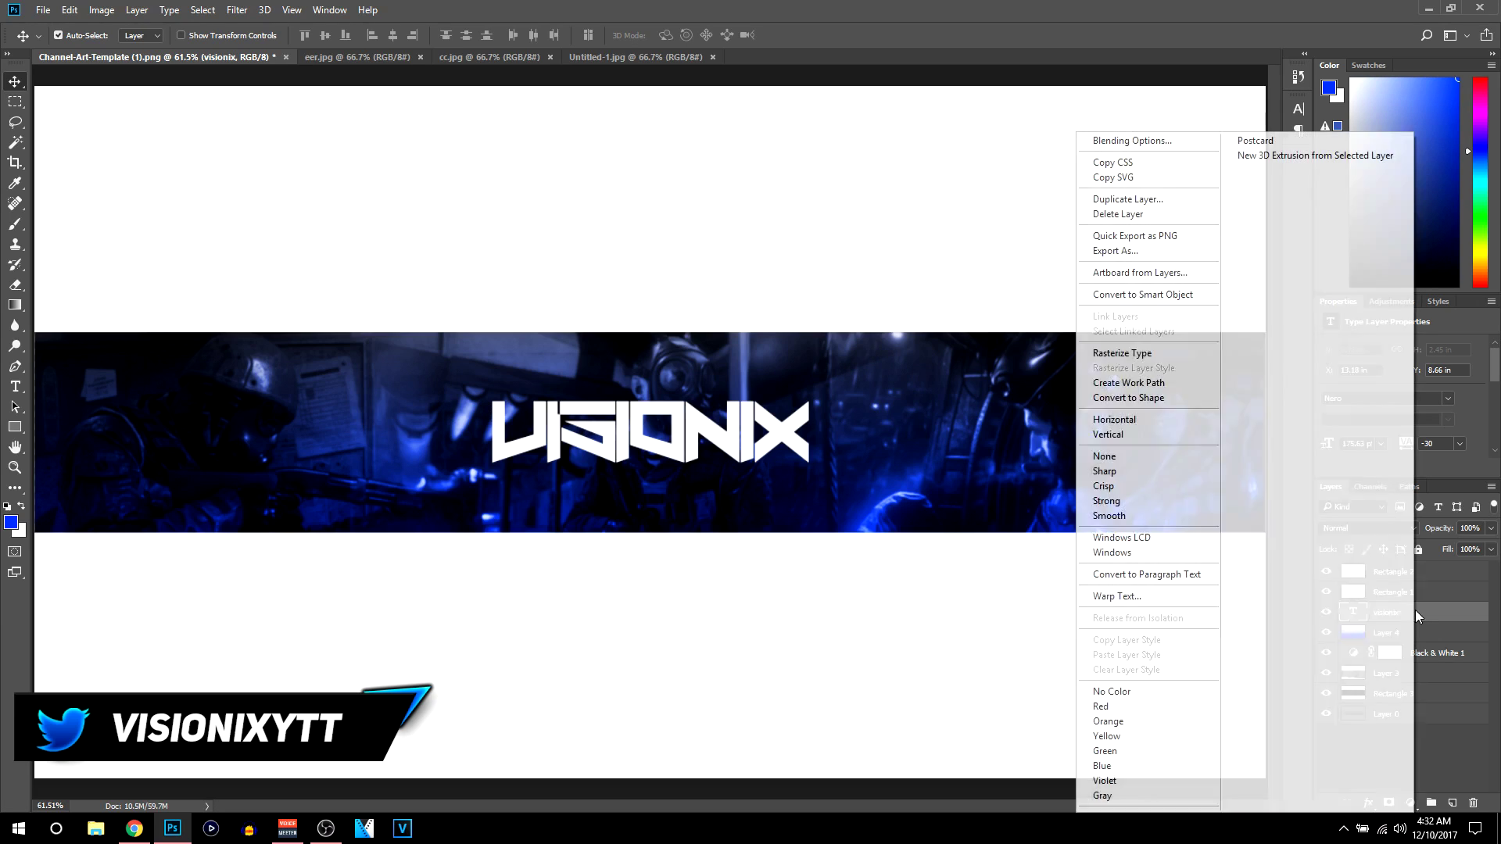
pyautogui.click(1151, 142)
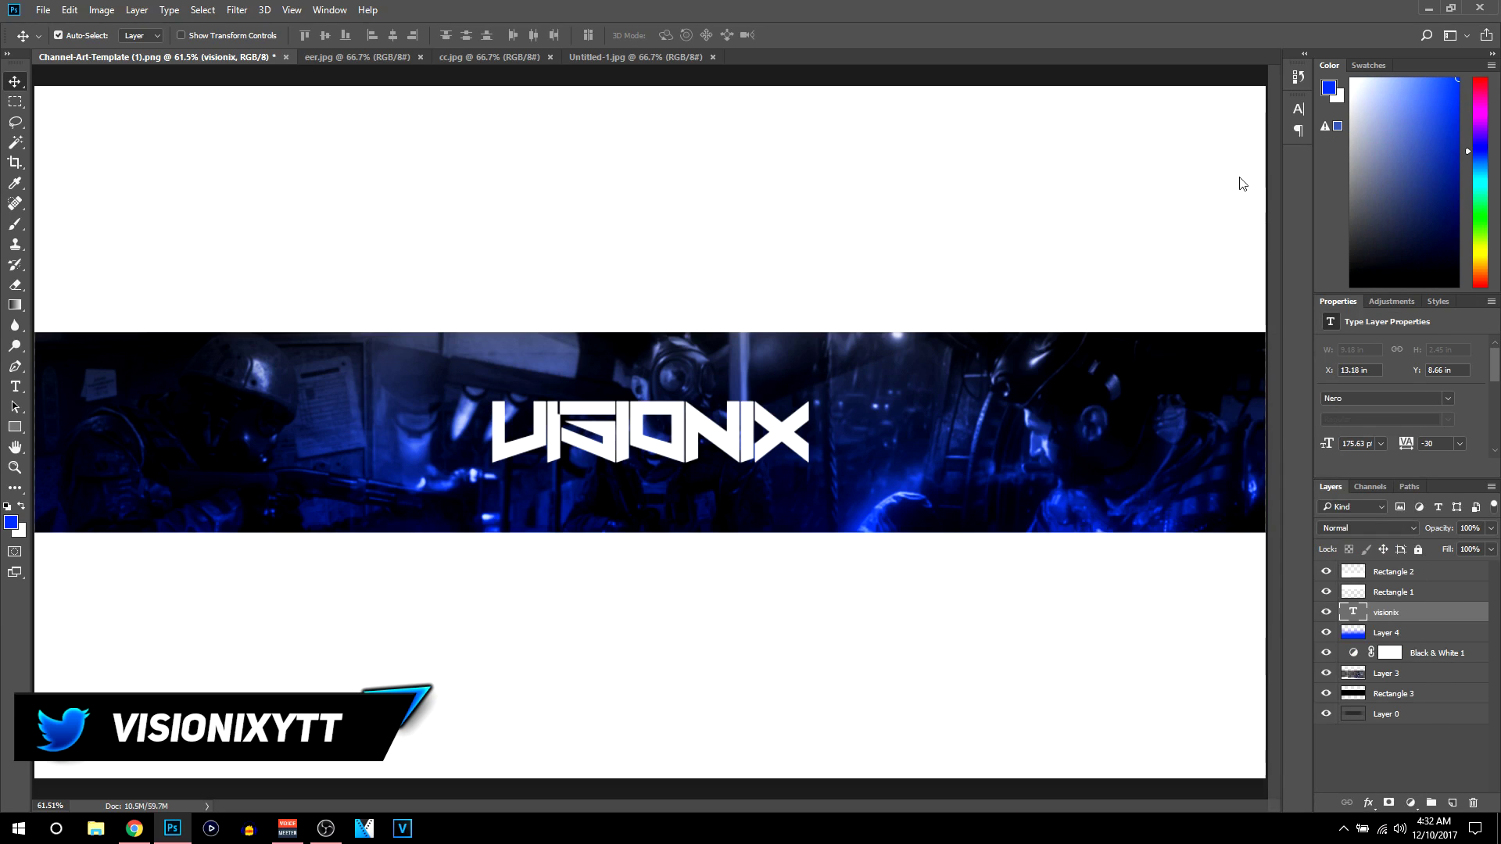
pyautogui.moveTo(704, 158); pyautogui.dragTo(1164, 84)
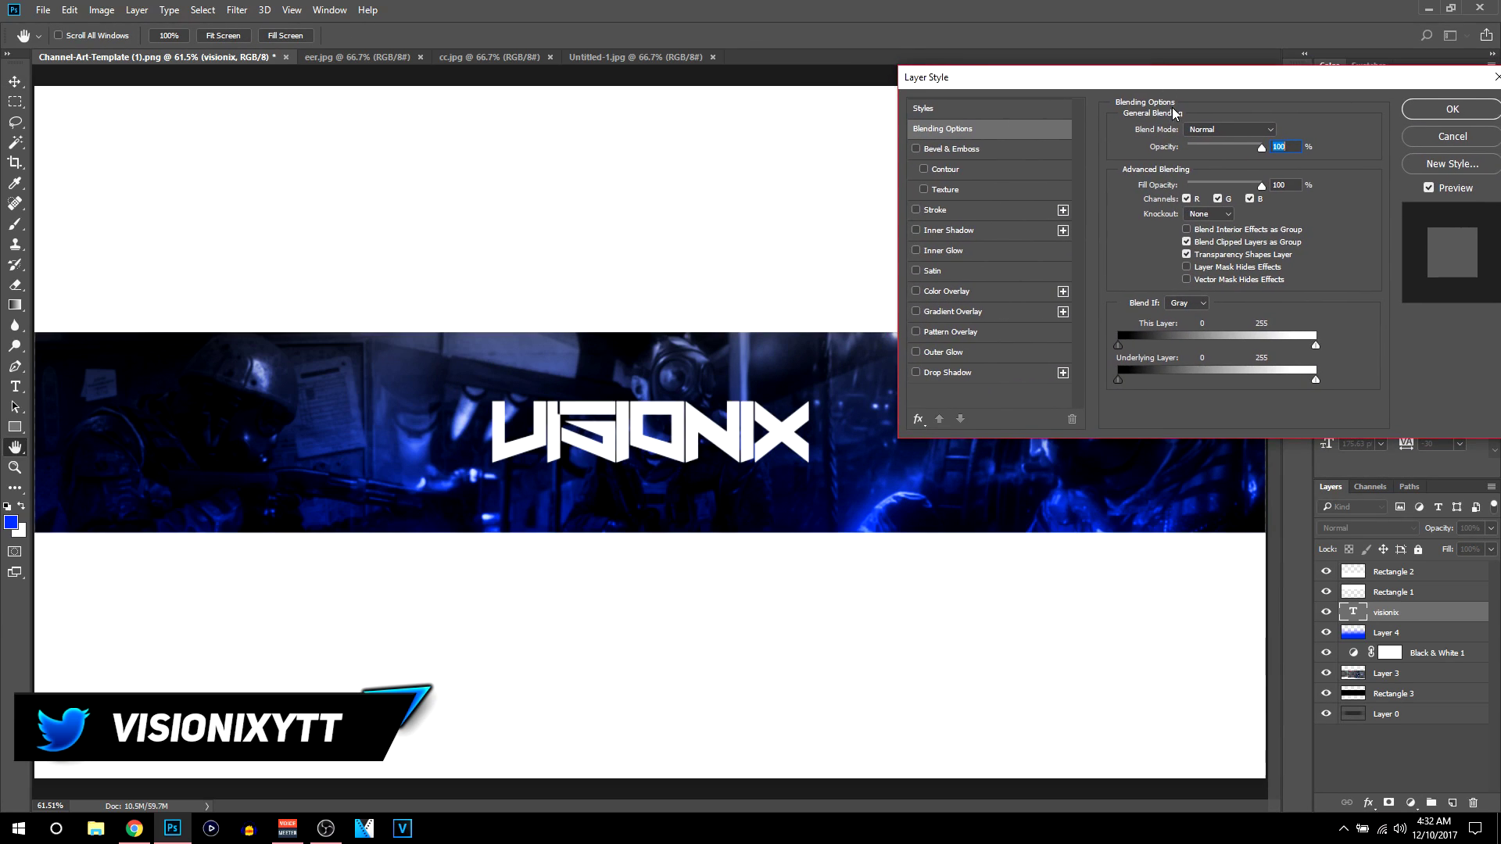
pyautogui.click(967, 313)
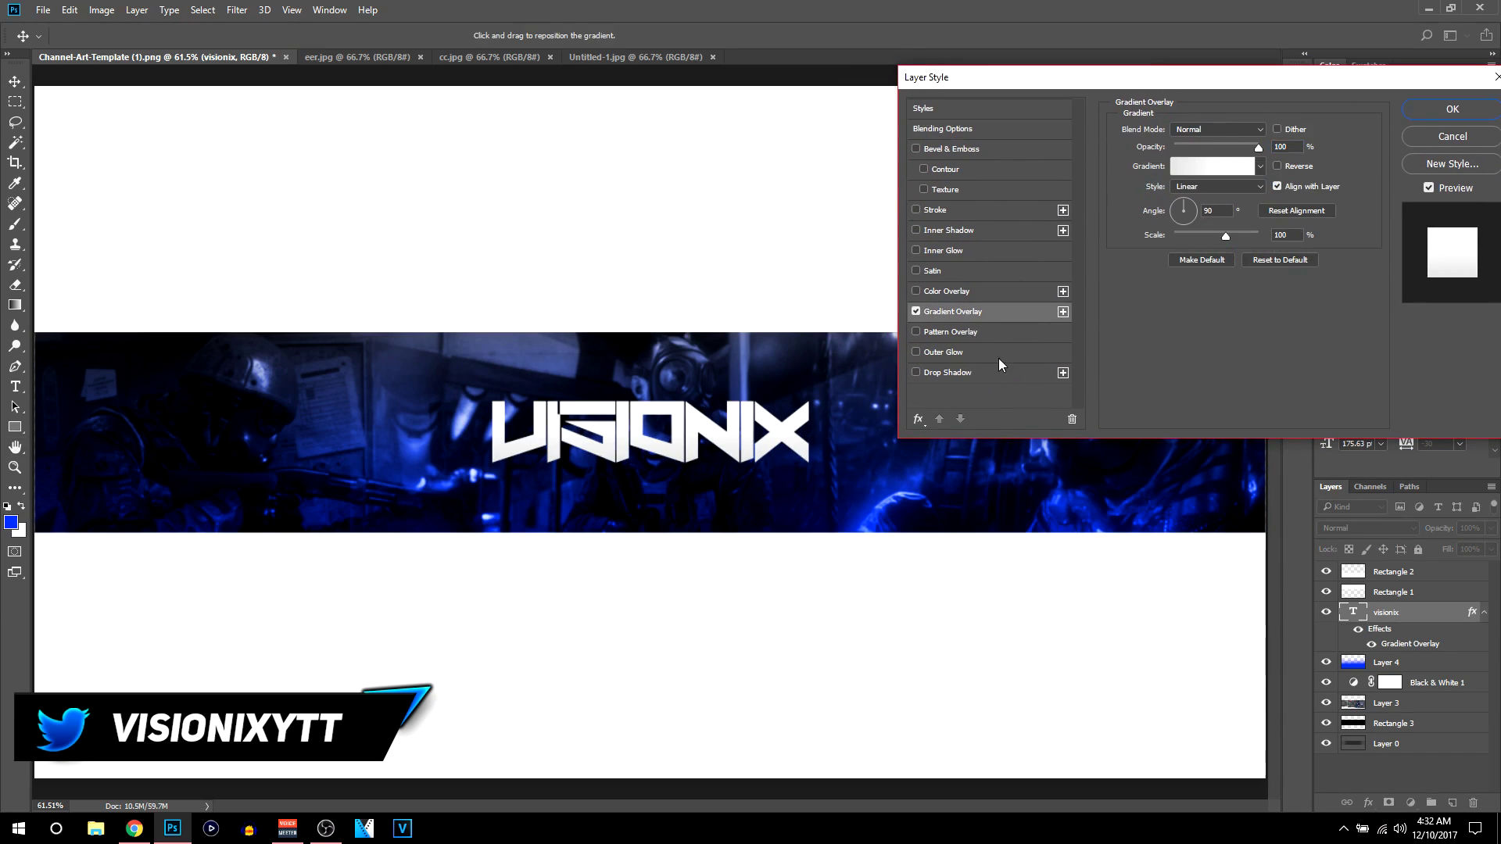
pyautogui.click(1217, 168)
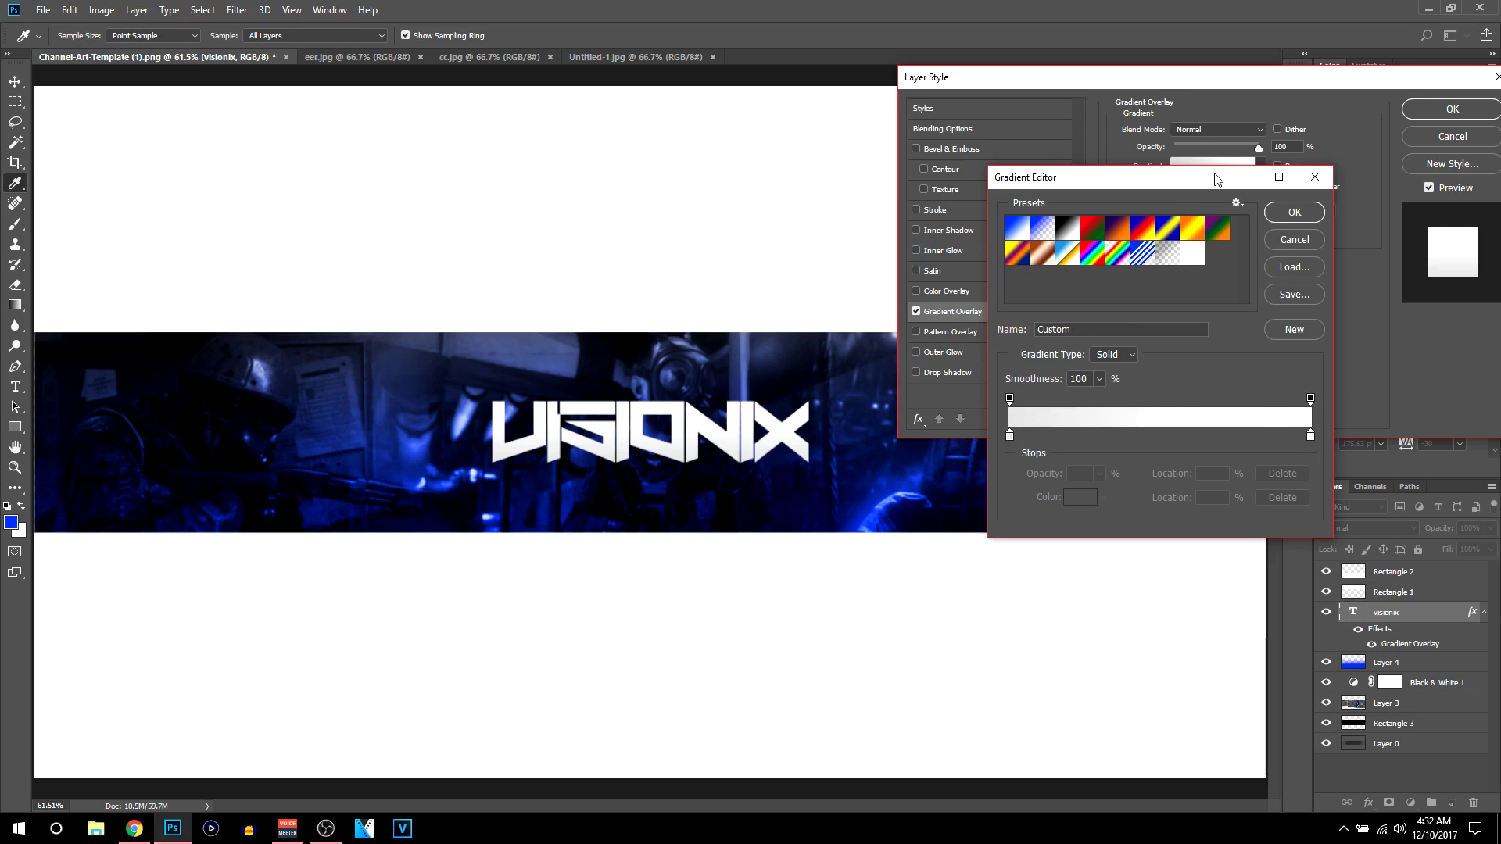
pyautogui.click(1314, 177)
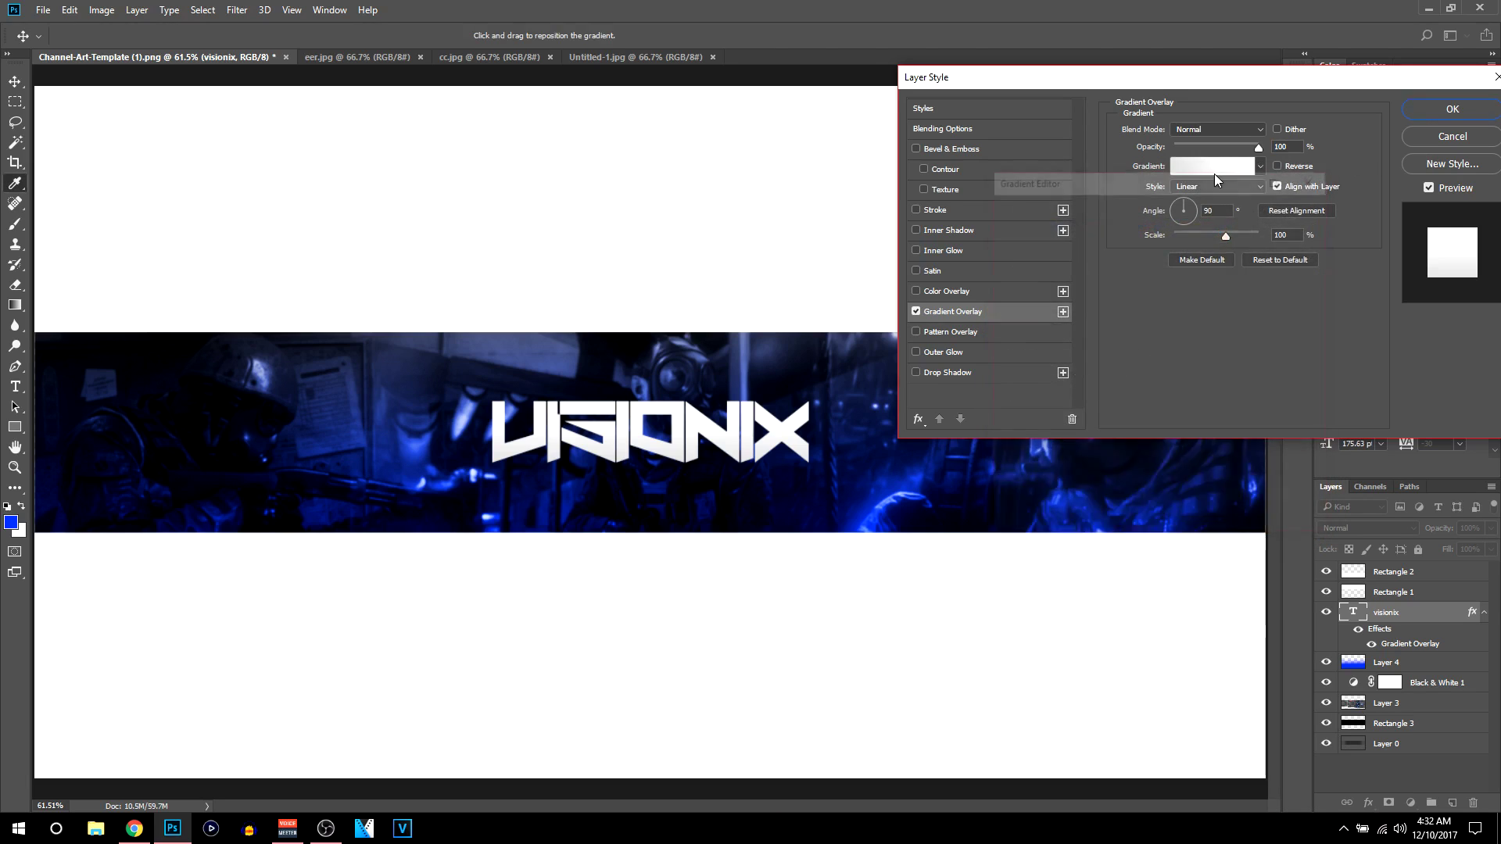
# - Set the text's overlay gradient to run from gray (about #b0b0b0) to white (#ffffff), and apply the layer style
pyautogui.click(1216, 166)
pyautogui.doubleClick(1010, 435)
pyautogui.moveTo(1110, 279); pyautogui.dragTo(988, 322)
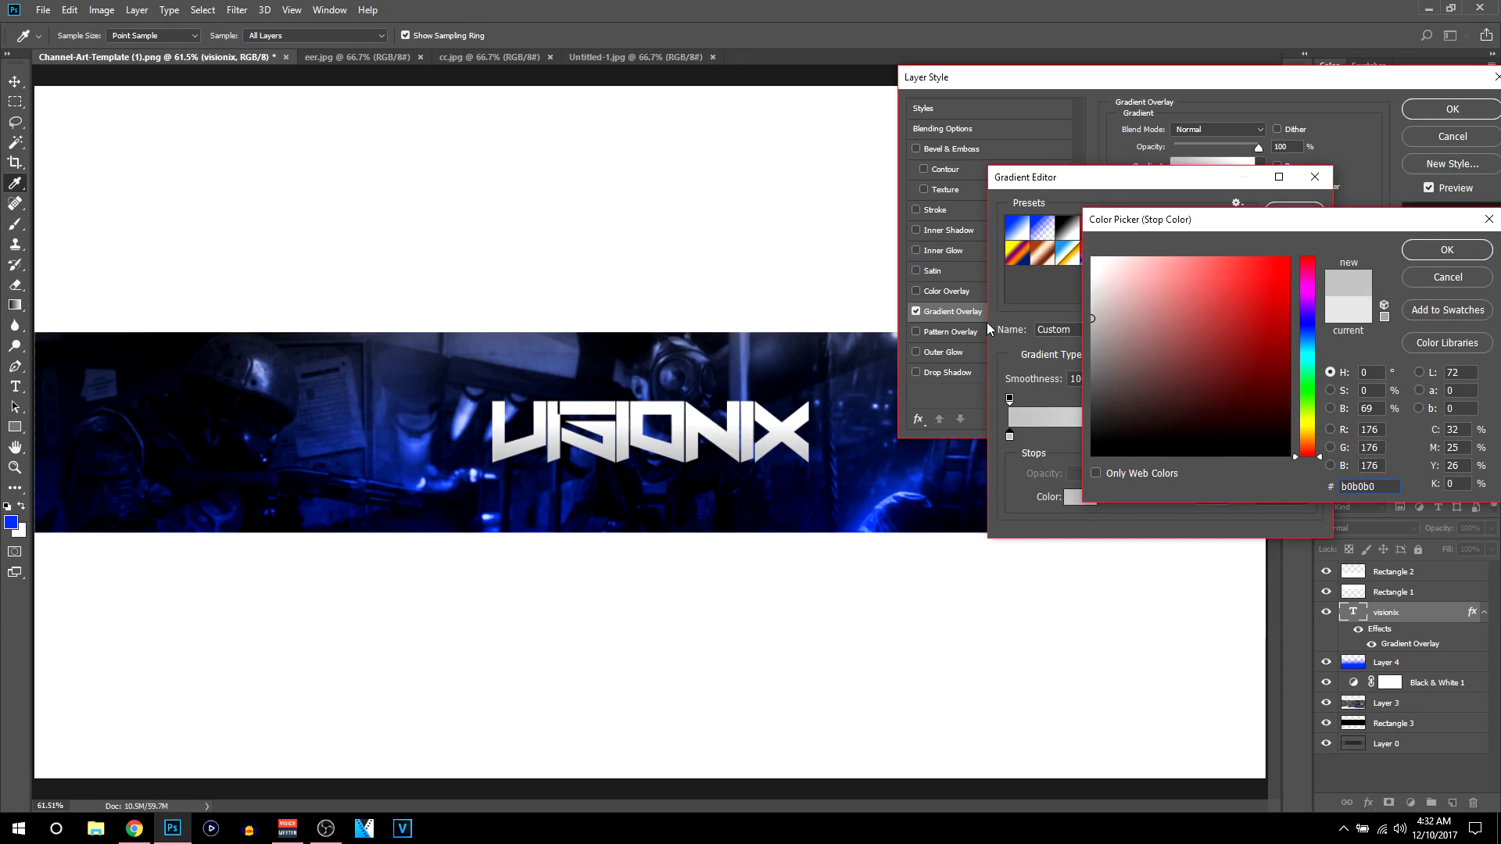
pyautogui.click(1458, 257)
pyautogui.doubleClick(1311, 436)
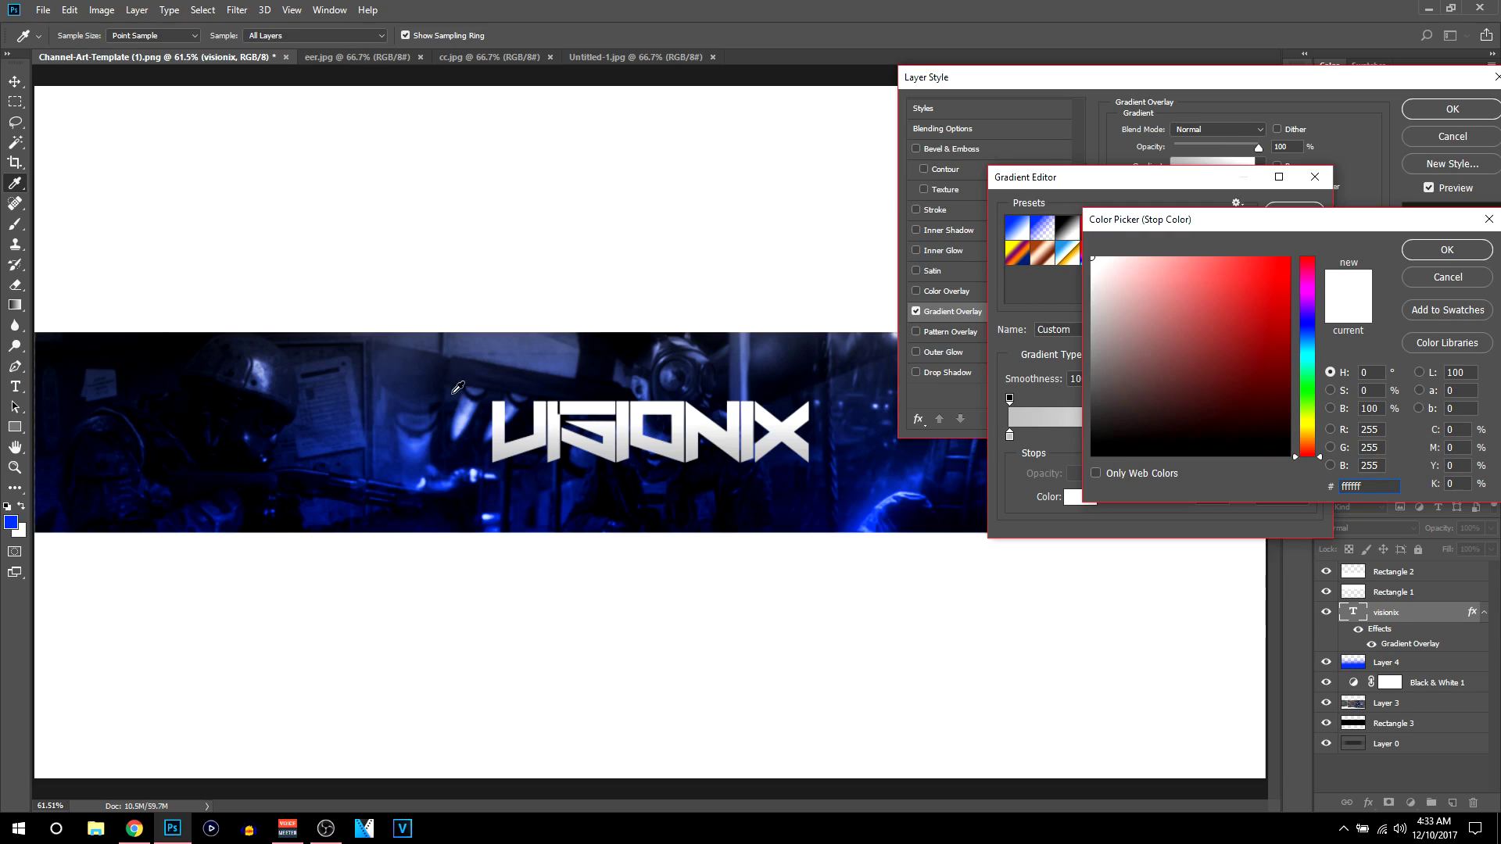
pyautogui.click(1445, 251)
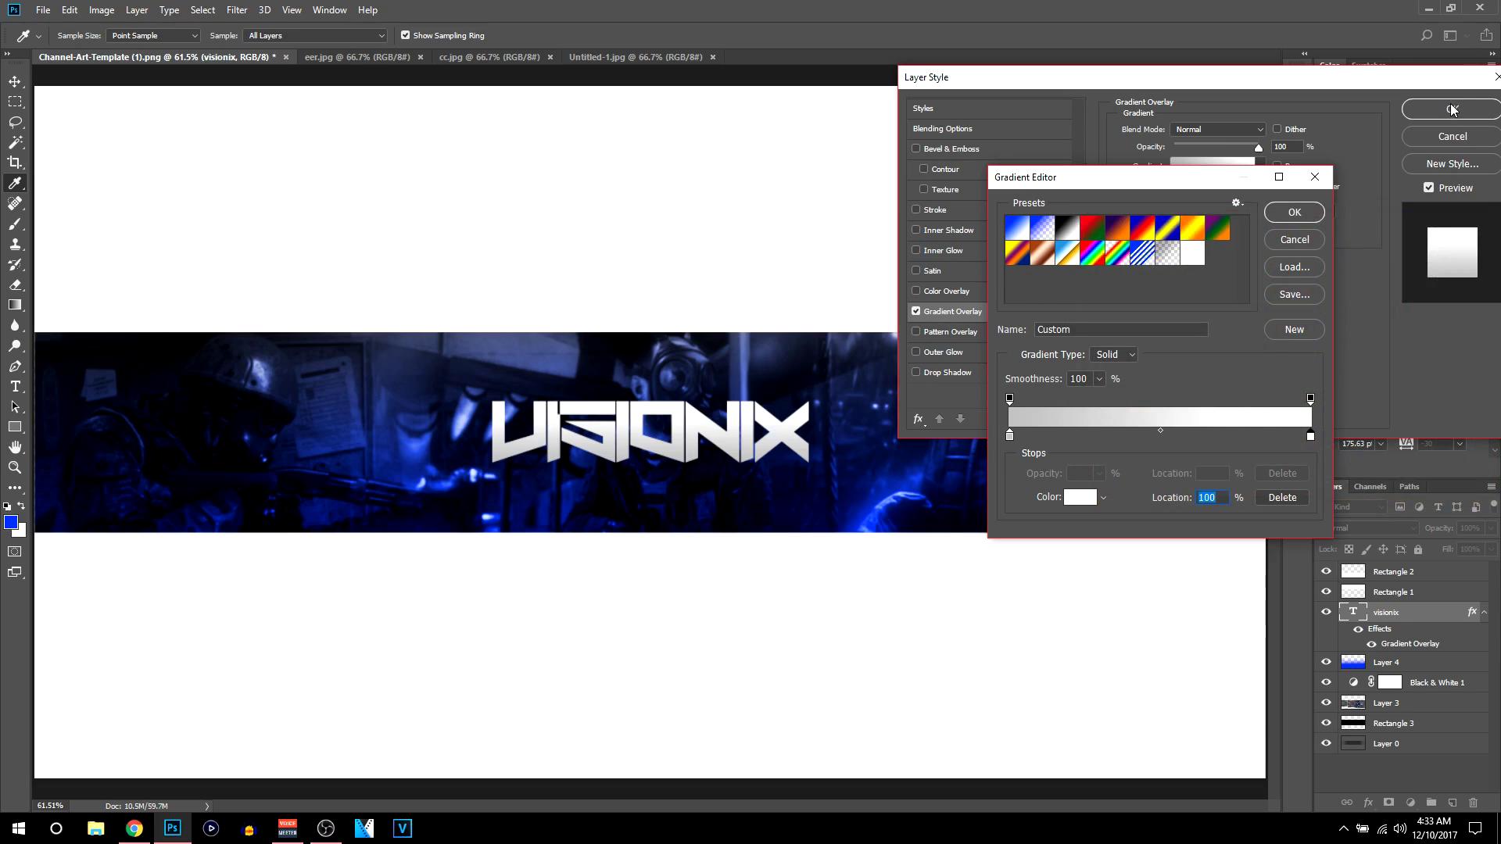
pyautogui.click(1295, 212)
pyautogui.click(1451, 109)
pyautogui.scroll(-3, 596, 467)
pyautogui.scroll(-1, 597, 468)
pyautogui.scroll(4, 750, 430)
pyautogui.scroll(-1, 751, 440)
pyautogui.scroll(4, 750, 439)
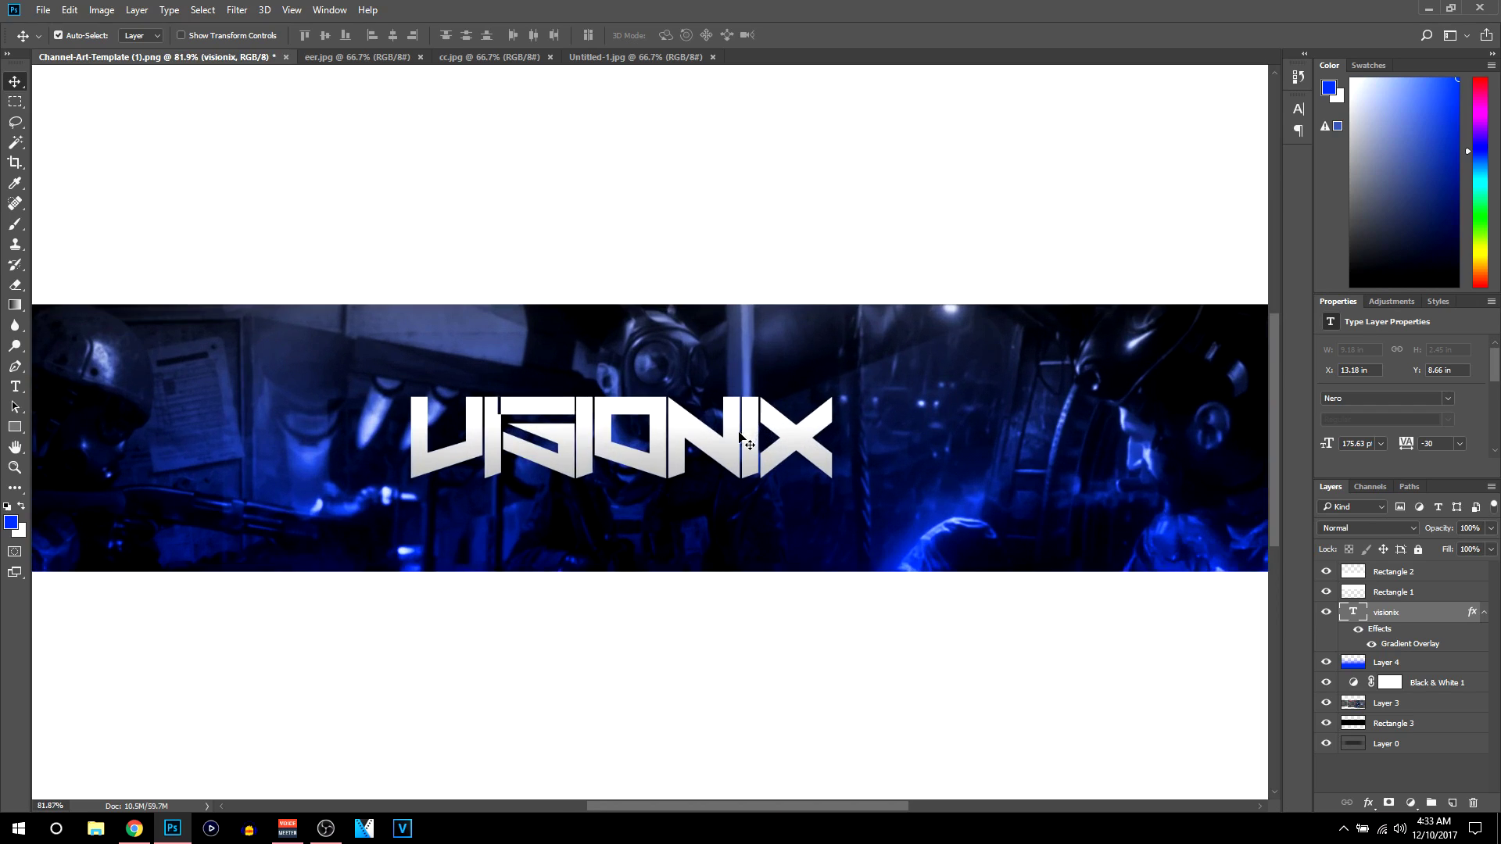
pyautogui.scroll(-4, 777, 461)
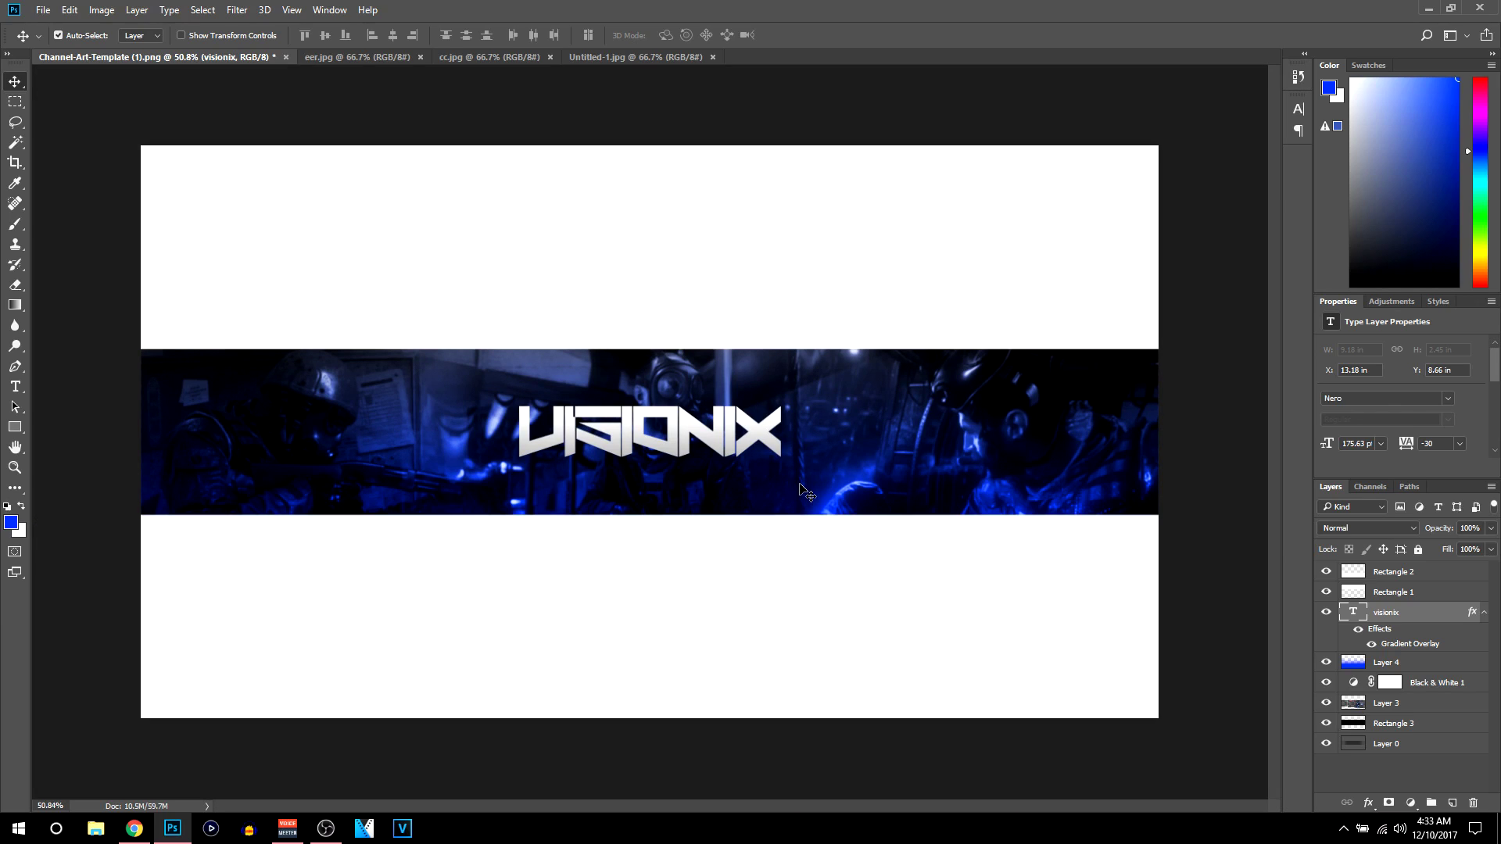
pyautogui.click(16, 389)
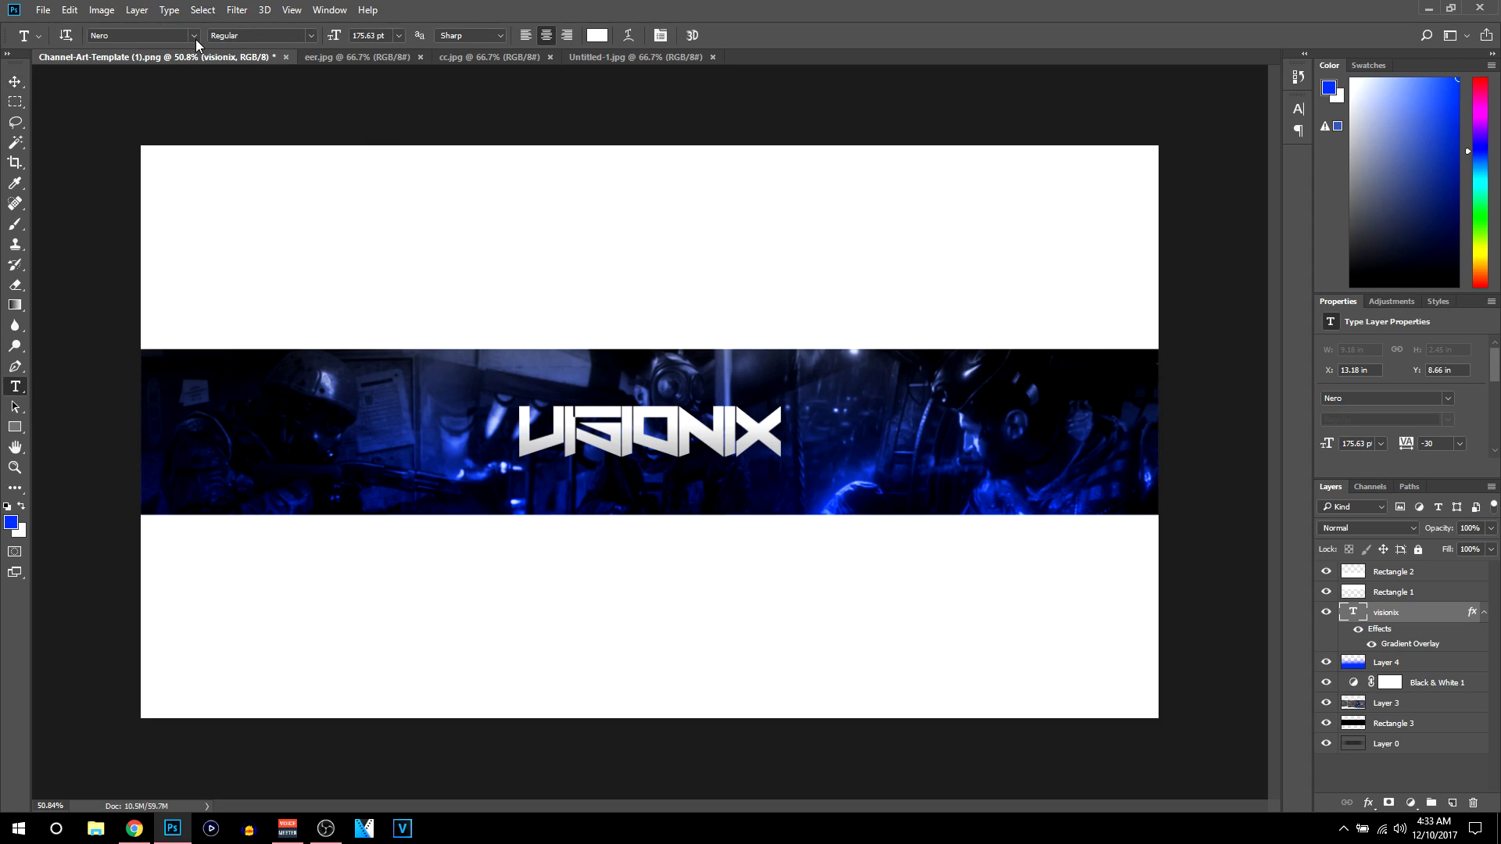
pyautogui.click(193, 36)
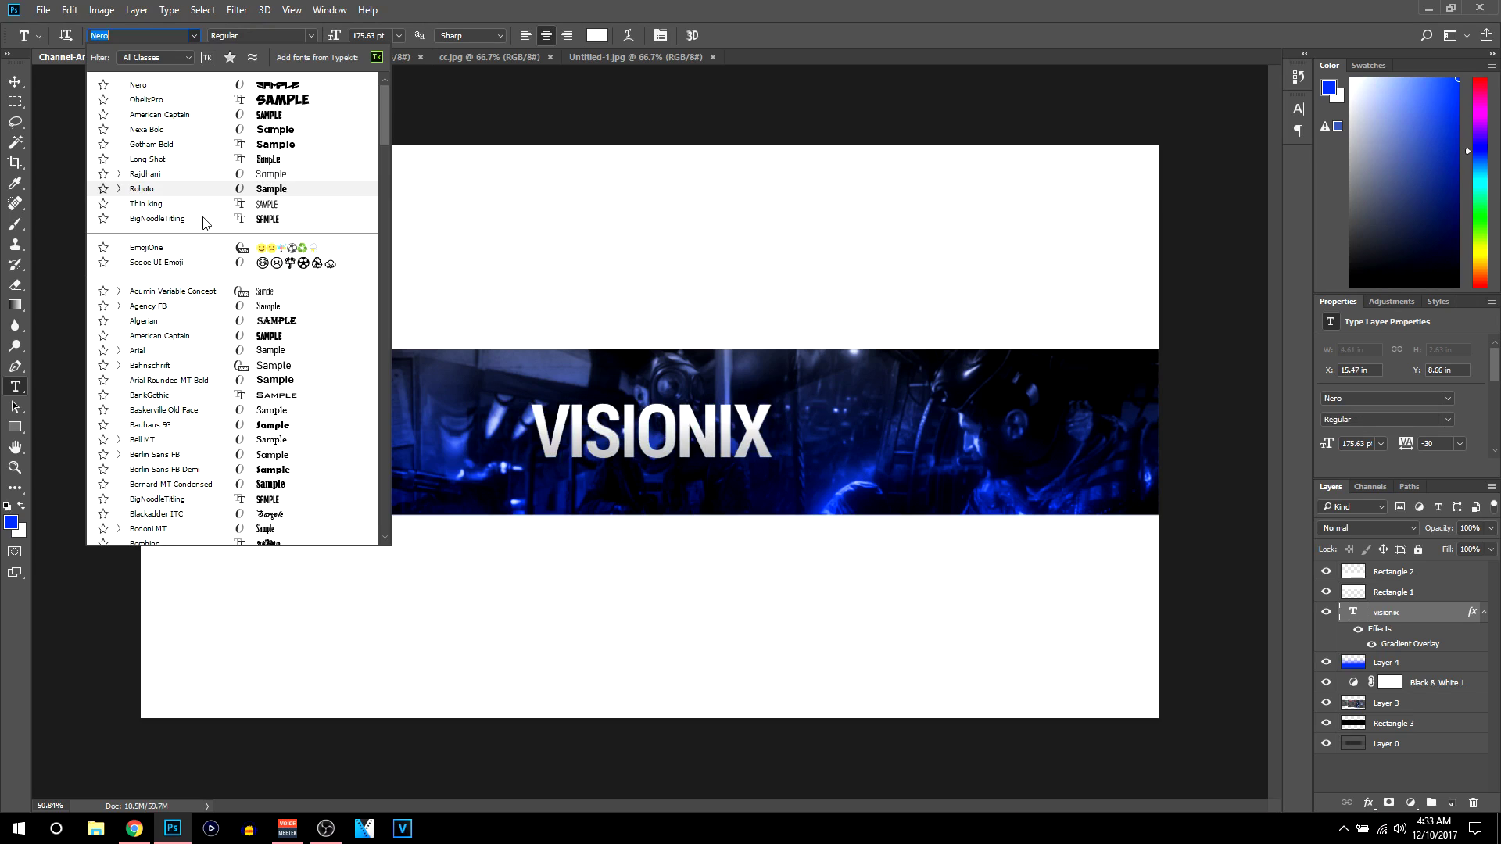
pyautogui.moveTo(382, 120); pyautogui.dragTo(384, 216)
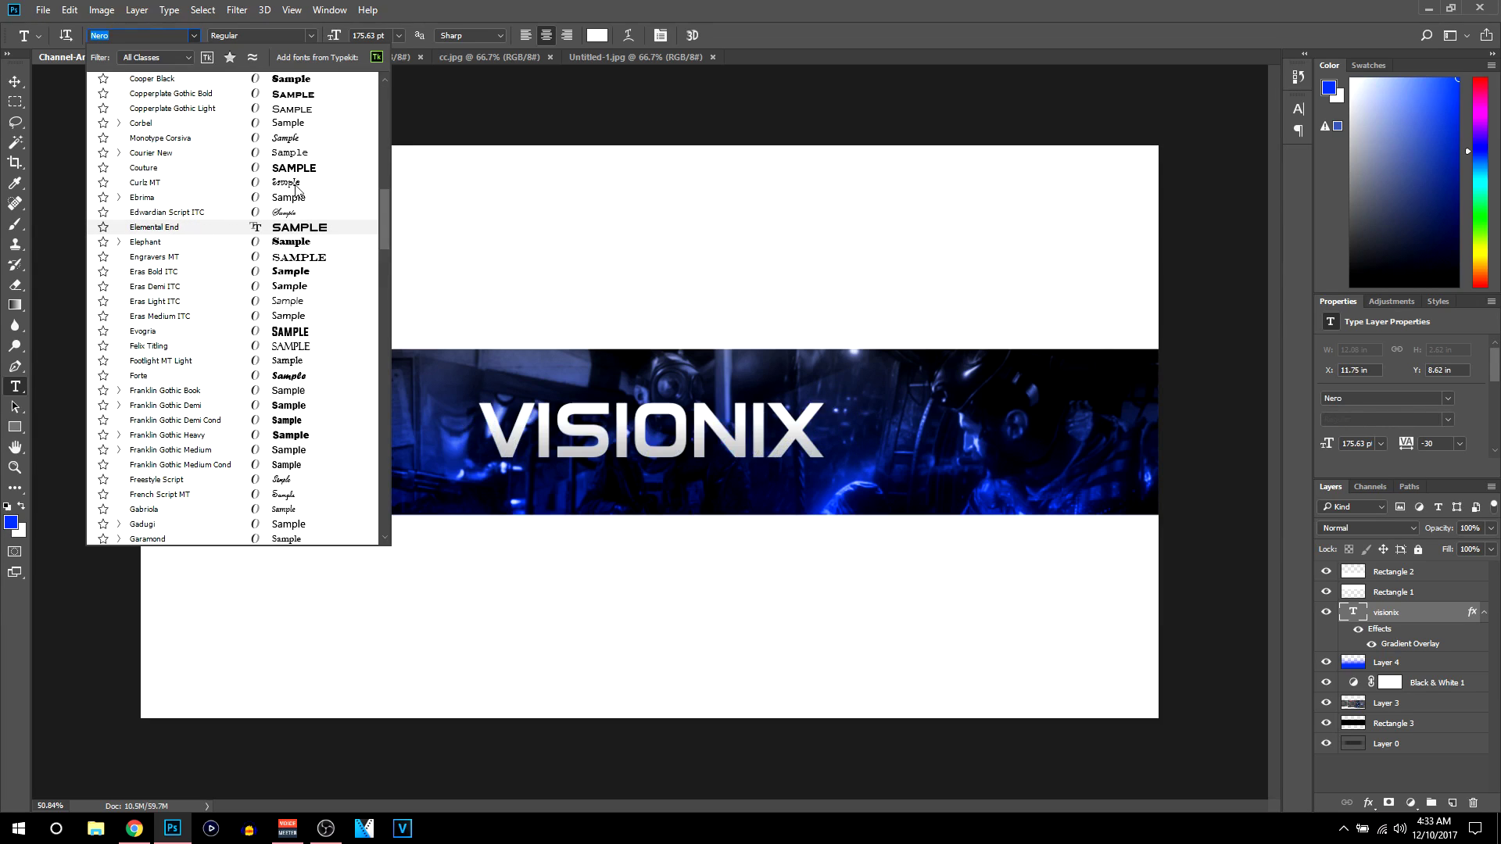
pyautogui.click(166, 93)
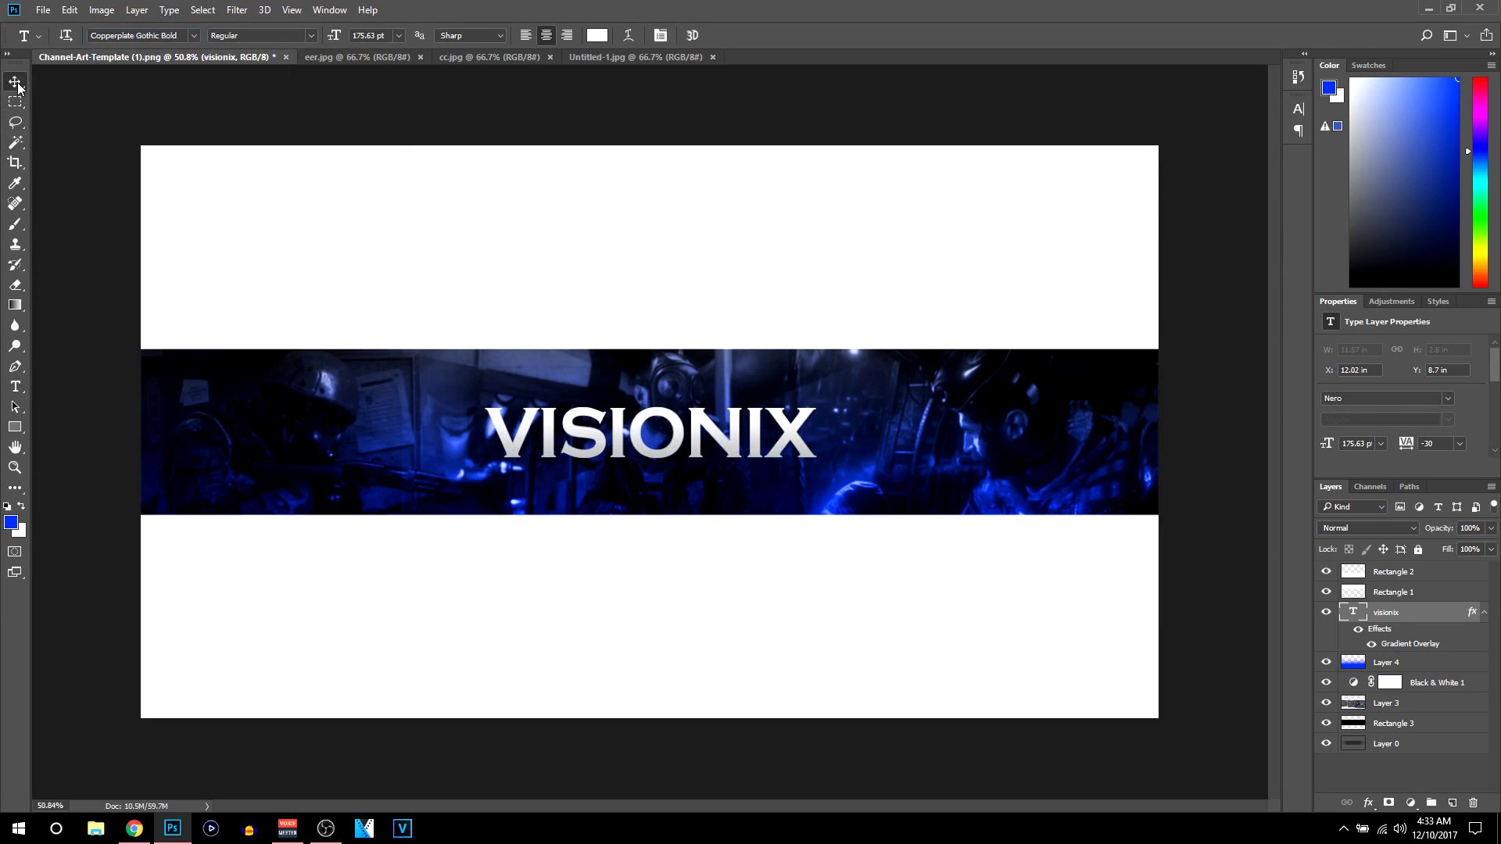
pyautogui.click(17, 84)
# - Add a new layer directly above the visionix text layer and set the Type tool's font to Elemental End
pyautogui.click(1452, 803)
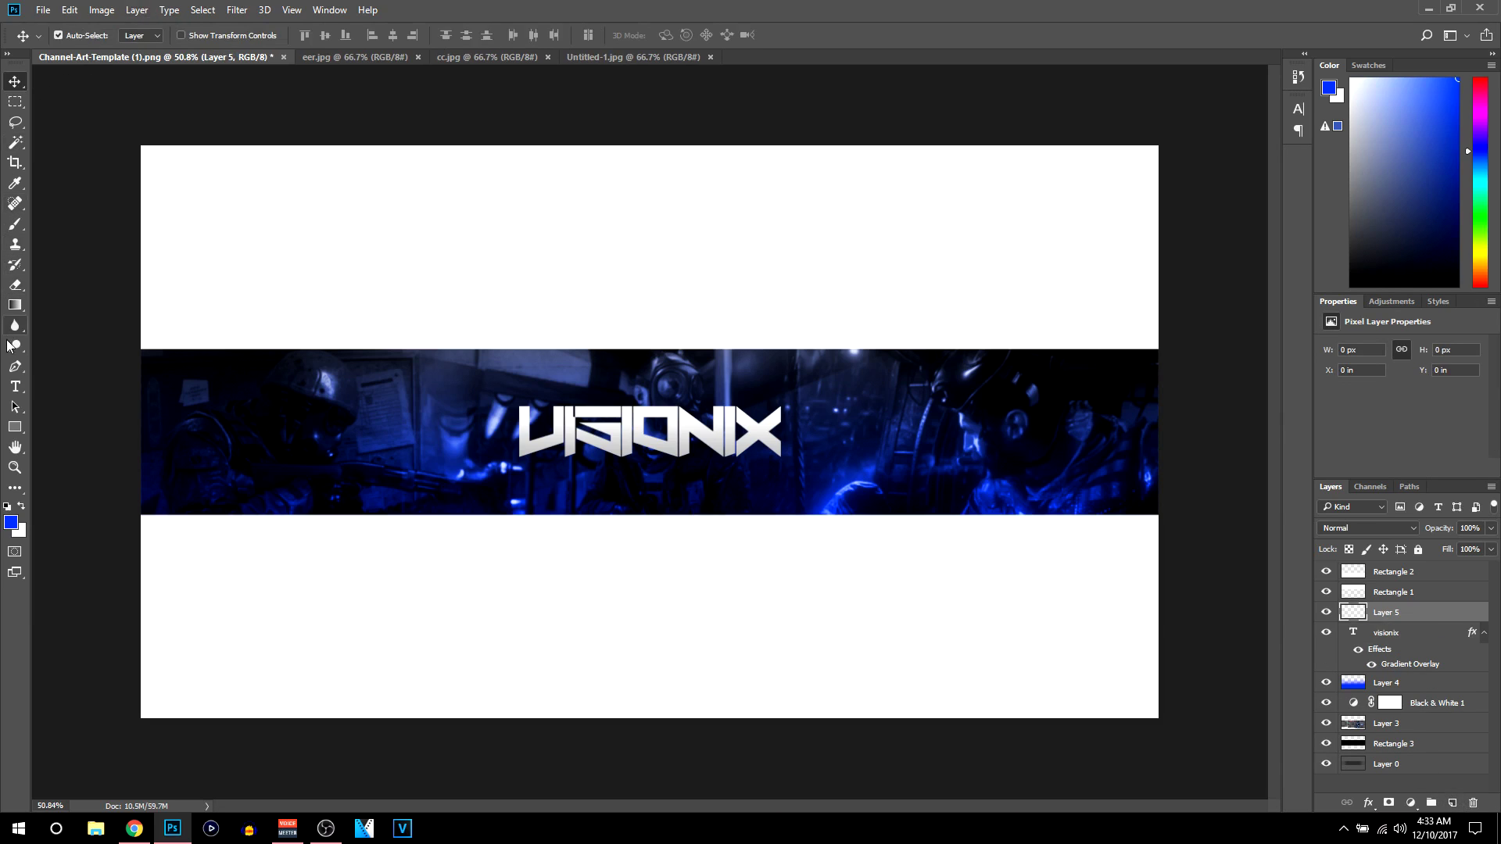
pyautogui.click(15, 386)
pyautogui.click(193, 35)
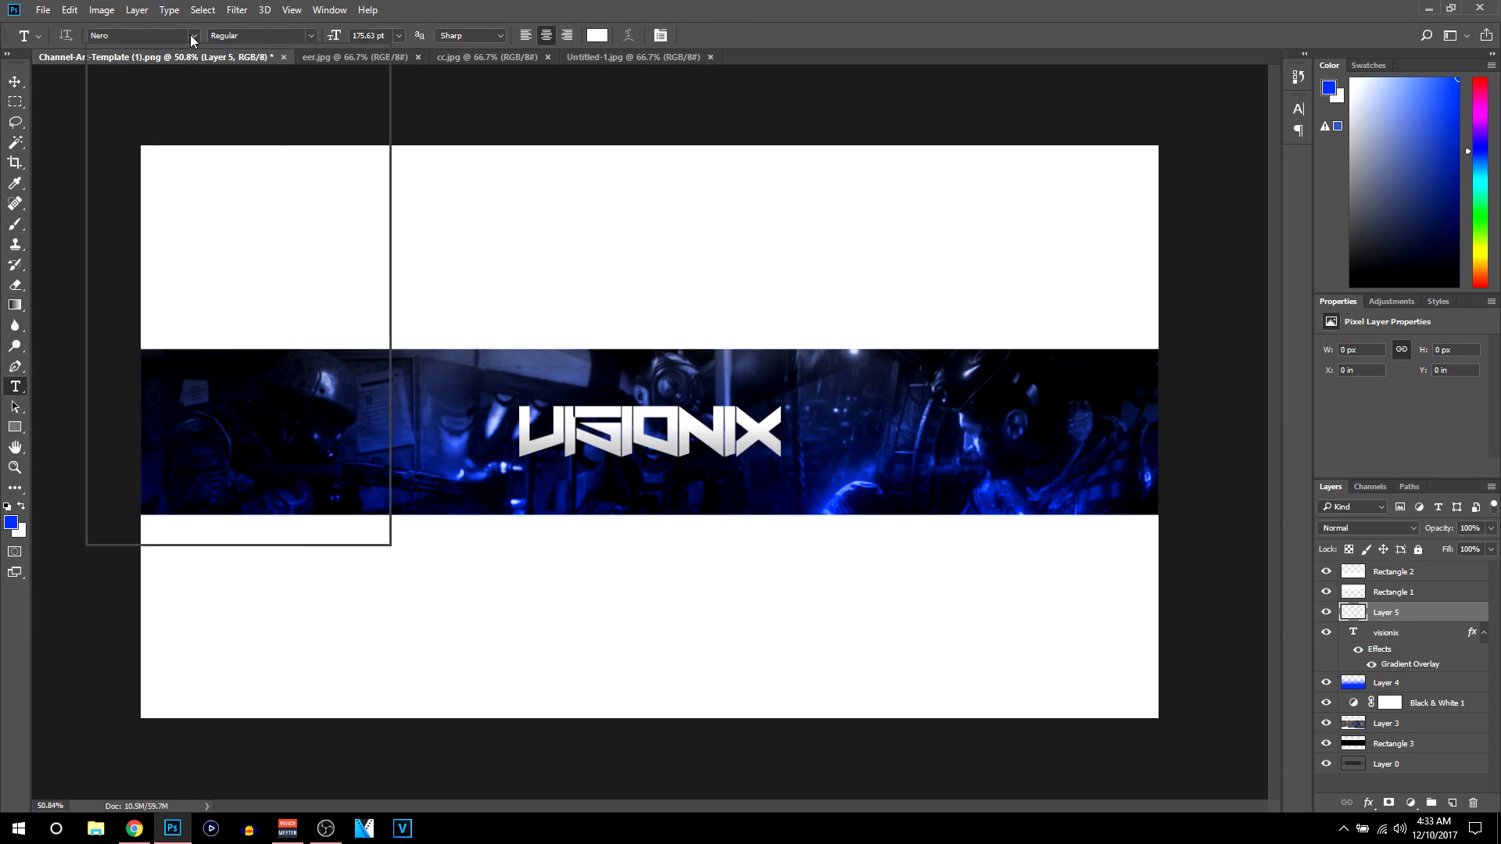
pyautogui.click(390, 128)
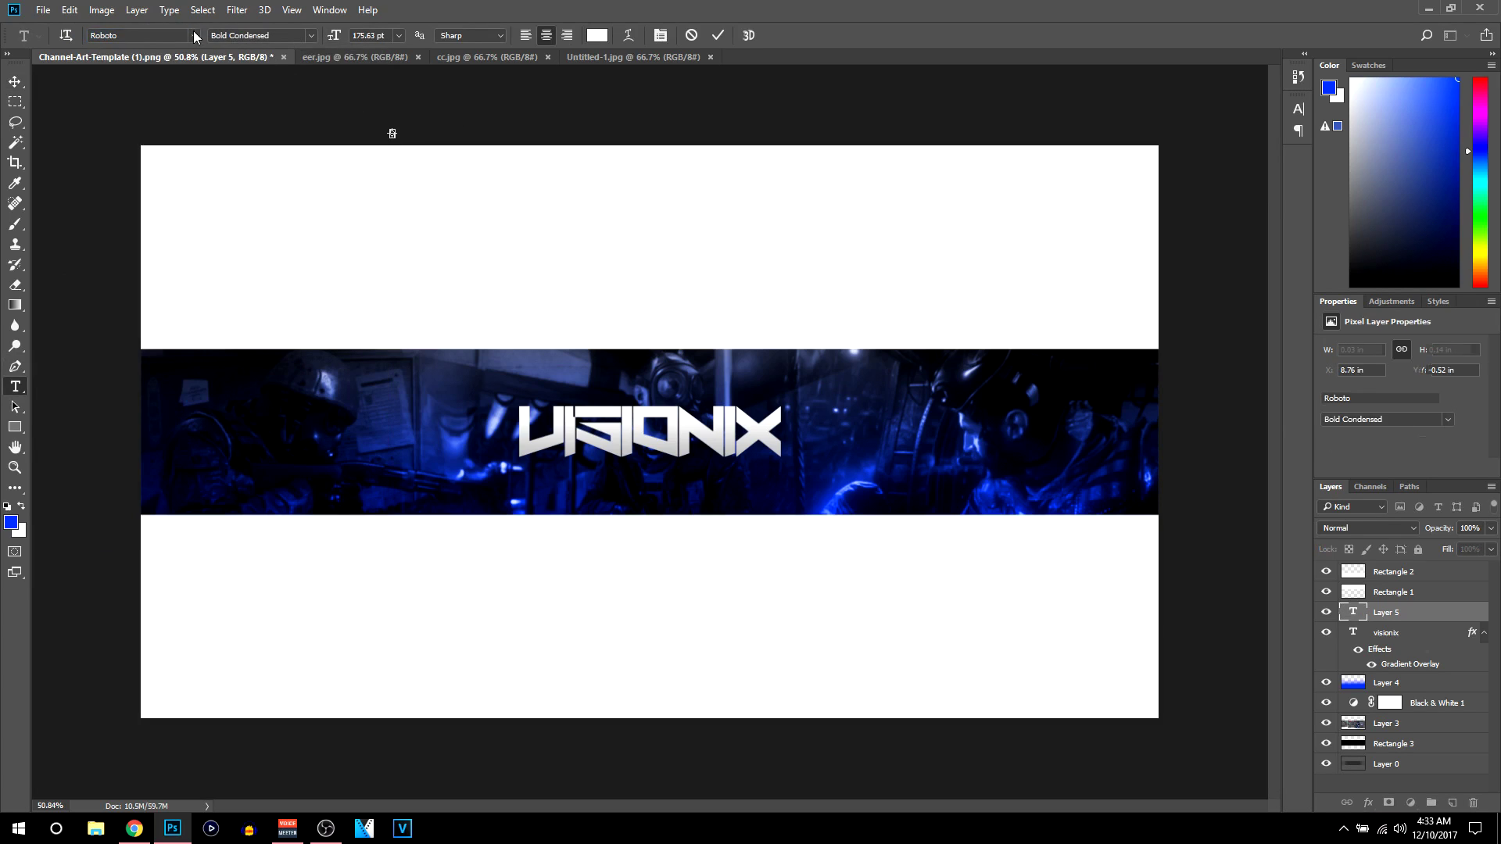
pyautogui.click(691, 36)
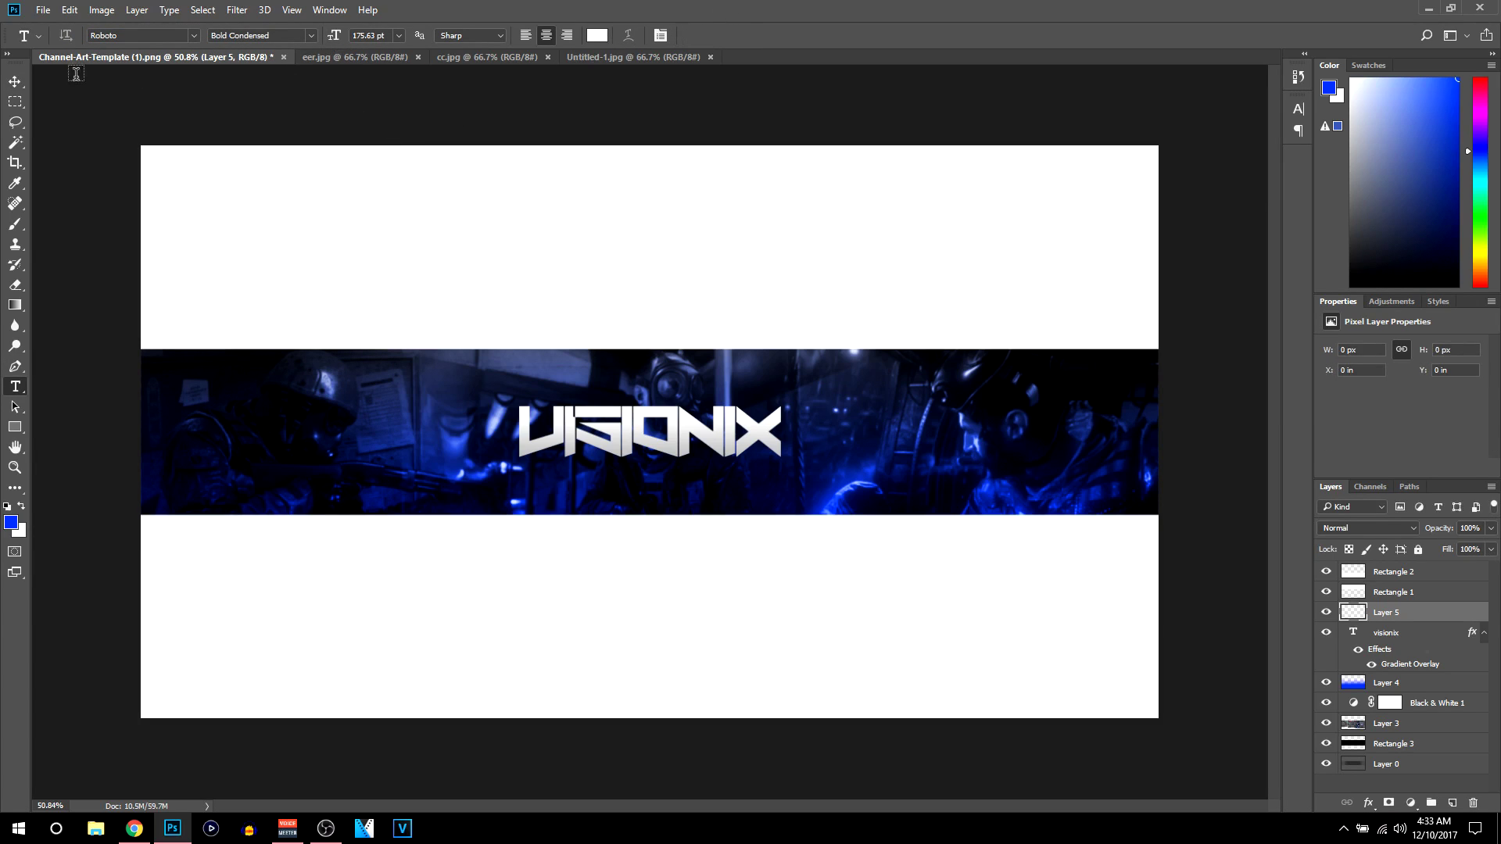
pyautogui.click(193, 35)
pyautogui.moveTo(384, 125); pyautogui.dragTo(380, 232)
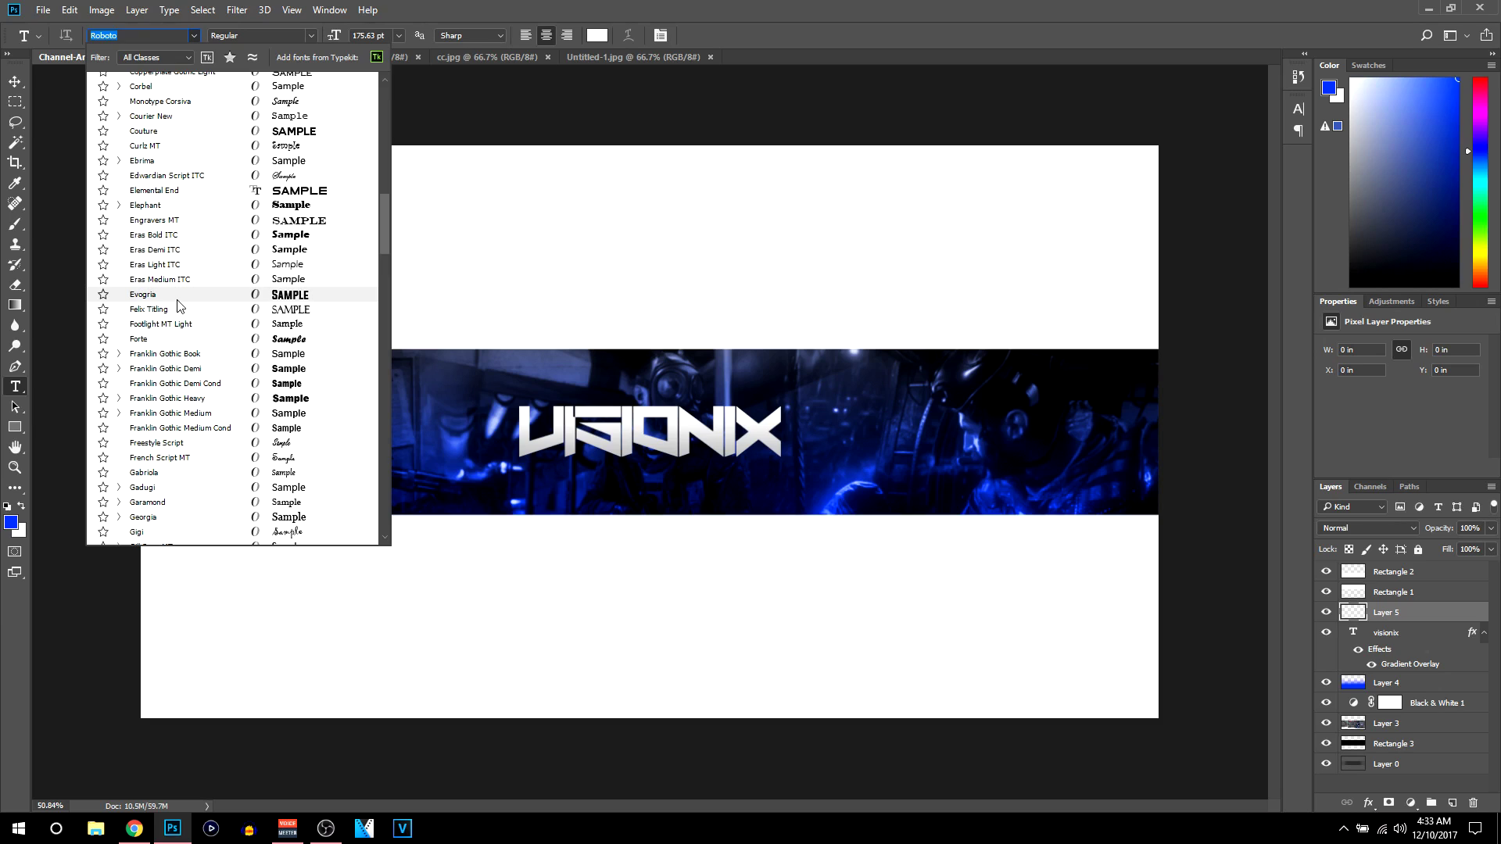
pyautogui.click(191, 192)
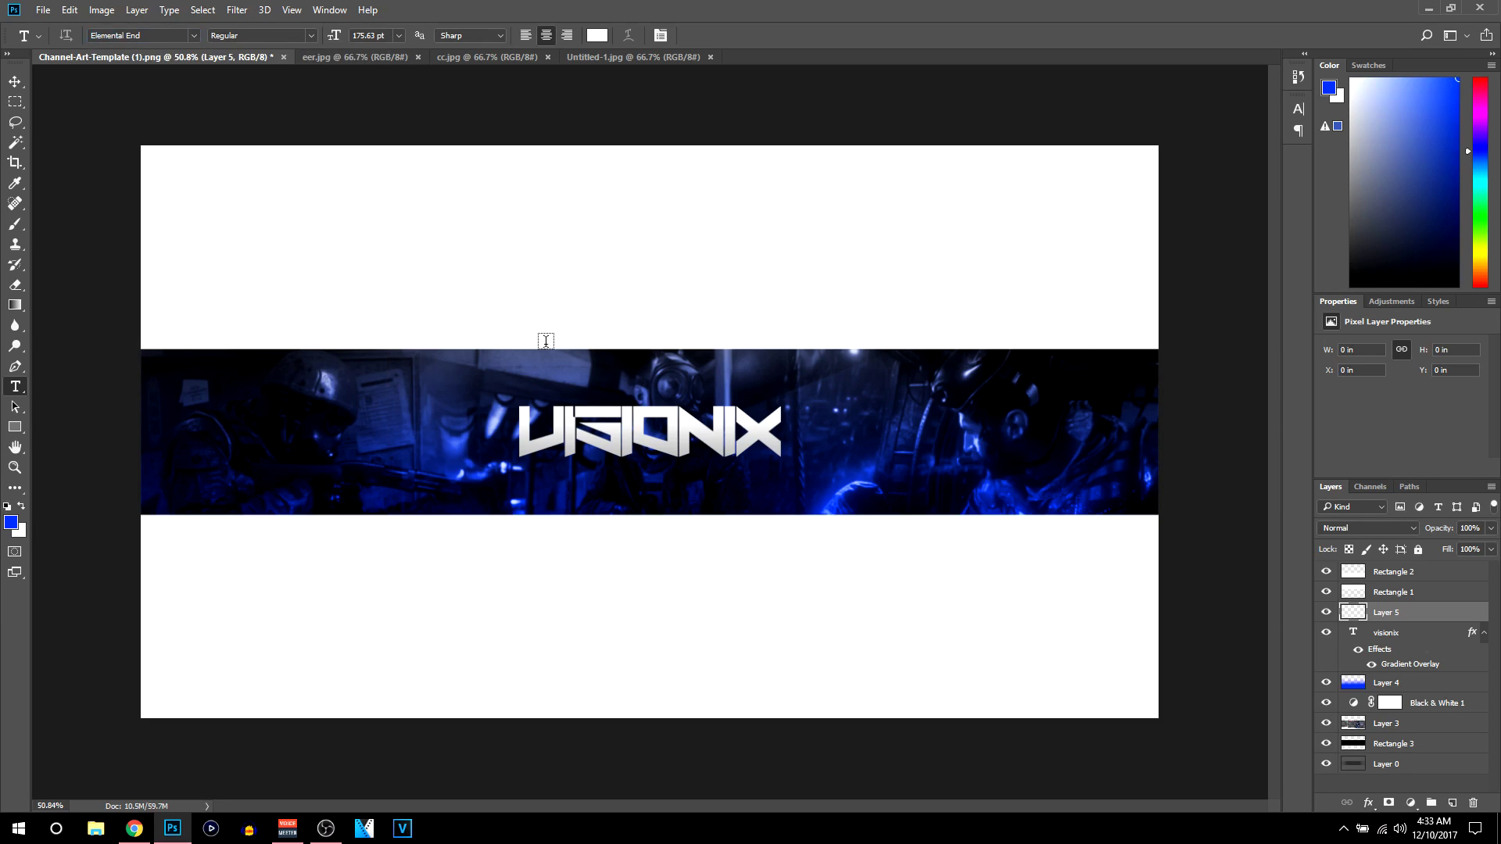
# - Start a 24 pt uppercase text line just above the first letters of the VISIONIX title, beginning with "THE"
pyautogui.scroll(3, 756, 342)
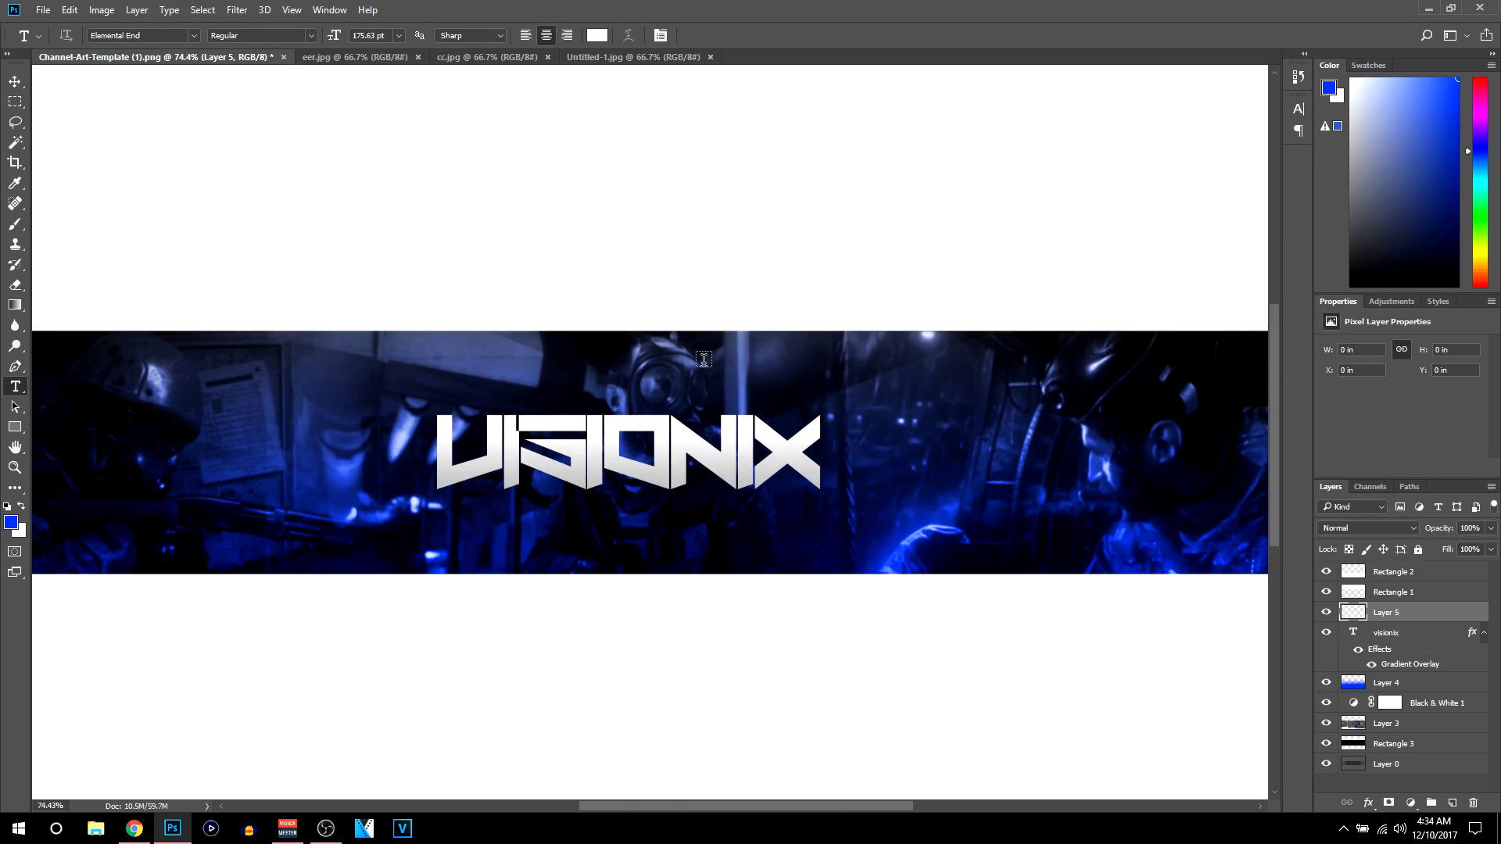
pyautogui.scroll(3, 427, 443)
pyautogui.scroll(-1, 610, 387)
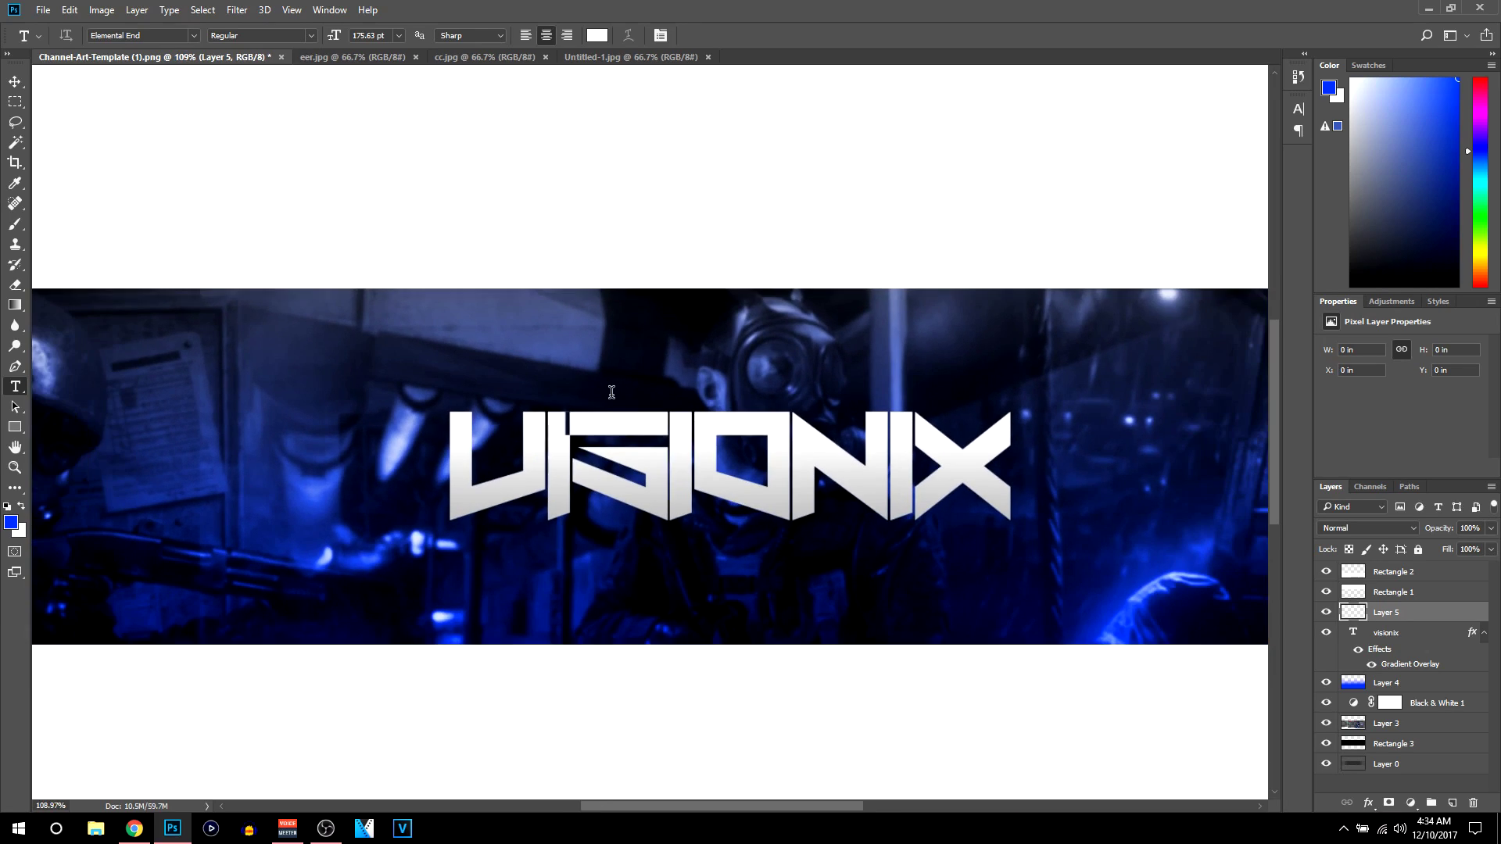
pyautogui.click(495, 381)
pyautogui.click(395, 36)
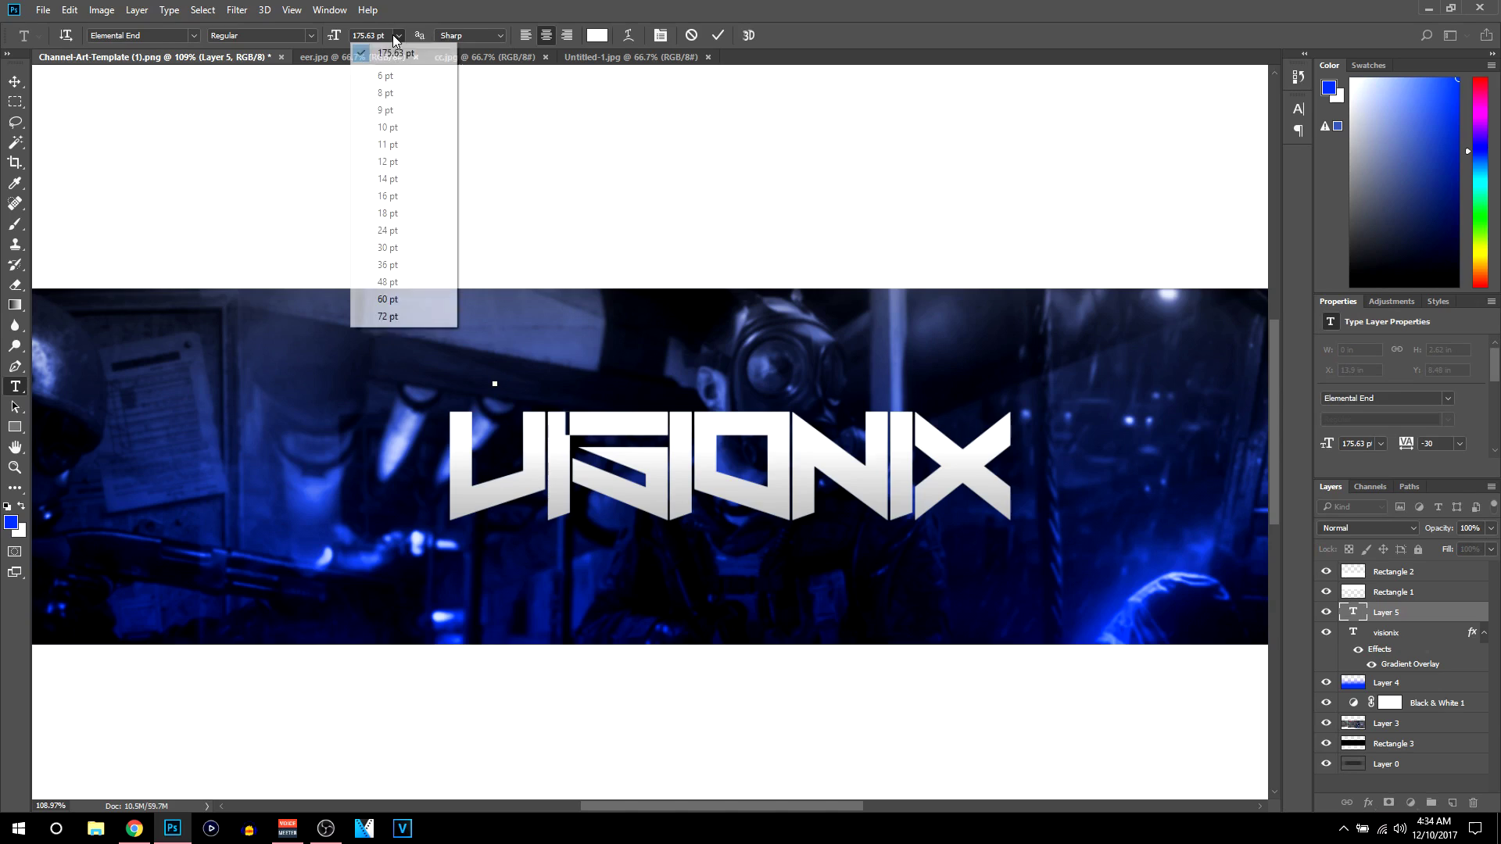
pyautogui.click(420, 250)
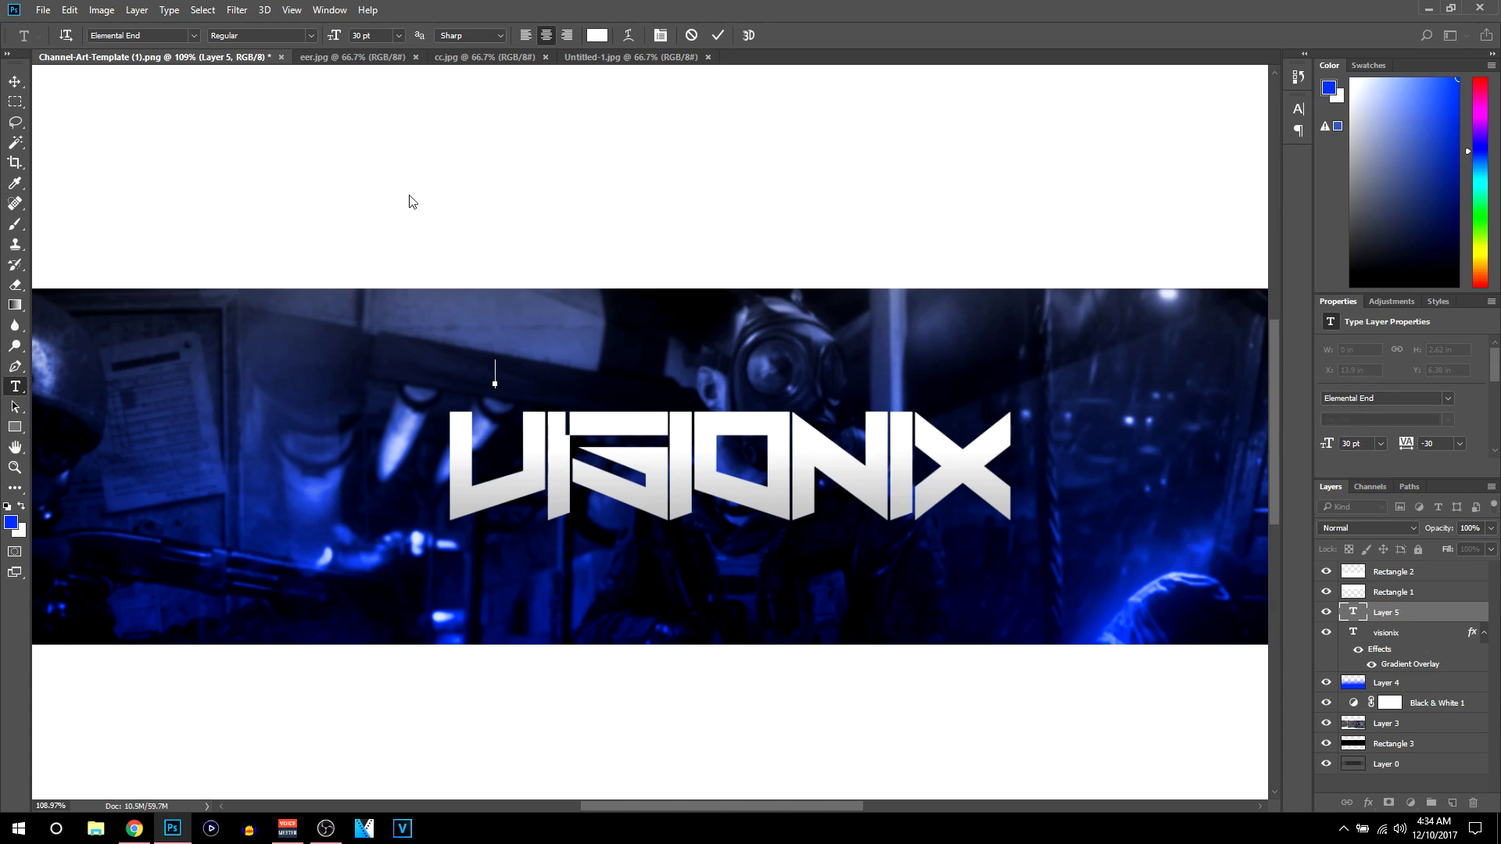
pyautogui.click(398, 35)
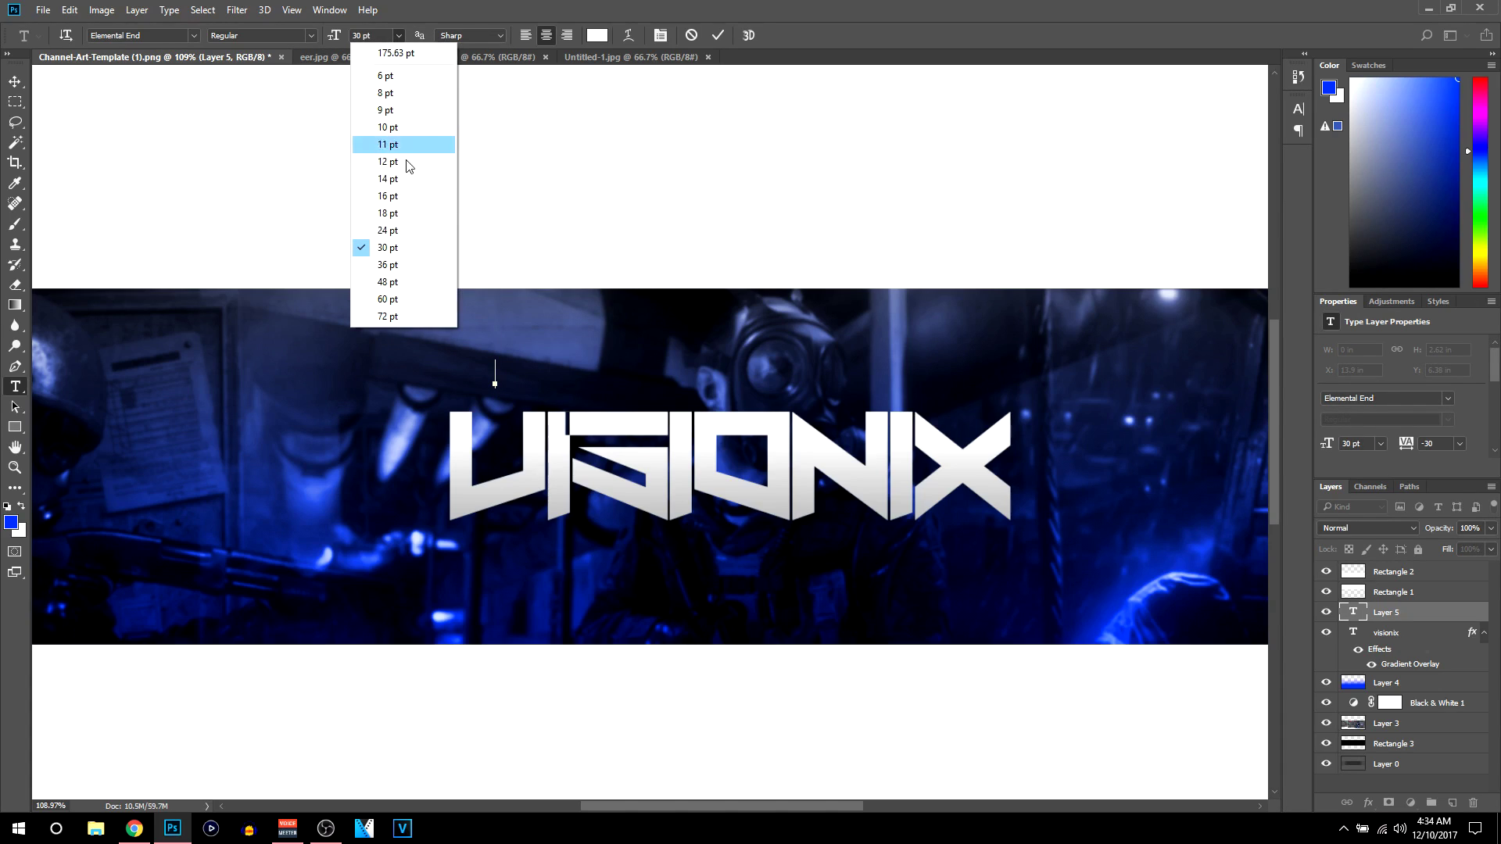
pyautogui.click(395, 233)
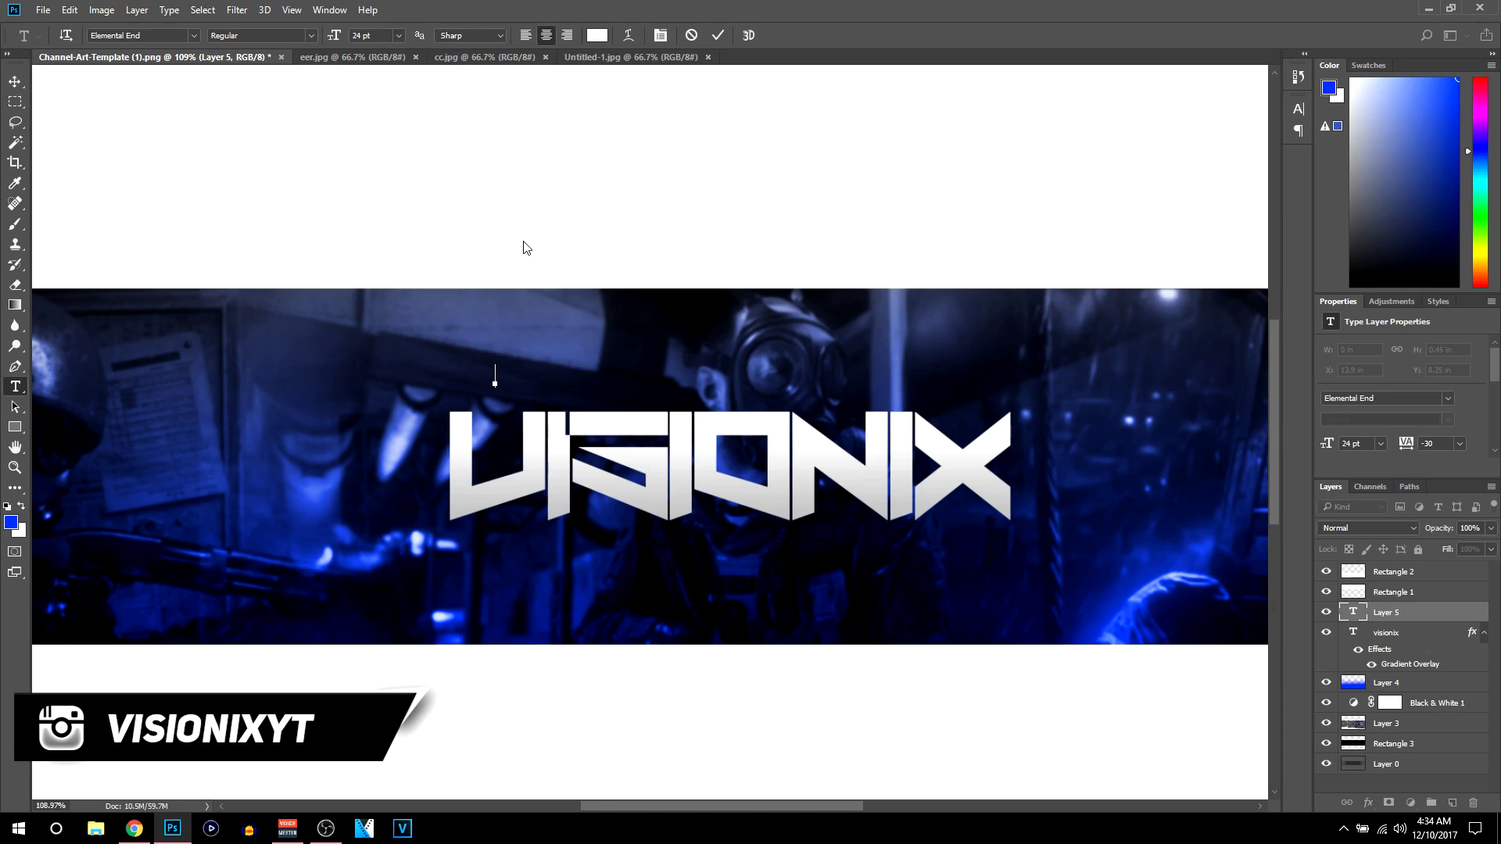
pyautogui.press('capslock')
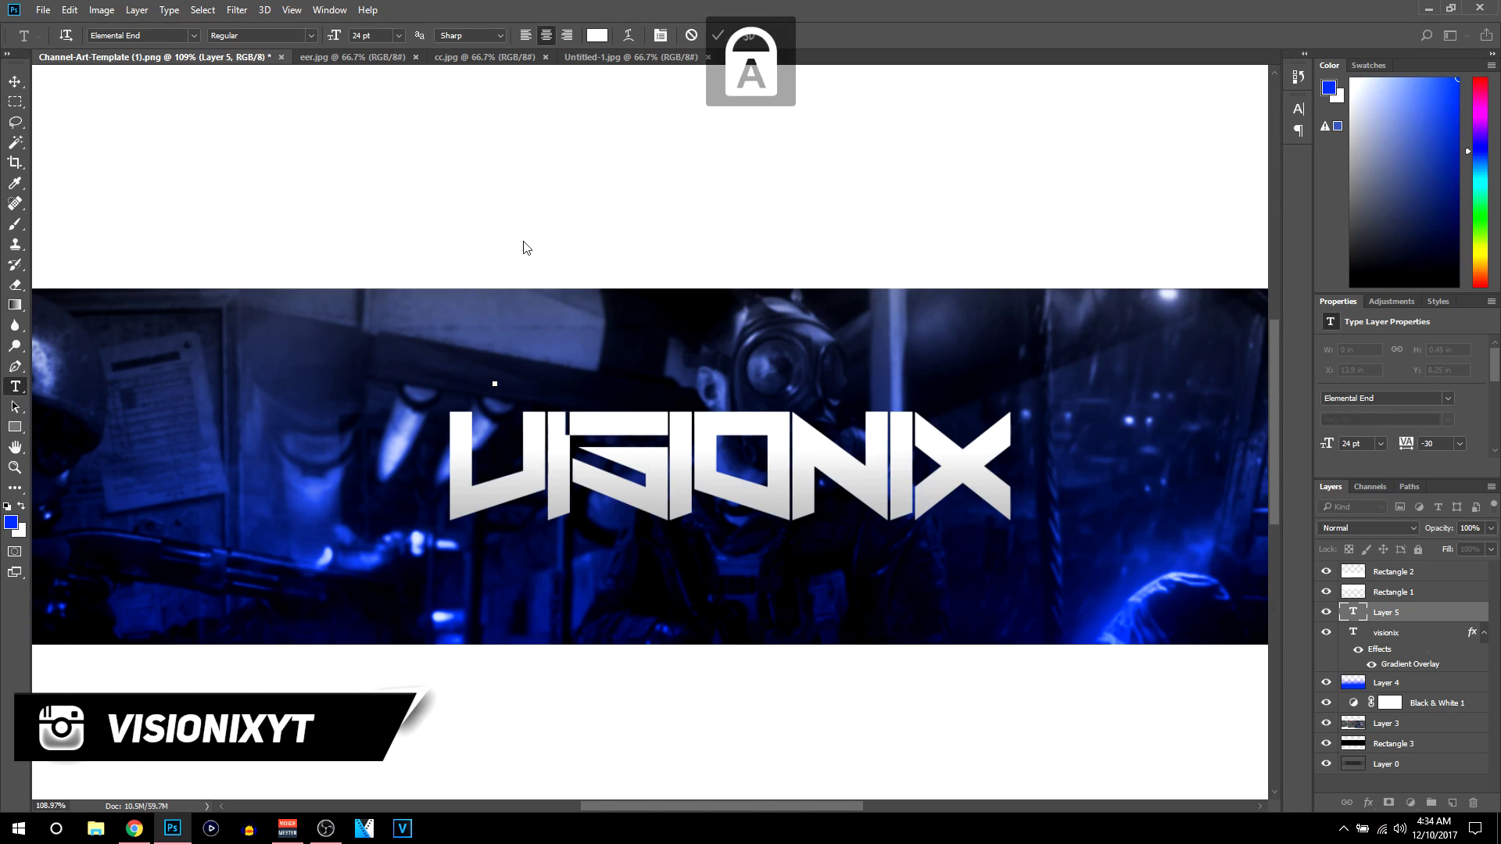
pyautogui.write('THE O')
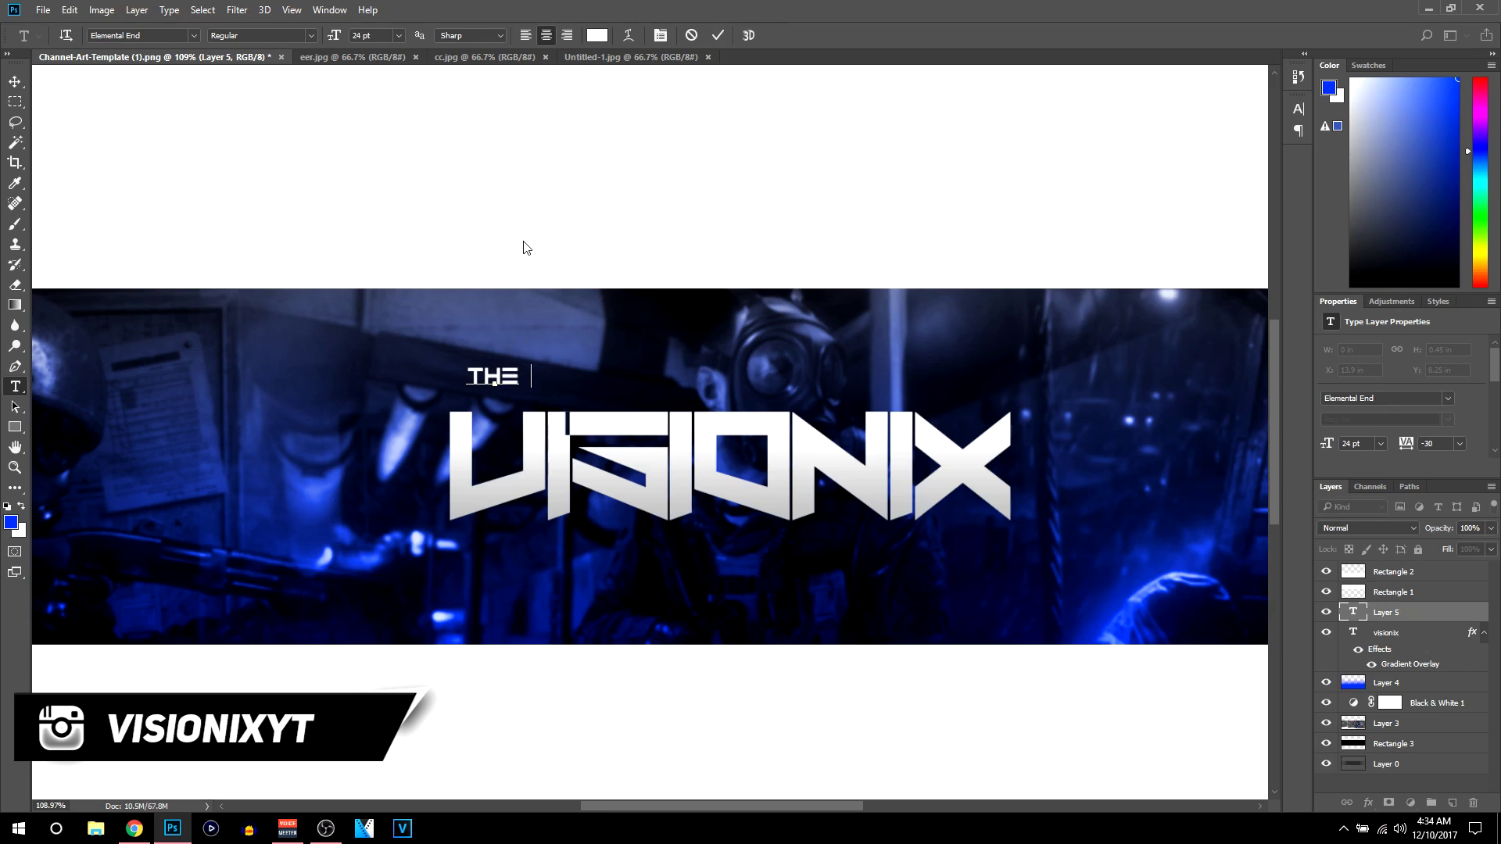